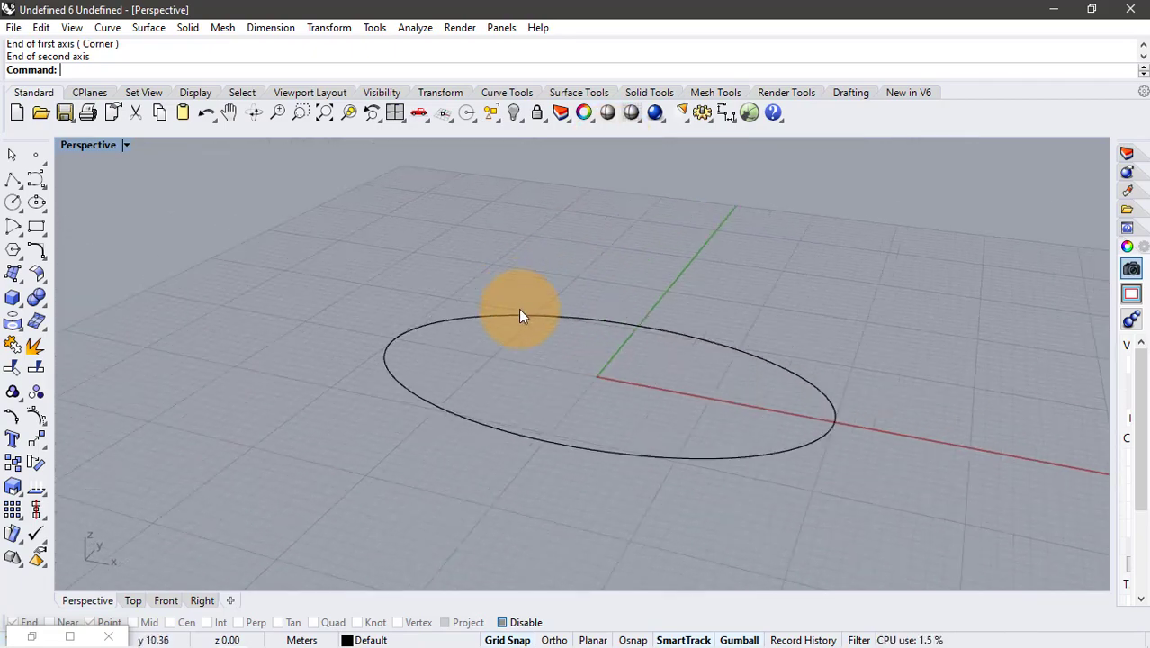
# - Launch Grasshopper and bring the ellipse into view beside its canvas
pyautogui.write('Grasshopper')
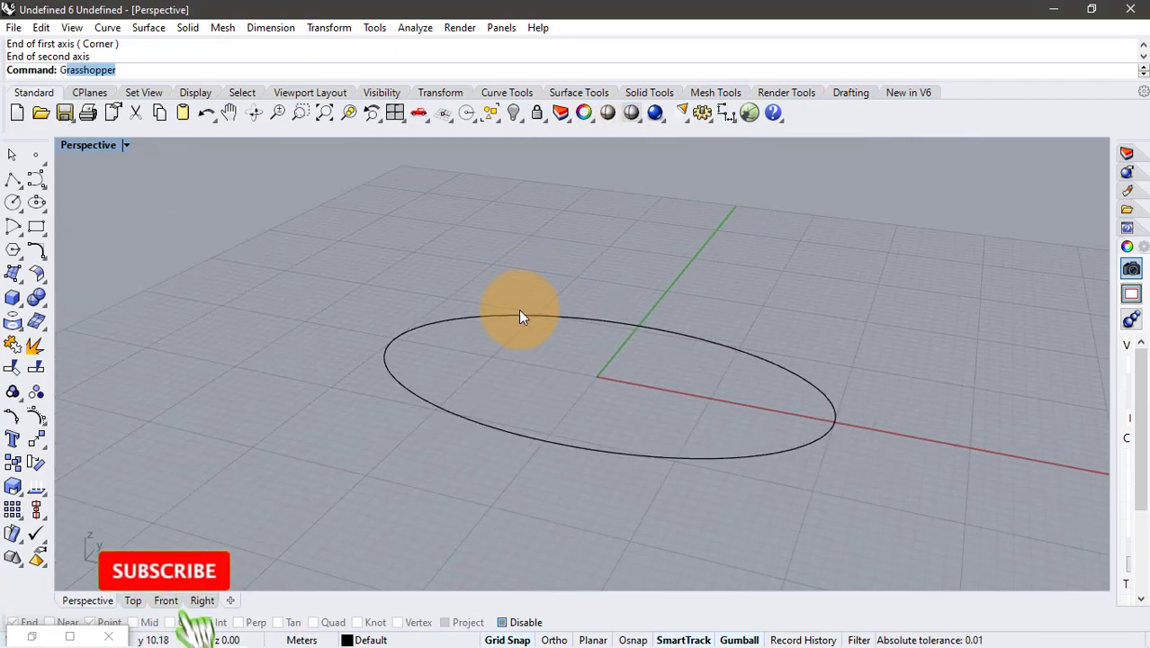
pyautogui.press('Return')
pyautogui.keyDown('shift'); pyautogui.moveTo(690, 317); pyautogui.dragTo(855, 356, button='right'); pyautogui.keyUp('shift')
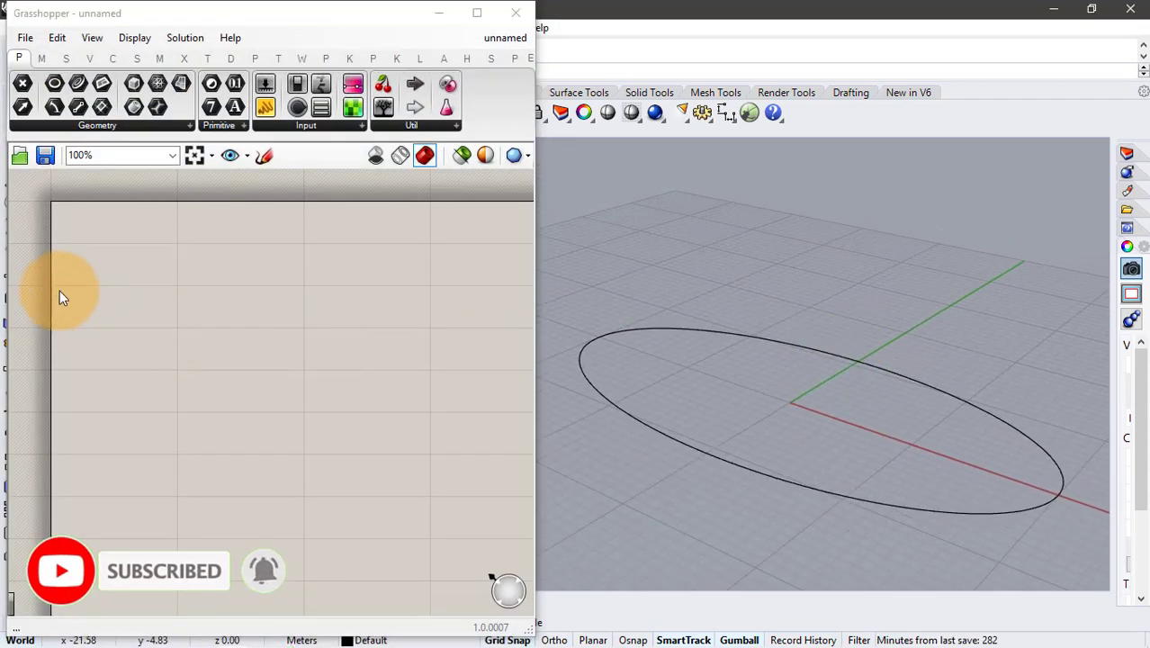
# - Add a Curve parameter to the canvas and reference the ellipse as its single curve
pyautogui.doubleClick(174, 295)
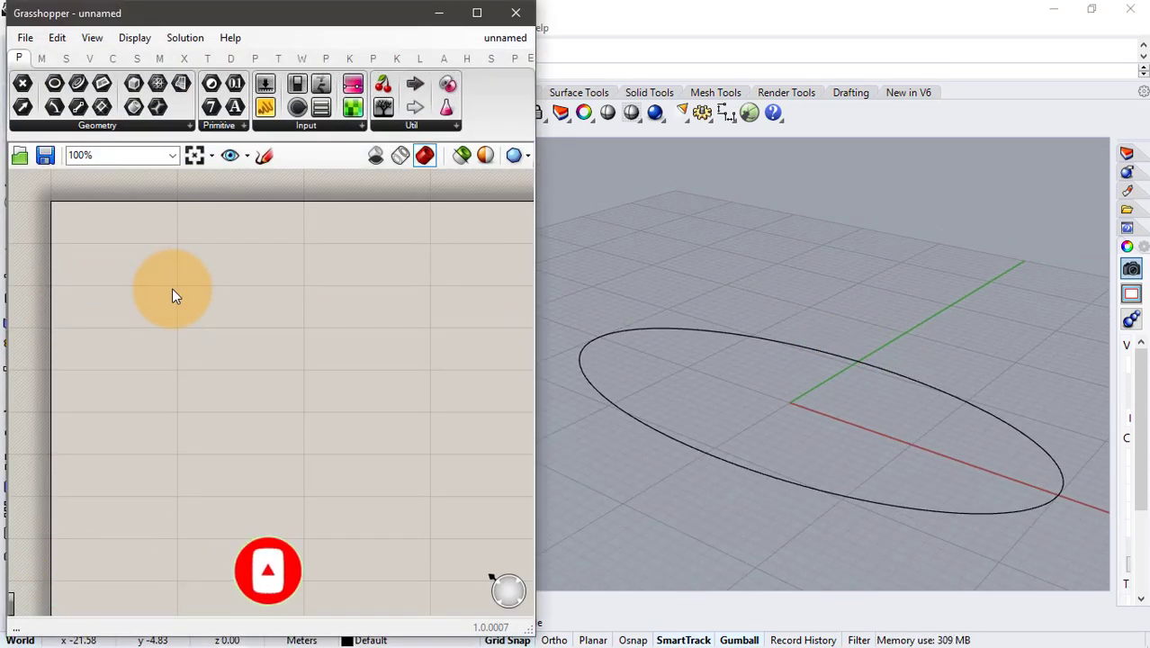
pyautogui.write('curve')
pyautogui.click(165, 265)
pyautogui.rightClick(181, 290)
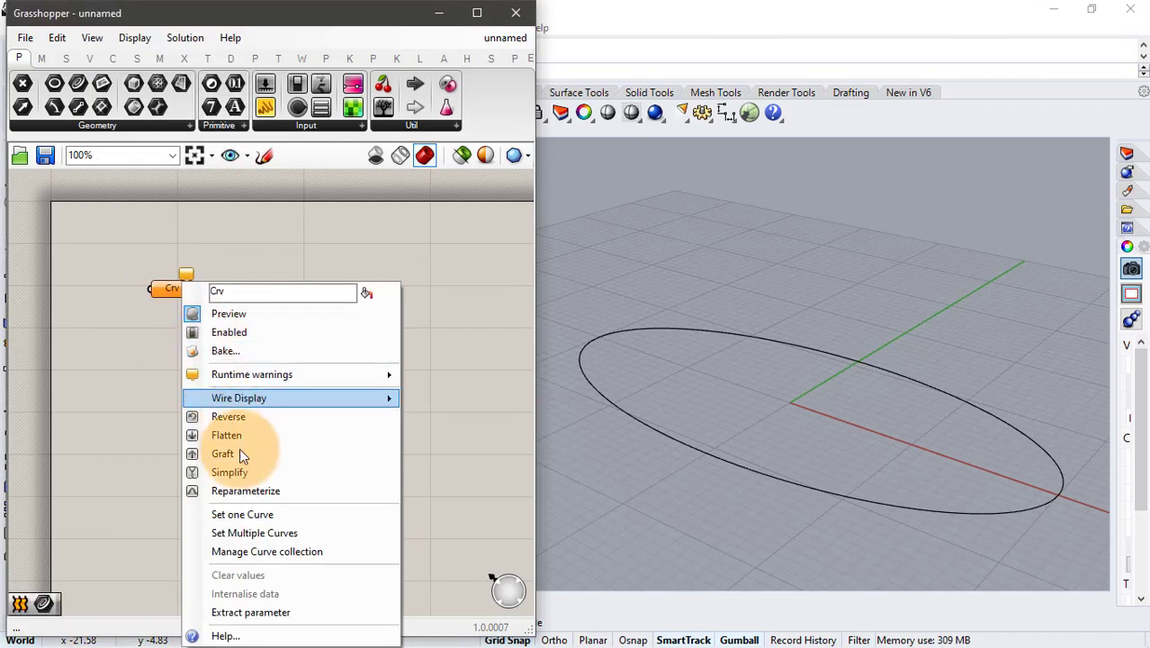
pyautogui.click(234, 511)
pyautogui.click(630, 422)
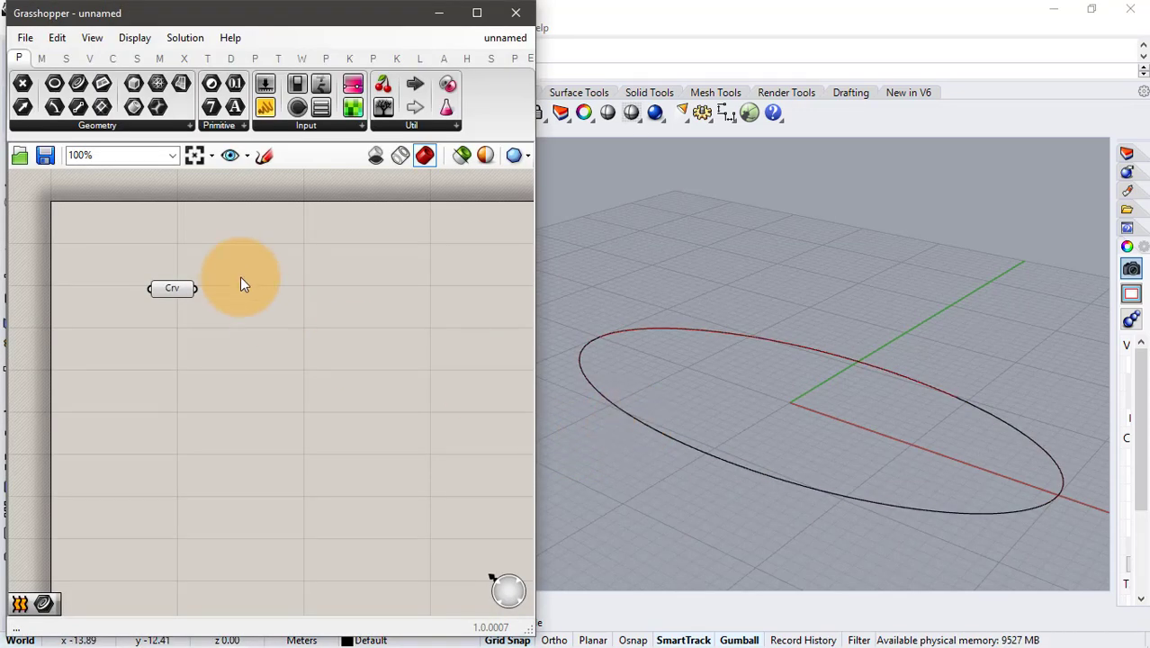
# - Add a Horizontal Frames component and feed the referenced ellipse into its curve input
pyautogui.doubleClick(266, 286)
pyautogui.write('hori')
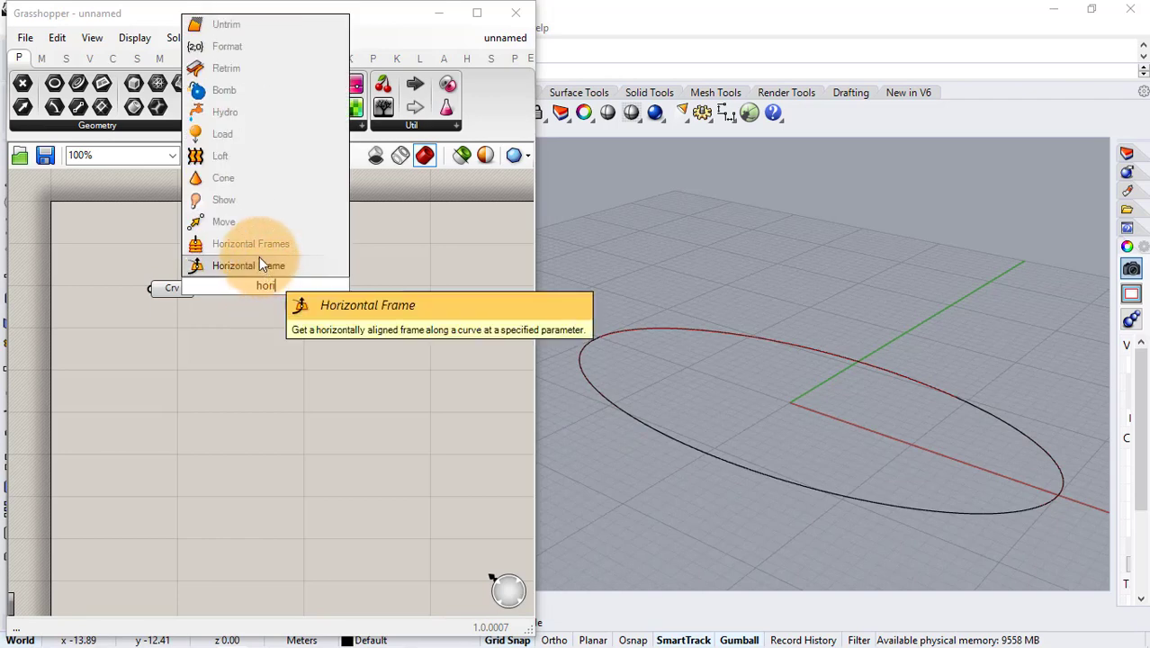
pyautogui.click(254, 248)
pyautogui.moveTo(196, 288); pyautogui.dragTo(286, 289)
pyautogui.click(265, 397)
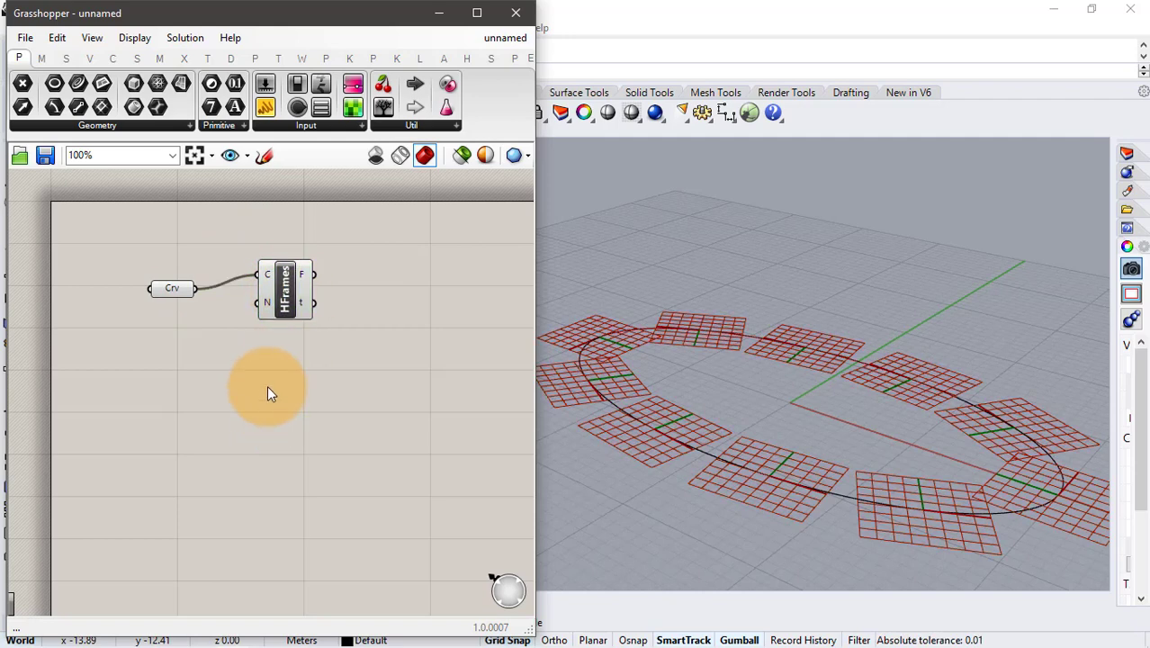
# - Add a Perp Frames component below Horizontal Frames and feed the referenced ellipse into its curve input
pyautogui.doubleClick(268, 385)
pyautogui.write('perp')
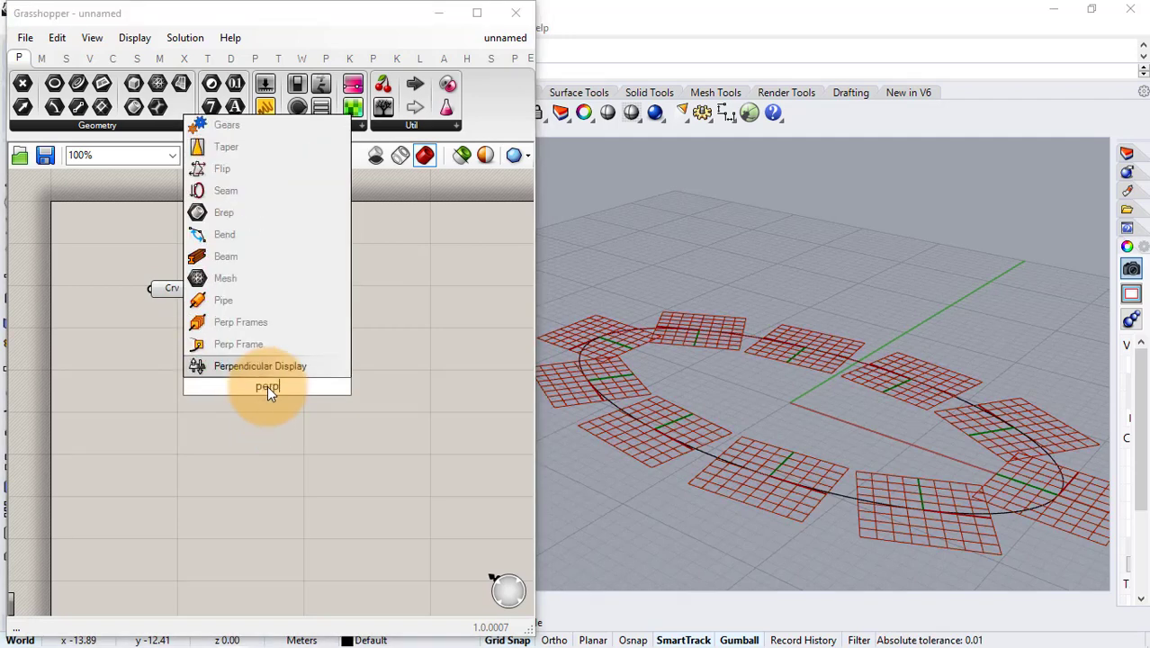
pyautogui.click(269, 321)
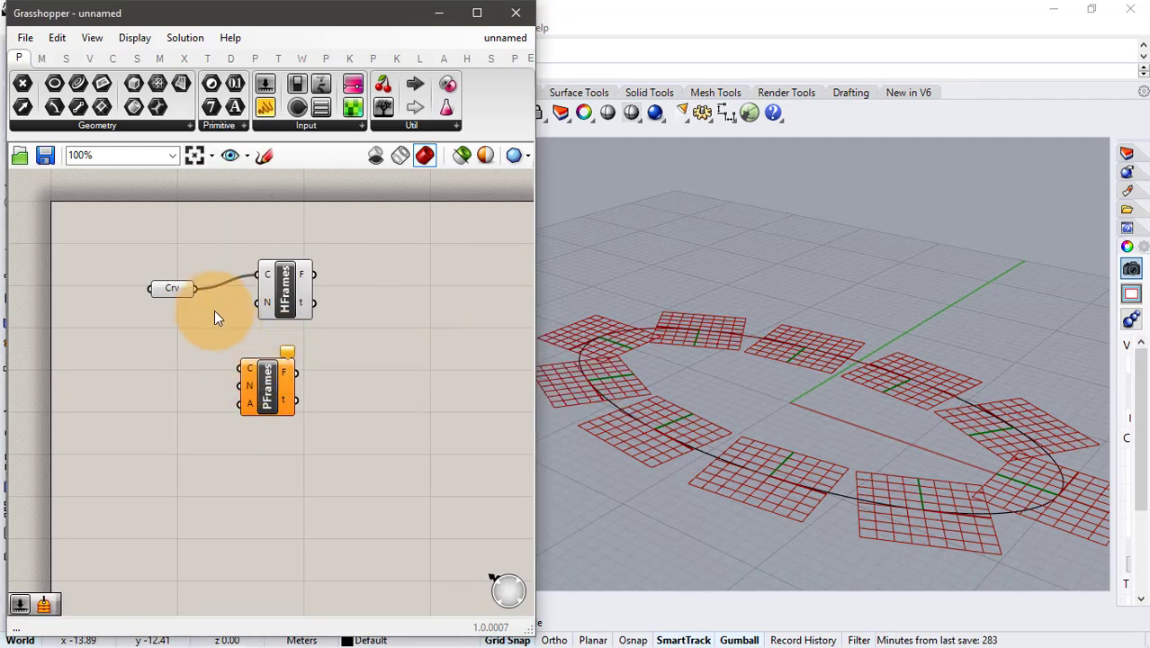
pyautogui.moveTo(200, 289); pyautogui.dragTo(273, 370)
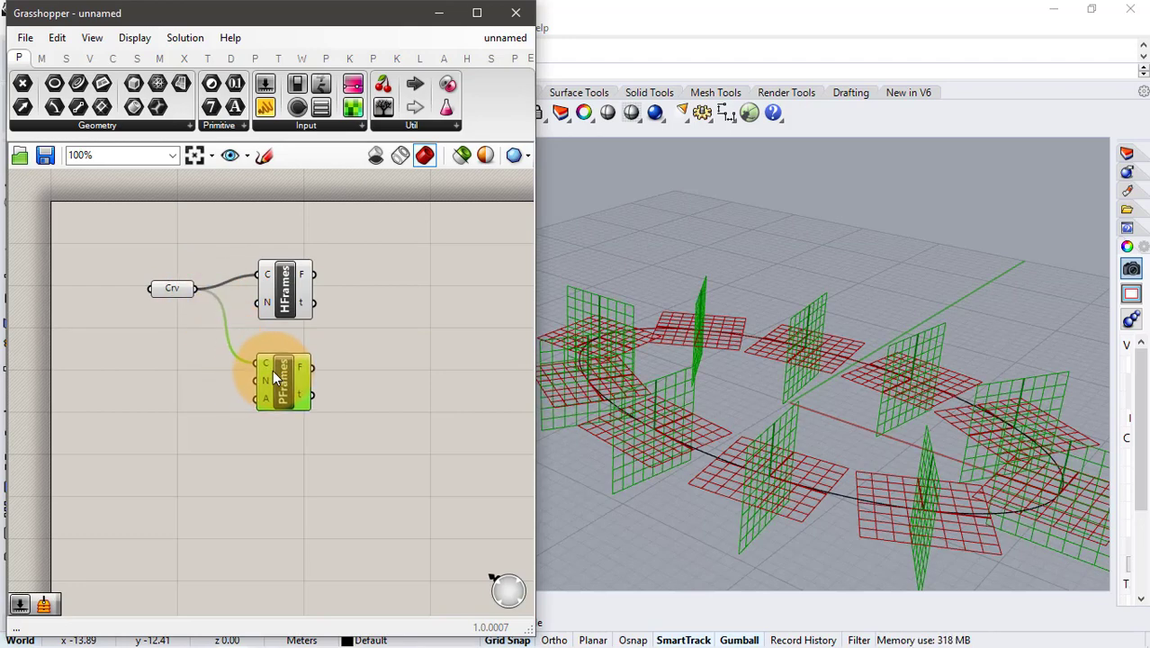
pyautogui.click(360, 364)
pyautogui.moveTo(869, 330); pyautogui.dragTo(841, 319, button='right')
# - Create a number slider of 50 and use it as the count for both Horizontal Frames and Perp Frames
pyautogui.doubleClick(149, 378)
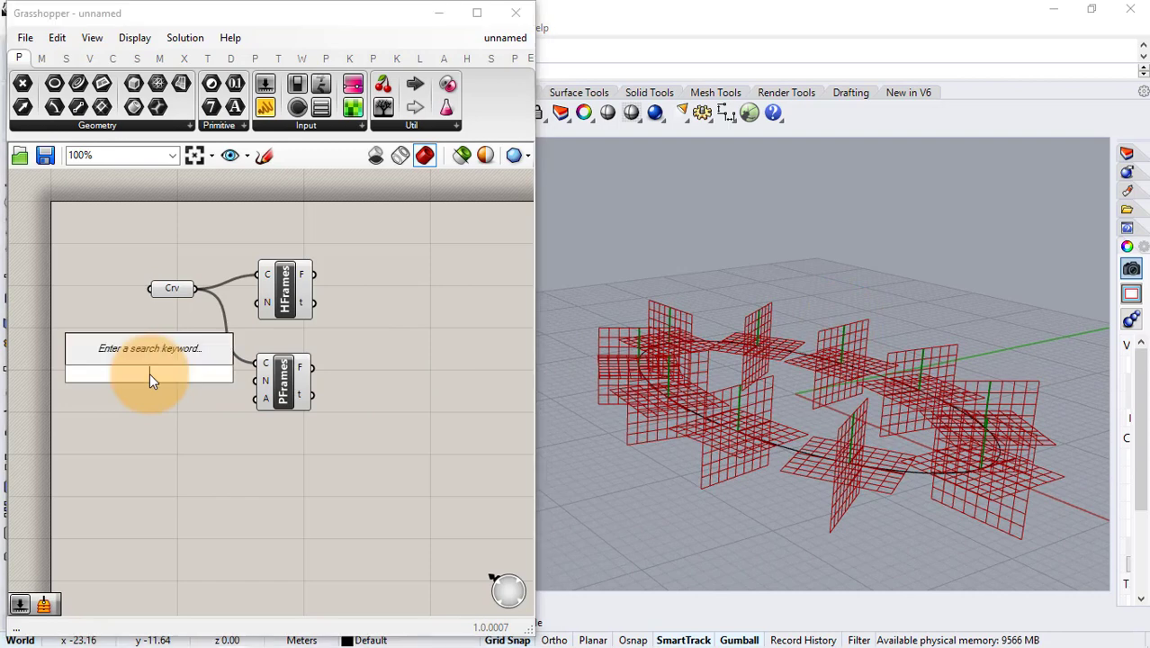
pyautogui.write('50')
pyautogui.press('Return')
pyautogui.moveTo(223, 374); pyautogui.dragTo(263, 382)
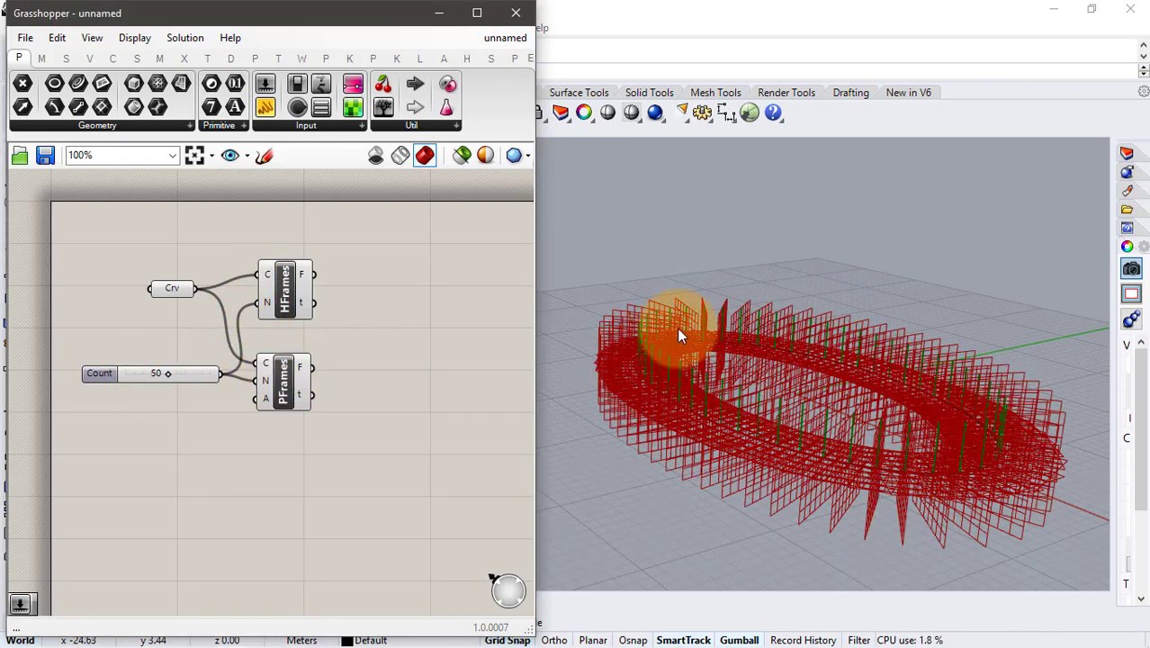
pyautogui.moveTo(678, 328); pyautogui.dragTo(762, 311, button='right')
pyautogui.scroll(2, 336, 319)
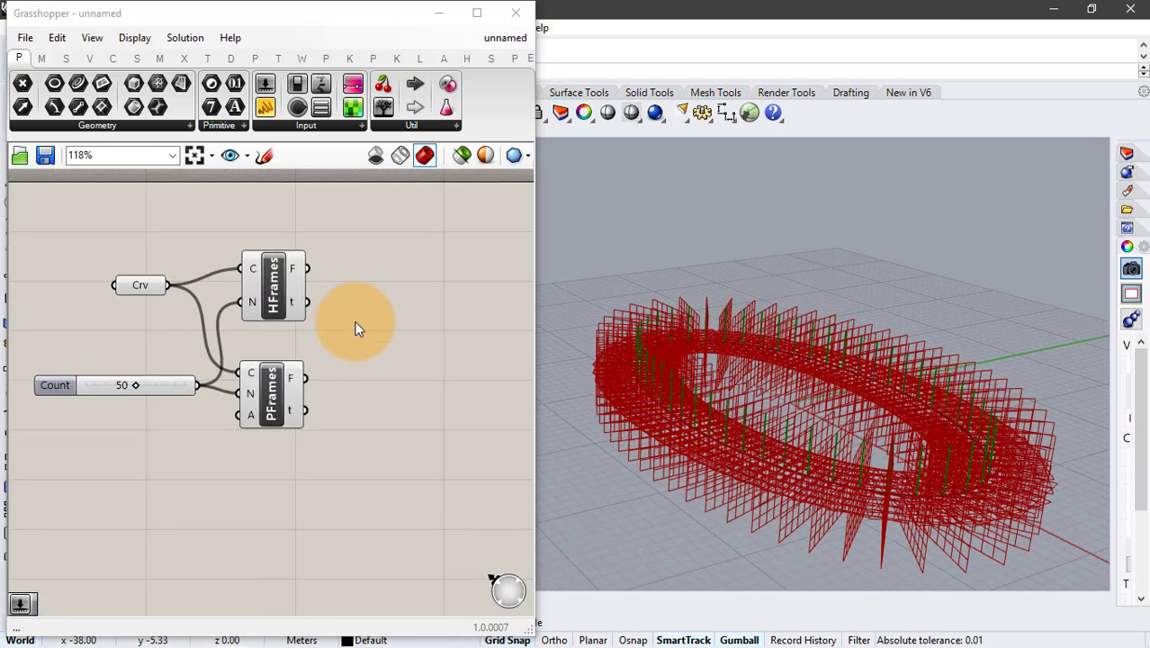
# - Add a Rotate component for rotating in a plane and feed the perpendicular frames into its geometry input
pyautogui.doubleClick(363, 354)
pyautogui.write('r')
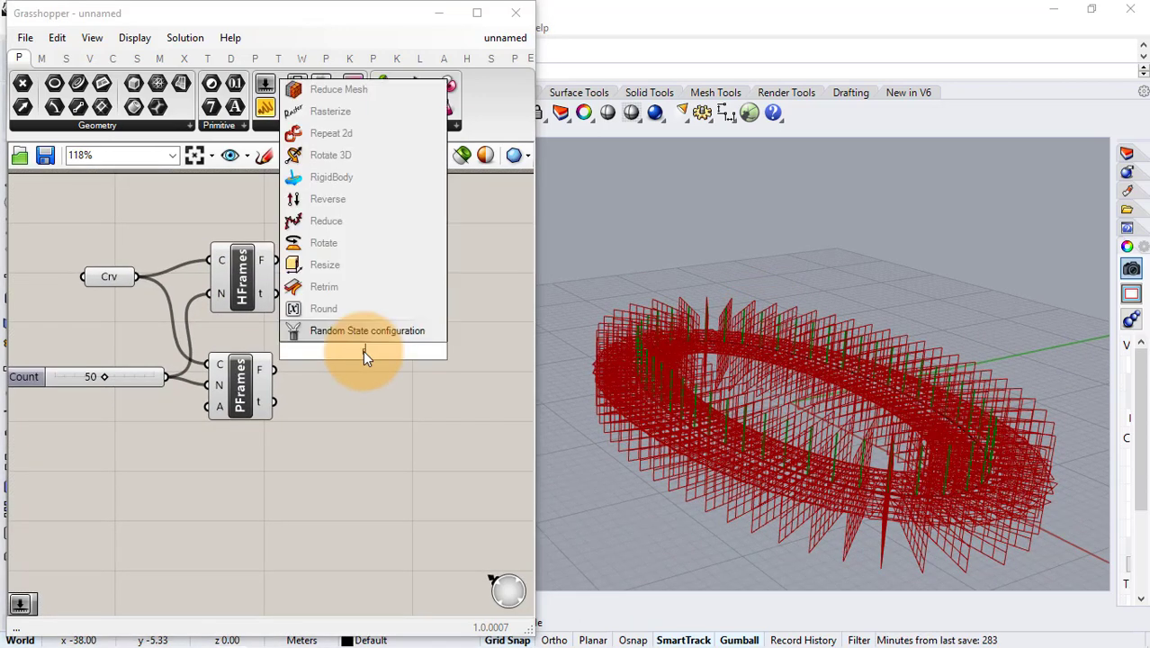
pyautogui.write('otate')
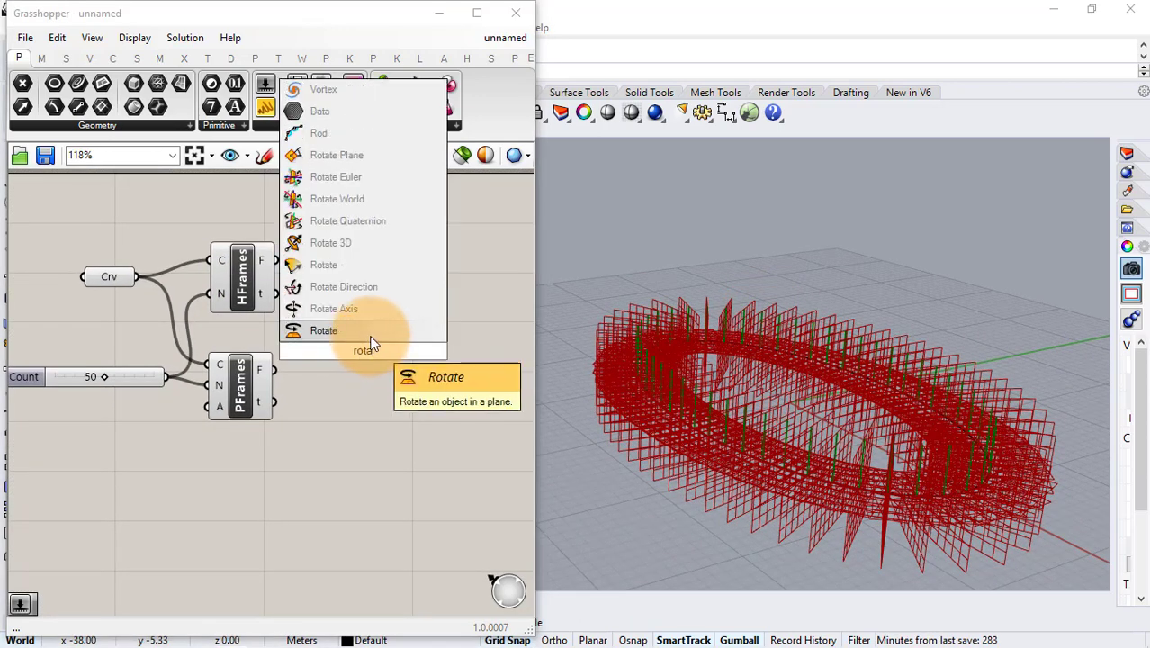
pyautogui.click(373, 334)
pyautogui.moveTo(368, 388); pyautogui.dragTo(308, 362, button='right')
pyautogui.moveTo(308, 361); pyautogui.dragTo(447, 336)
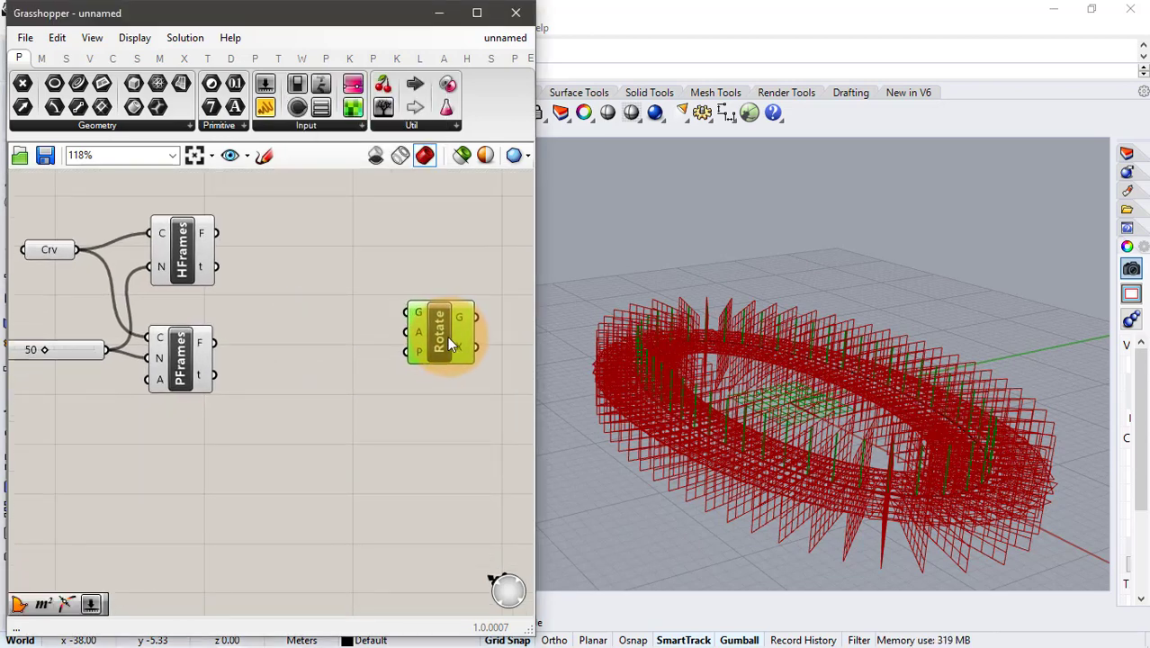
pyautogui.click(224, 343)
pyautogui.moveTo(215, 342); pyautogui.dragTo(405, 313)
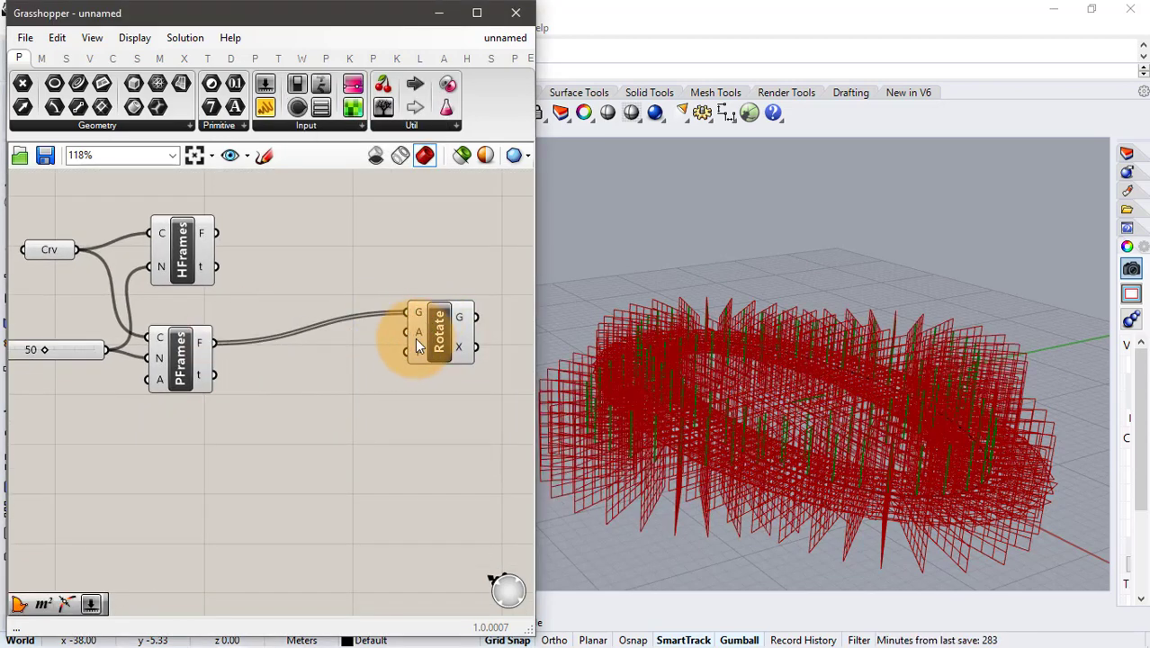
# - Switch the Rotate component's angle input to degrees and move the component farther from the frame components
pyautogui.rightClick(426, 336)
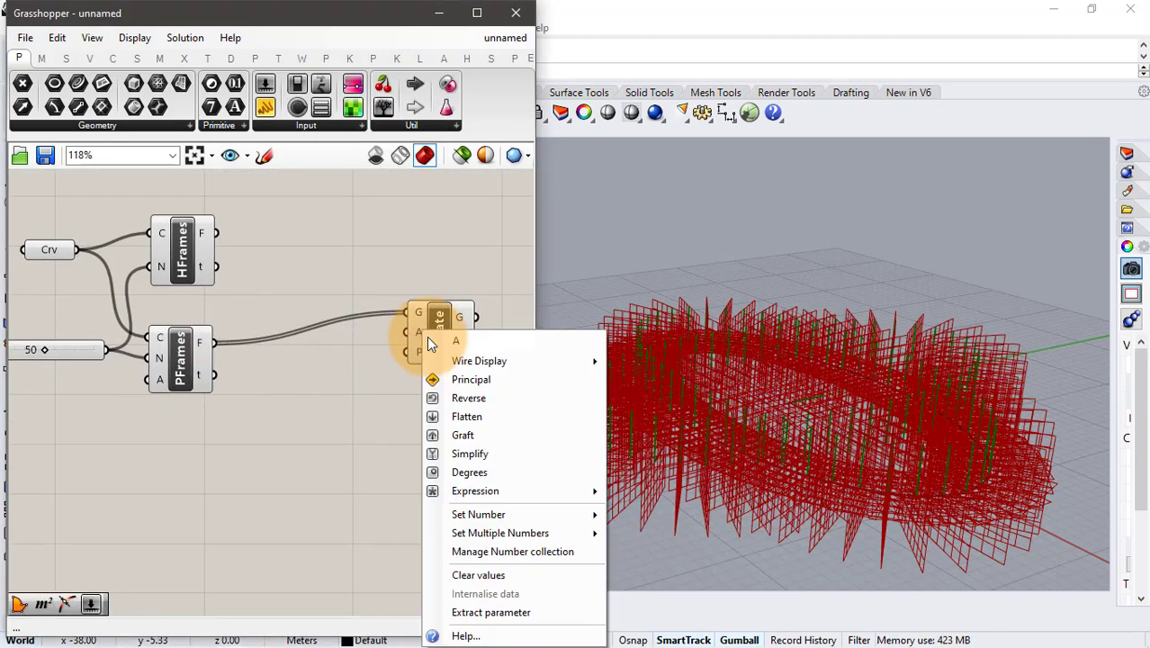
pyautogui.click(469, 472)
pyautogui.moveTo(441, 347); pyautogui.dragTo(496, 375)
pyautogui.click(337, 282)
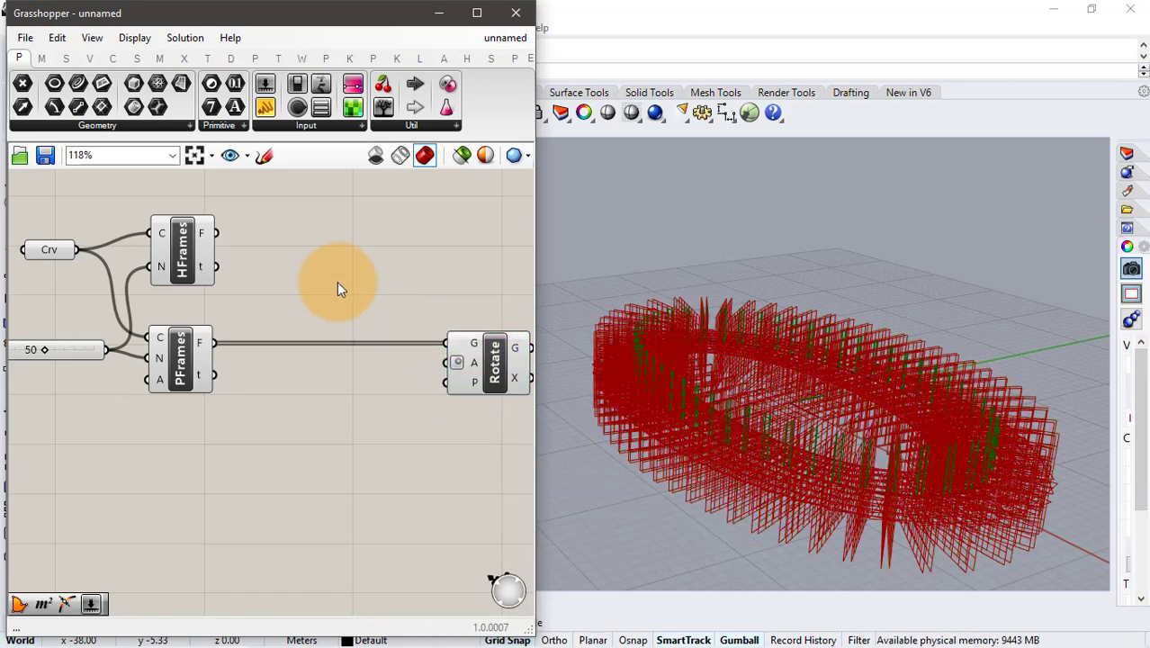
# - Add a List Length component and feed the perpendicular frames into it
pyautogui.doubleClick(279, 312)
pyautogui.write('lis')
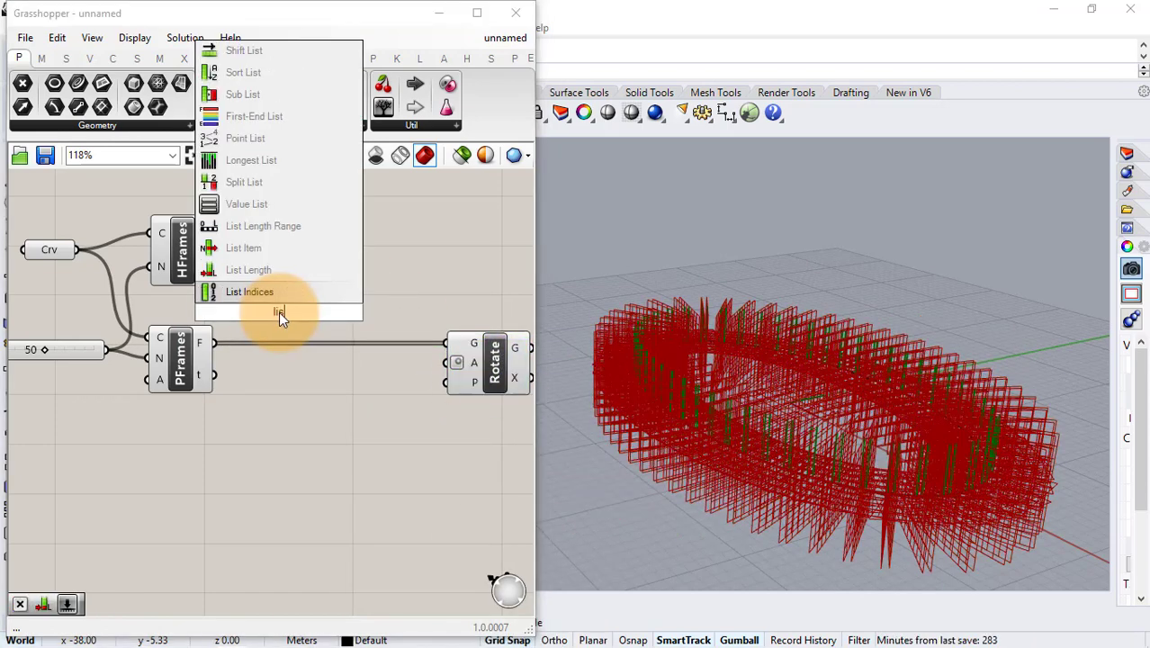
pyautogui.click(283, 271)
pyautogui.moveTo(214, 343); pyautogui.dragTo(241, 306)
pyautogui.click(330, 252)
# - Add a Division component and connect the list length as its divisor B
pyautogui.doubleClick(329, 262)
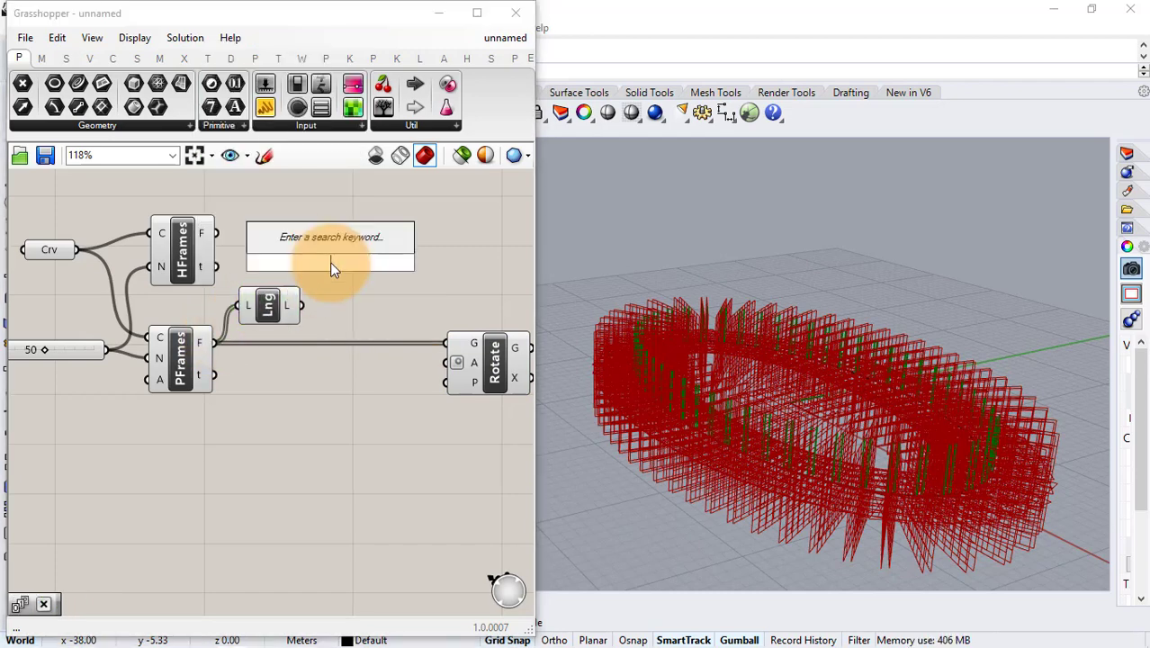
pyautogui.write('divis')
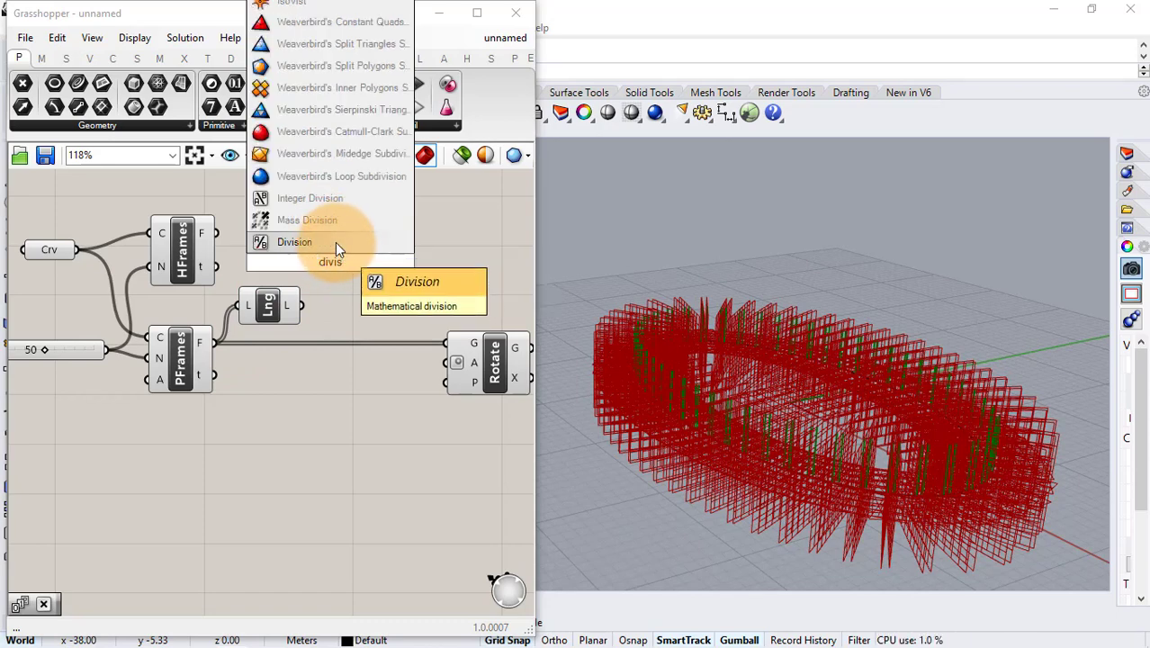
pyautogui.click(334, 242)
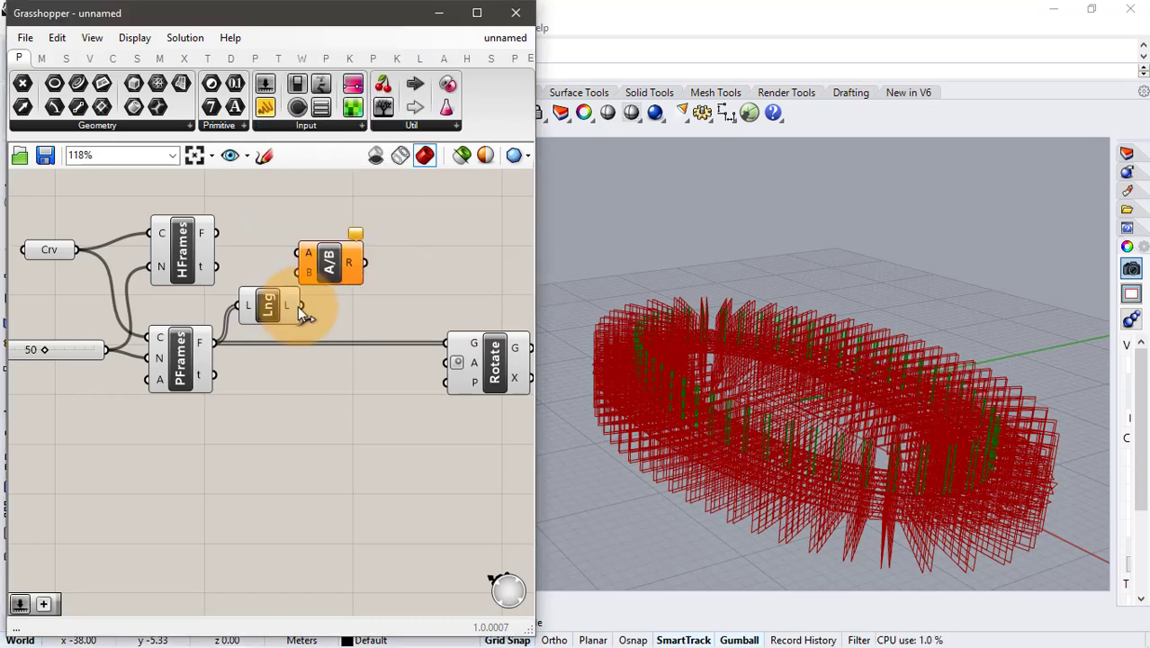
pyautogui.moveTo(300, 304); pyautogui.dragTo(360, 270)
# - Create a number slider of 180 and connect it to input A of the Division component
pyautogui.doubleClick(253, 211)
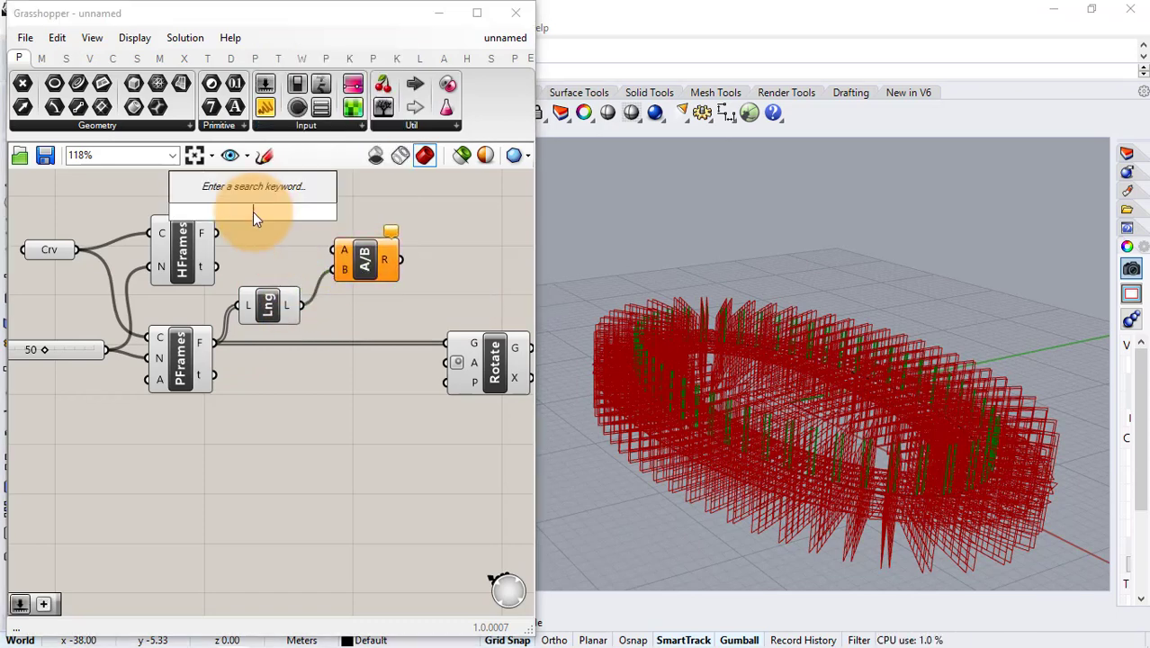
pyautogui.write('180')
pyautogui.press('Return')
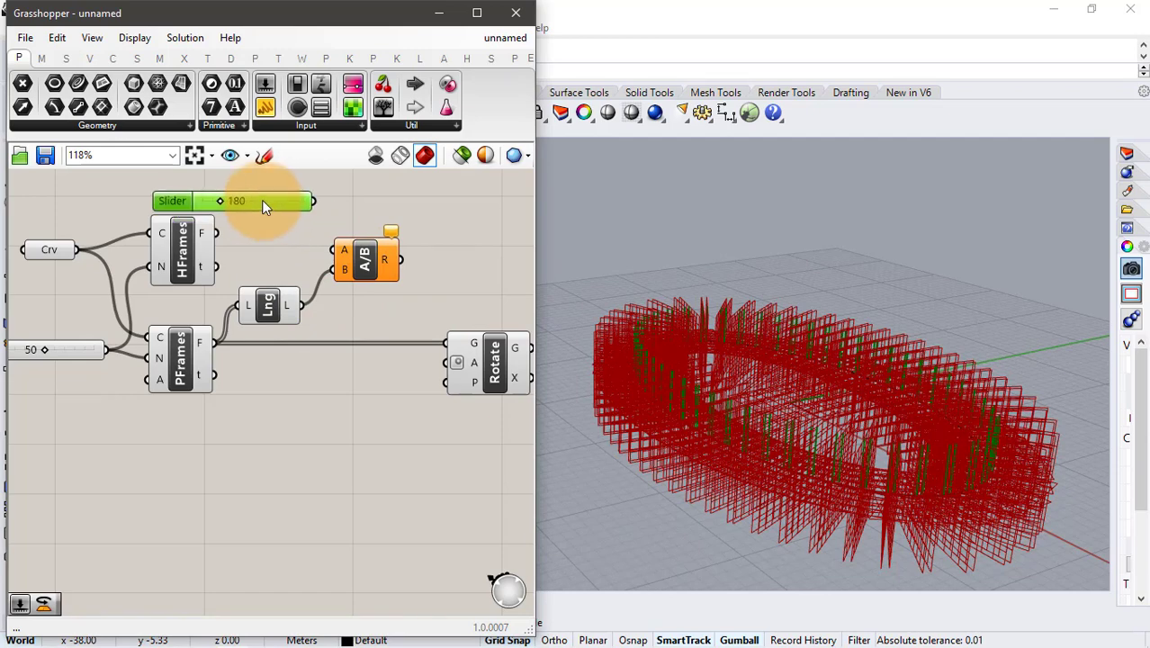
pyautogui.moveTo(311, 199); pyautogui.dragTo(335, 250)
# - Add a Series with the division result as step and the list length as count, and connect it to Rotate's angle
pyautogui.click(432, 261)
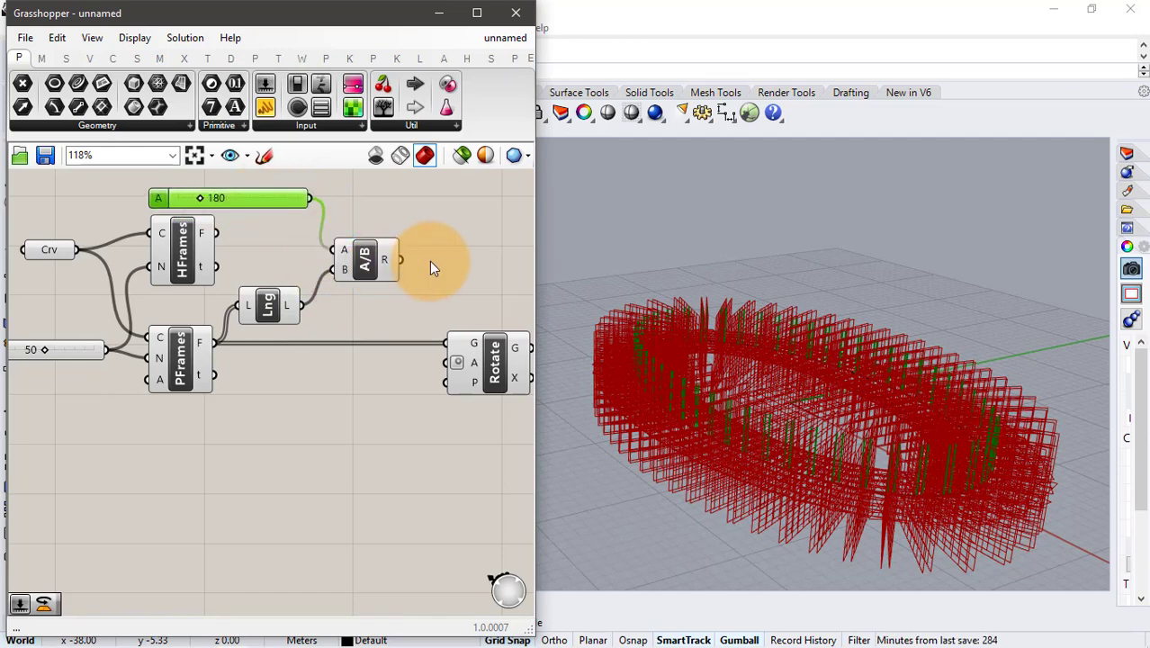
pyautogui.write('series')
pyautogui.press('Return')
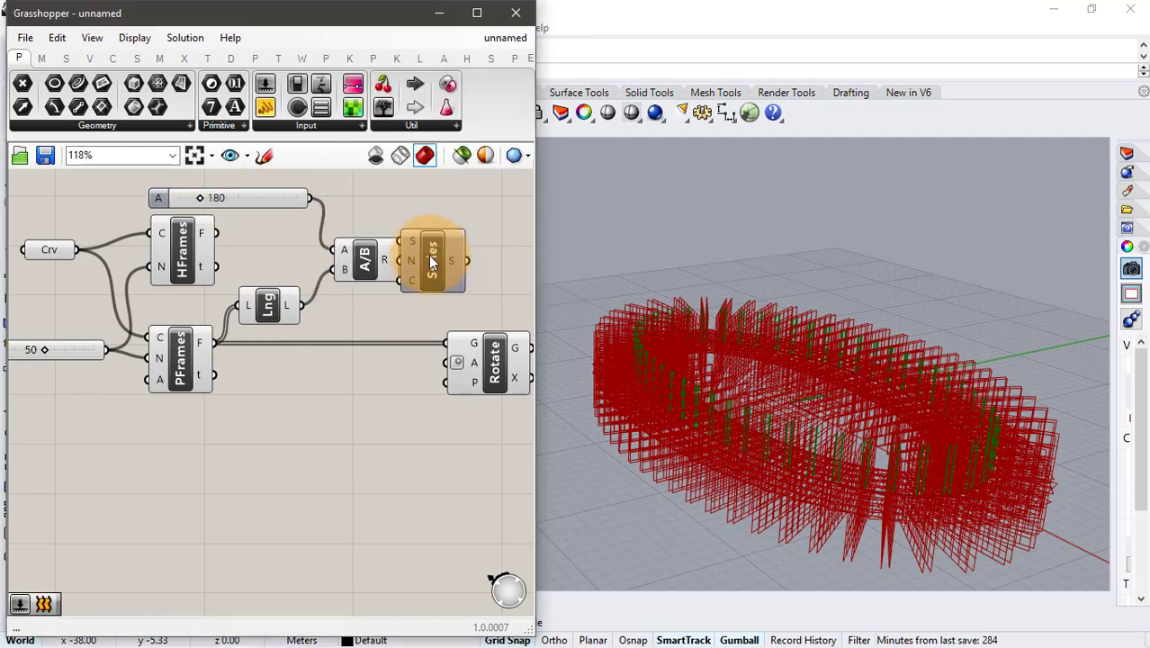
pyautogui.moveTo(402, 259); pyautogui.dragTo(440, 364)
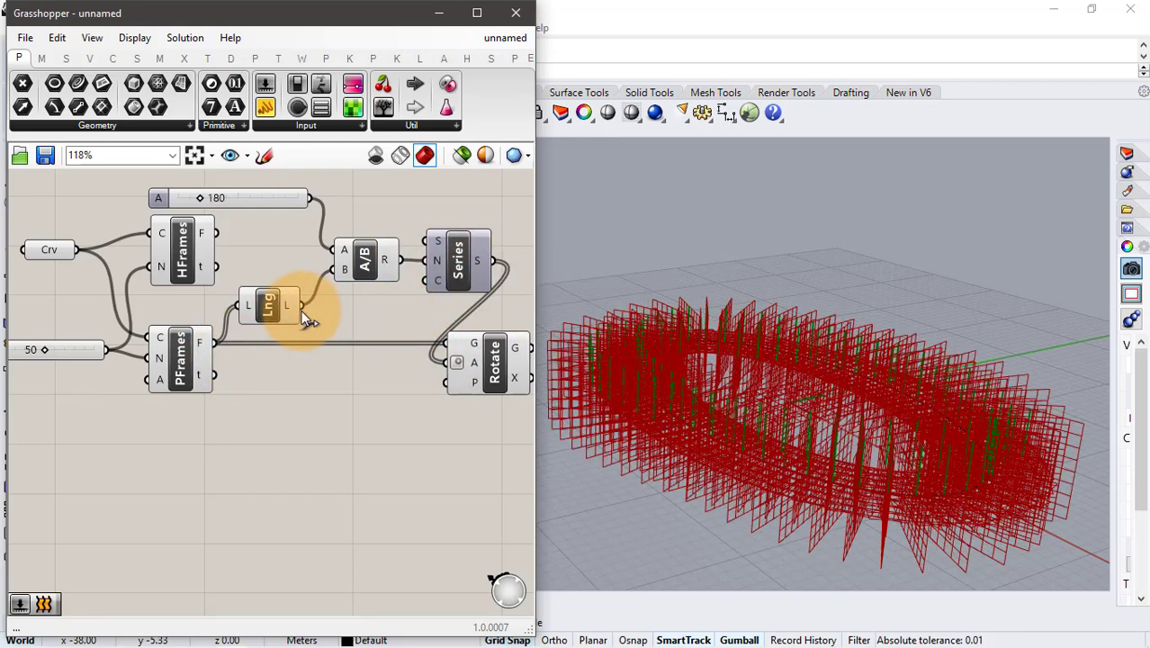
pyautogui.moveTo(302, 306); pyautogui.dragTo(376, 263)
pyautogui.click(395, 323)
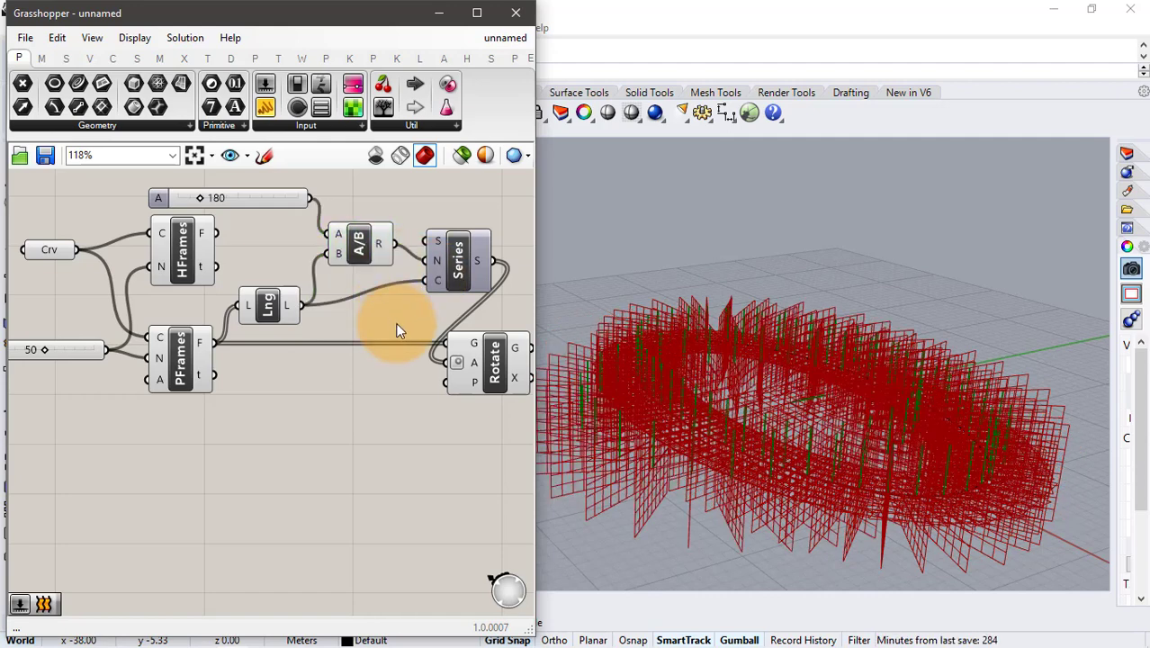
# - Disconnect the perpendicular frames from Rotate's geometry input and connect them to its plane input instead
pyautogui.rightClick(470, 342)
pyautogui.moveTo(525, 393)
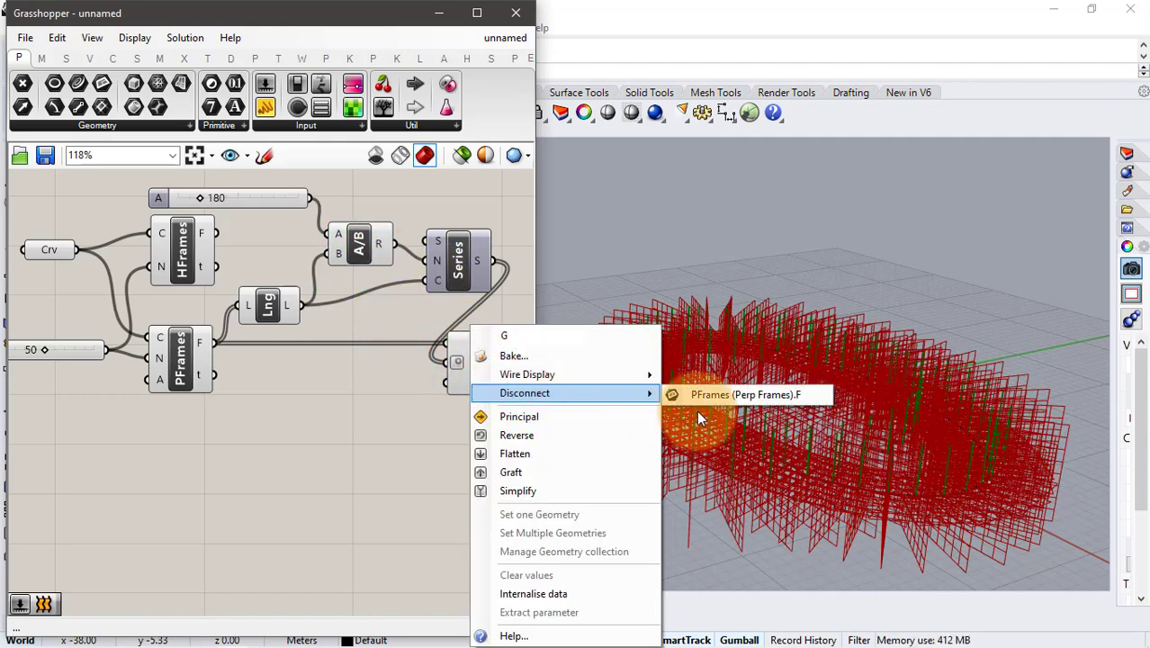
pyautogui.click(697, 391)
pyautogui.moveTo(216, 338); pyautogui.dragTo(444, 382)
pyautogui.moveTo(385, 379); pyautogui.dragTo(338, 363, button='right')
pyautogui.moveTo(433, 352); pyautogui.dragTo(498, 350)
pyautogui.click(191, 432)
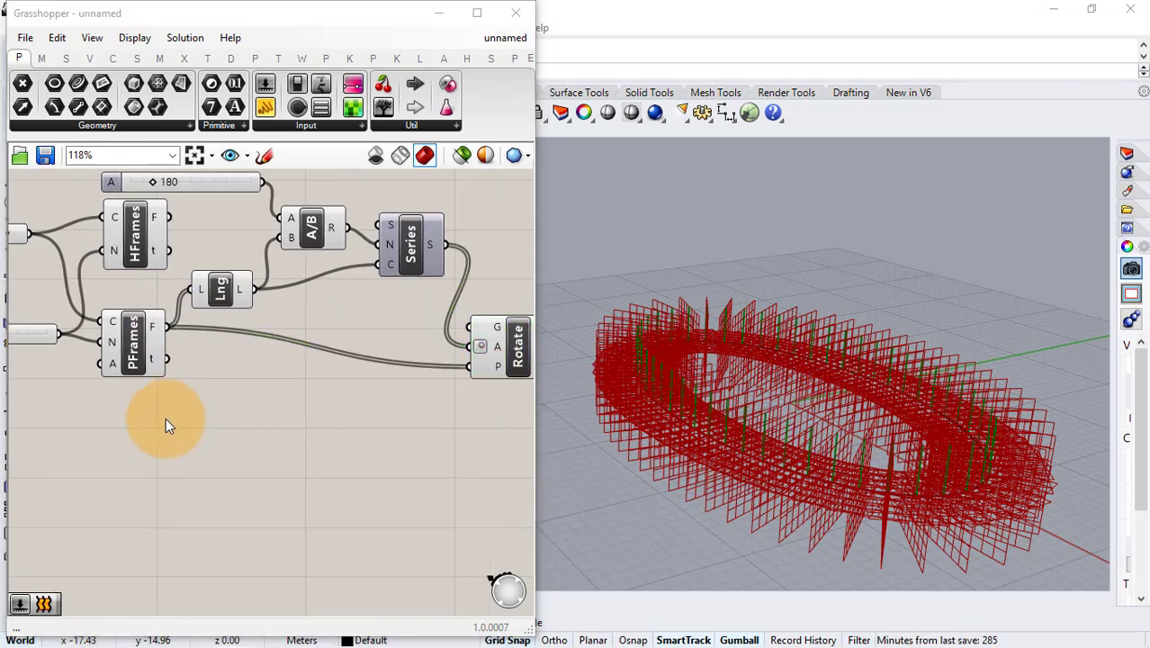
# - Add a Plane Surface component below the list length and feed the horizontal frames into its plane input
pyautogui.doubleClick(165, 418)
pyautogui.write('pla')
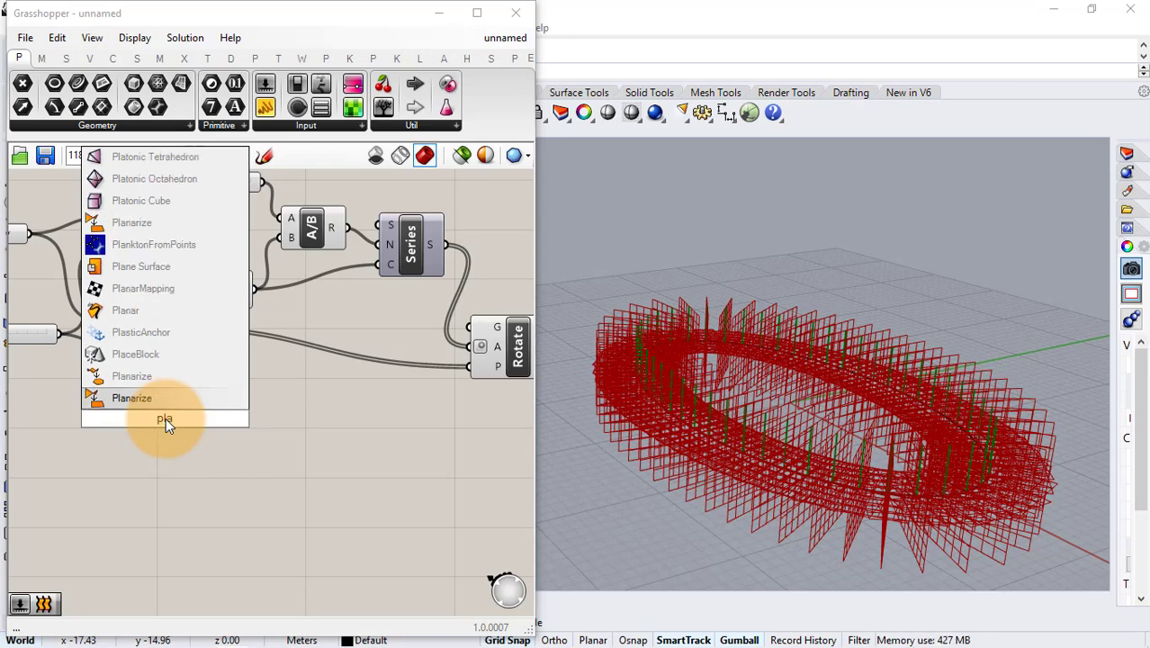
pyautogui.write('ne')
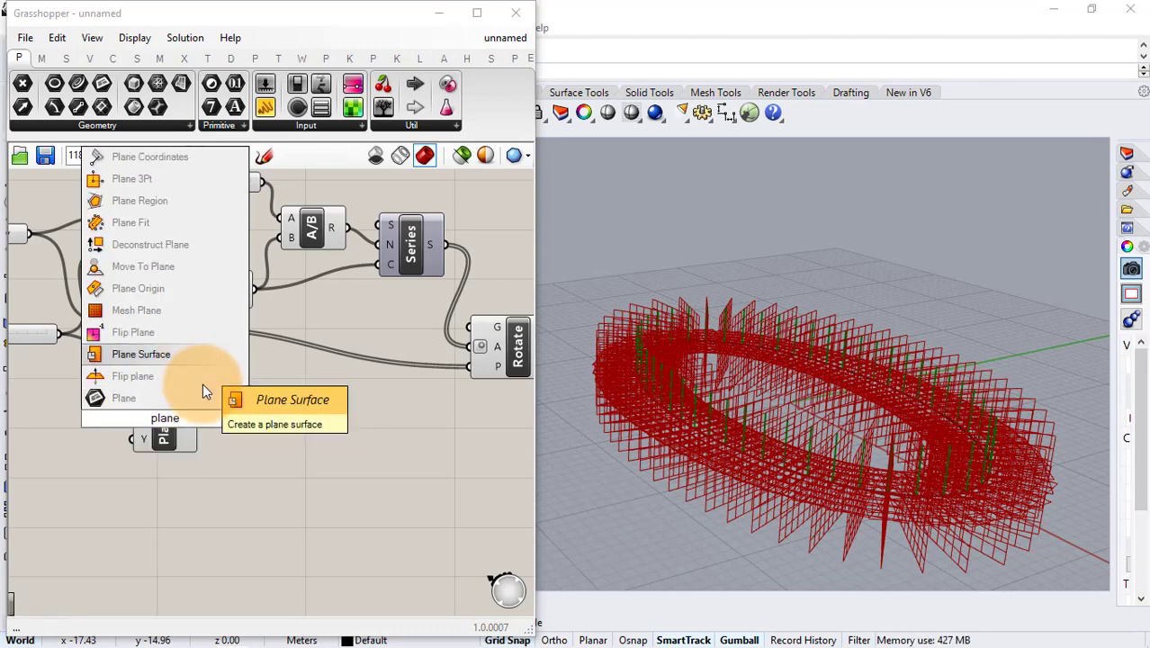
pyautogui.press('Return')
pyautogui.moveTo(212, 414); pyautogui.dragTo(270, 425)
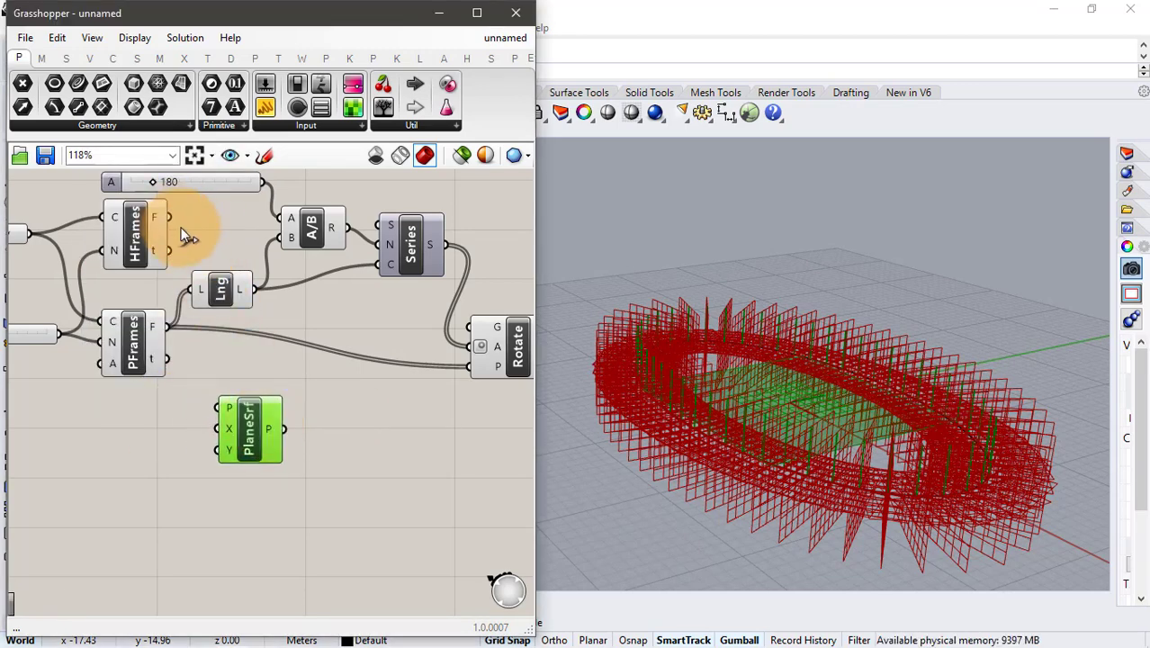
pyautogui.moveTo(169, 218); pyautogui.dragTo(219, 412)
pyautogui.click(322, 407)
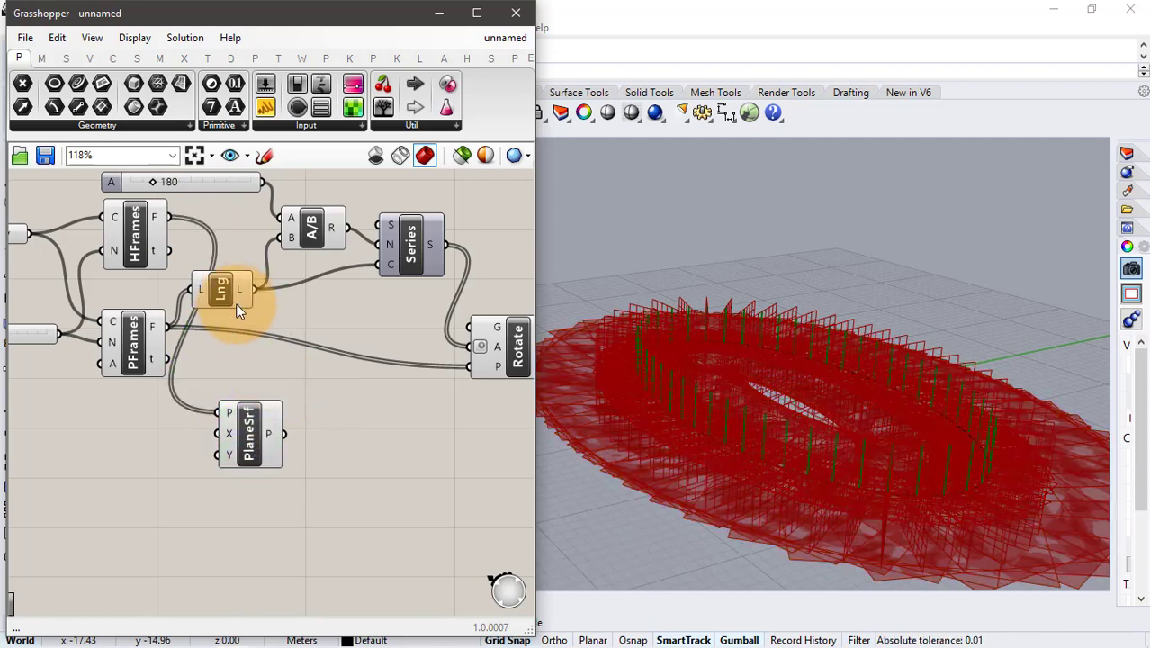
# - Space out the List Length and Division components between the frames and the Series
pyautogui.moveTo(236, 302); pyautogui.dragTo(259, 303)
pyautogui.moveTo(311, 230); pyautogui.dragTo(325, 226)
pyautogui.click(328, 421)
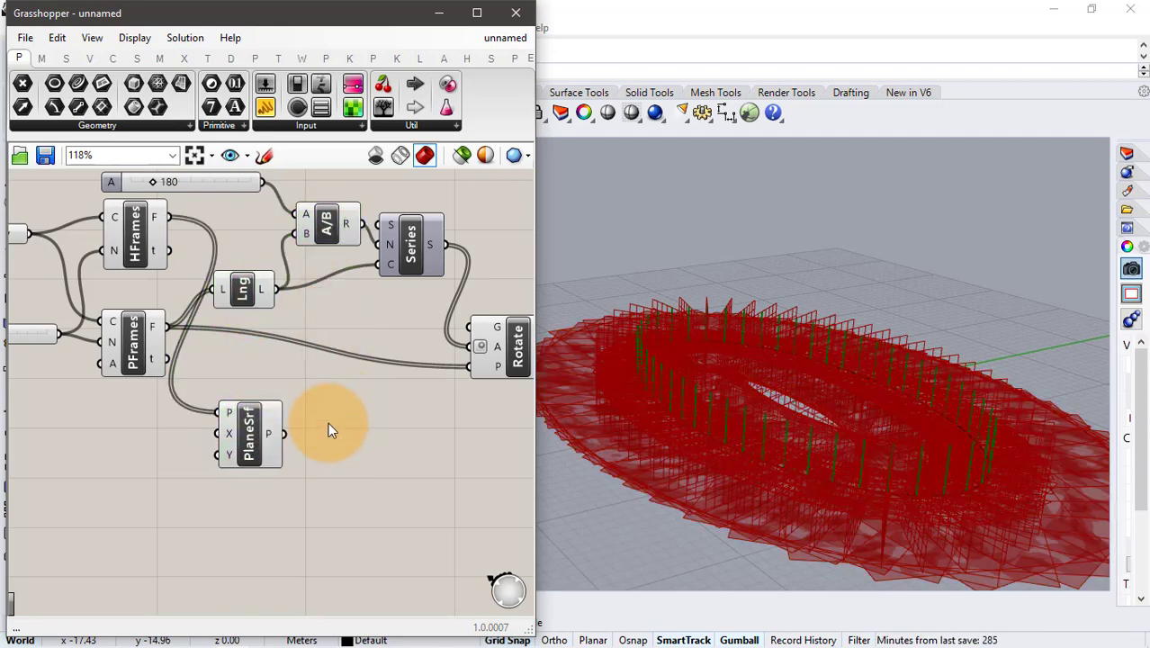
# - Add a Deconstruct Brep component beside Plane Surface and feed the plane surfaces into its brep input
pyautogui.doubleClick(325, 438)
pyautogui.write('debr')
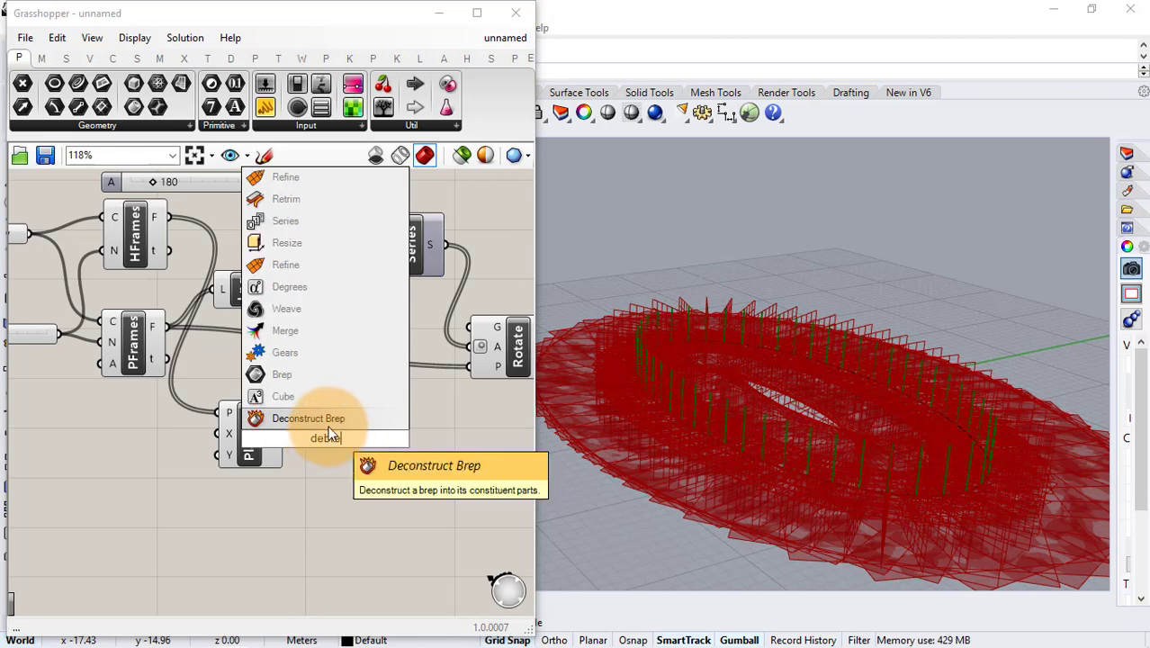
pyautogui.press('Return')
pyautogui.moveTo(285, 434); pyautogui.dragTo(322, 447)
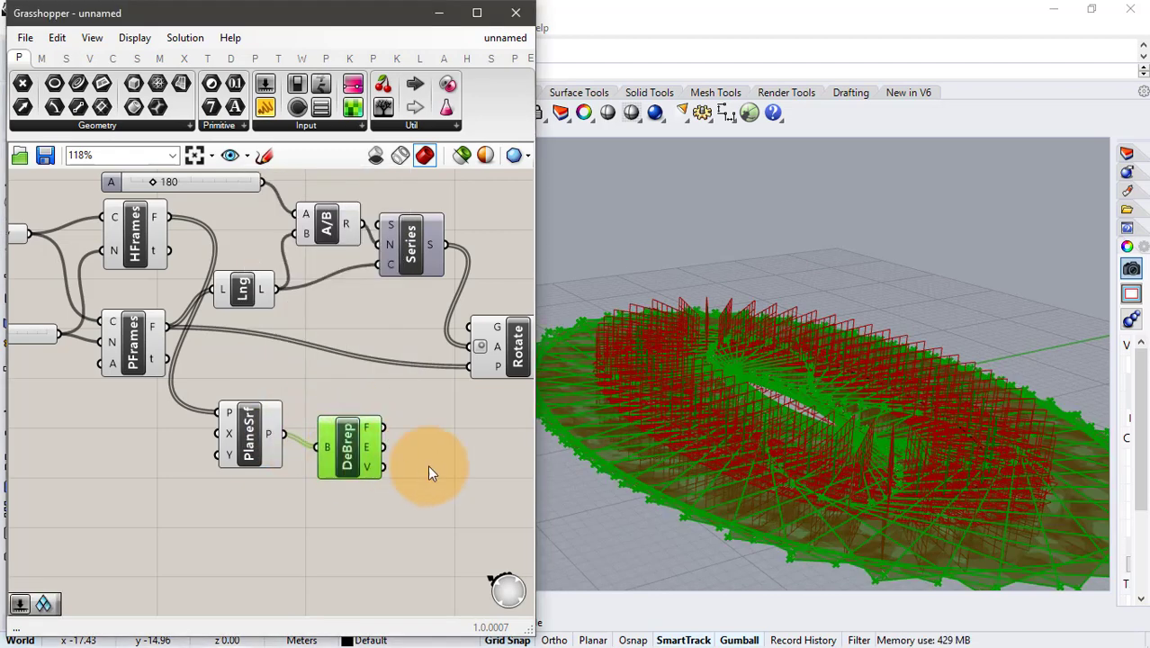
pyautogui.click(429, 466)
# - Shift Rotate aside, add a List Item component and connect Deconstruct Brep's edges to its list input
pyautogui.moveTo(397, 434); pyautogui.dragTo(305, 406, button='right')
pyautogui.moveTo(423, 328); pyautogui.dragTo(460, 326)
pyautogui.click(371, 416)
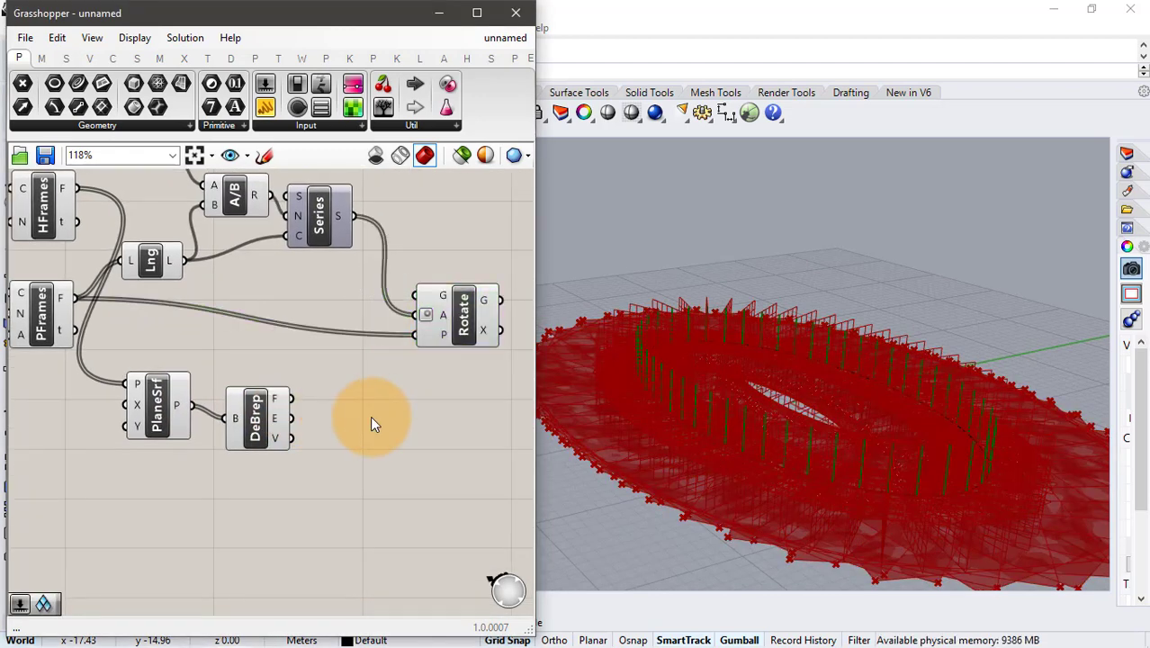
pyautogui.doubleClick(371, 418)
pyautogui.write('list')
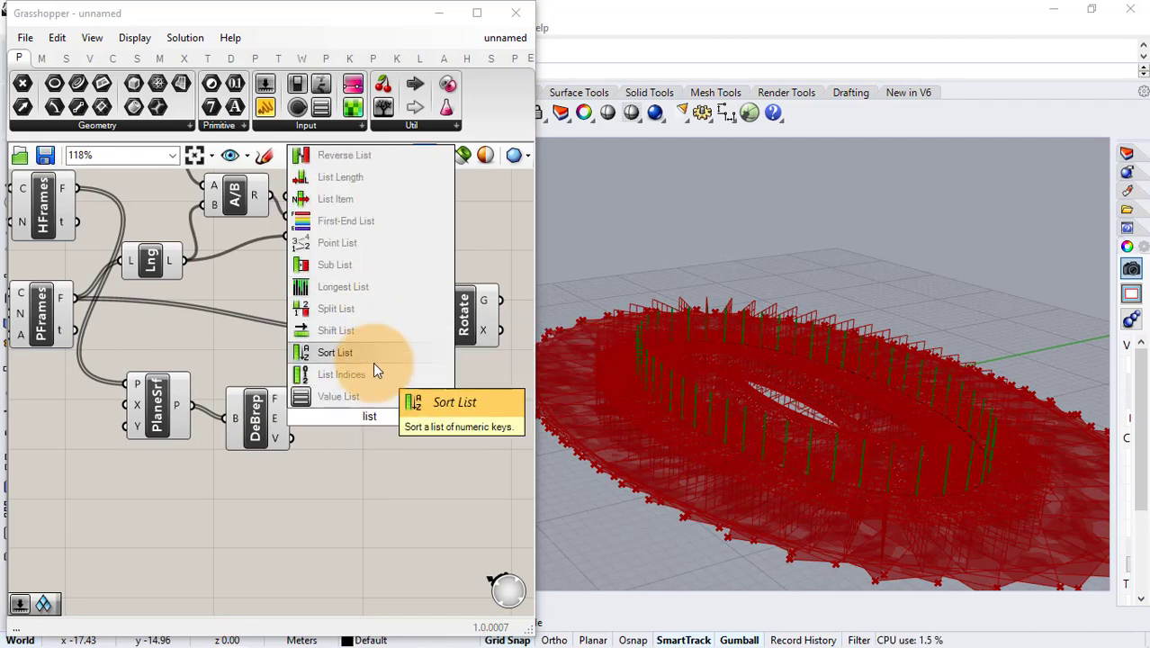
pyautogui.write(' itr')
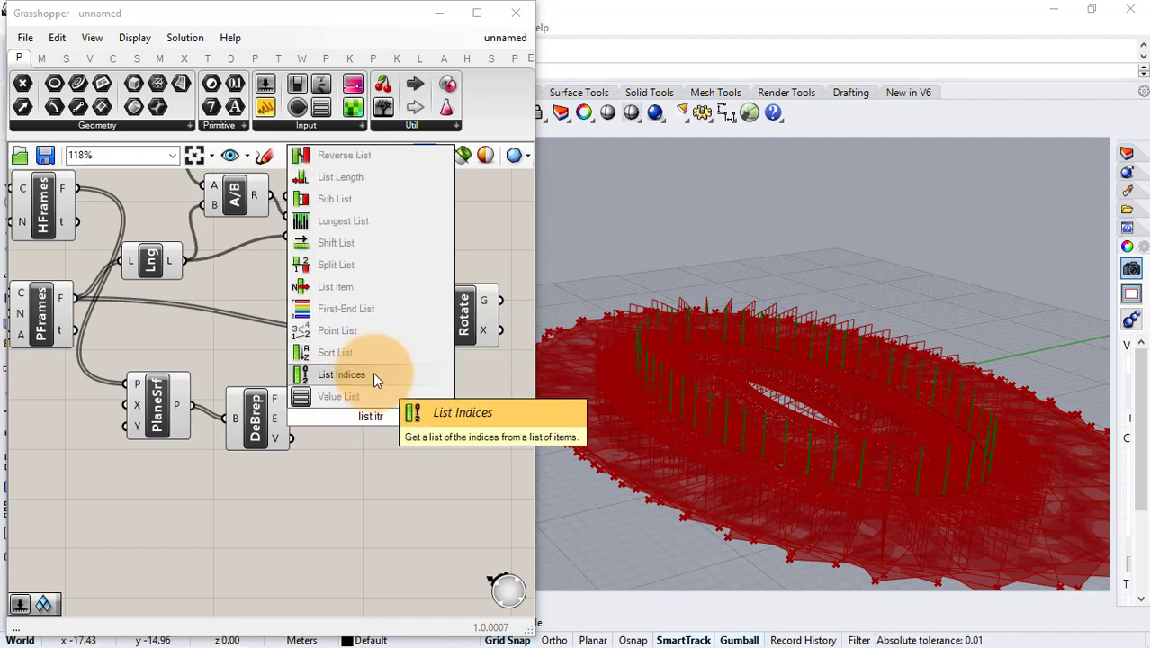
pyautogui.press('BackSpace')
pyautogui.click(380, 396)
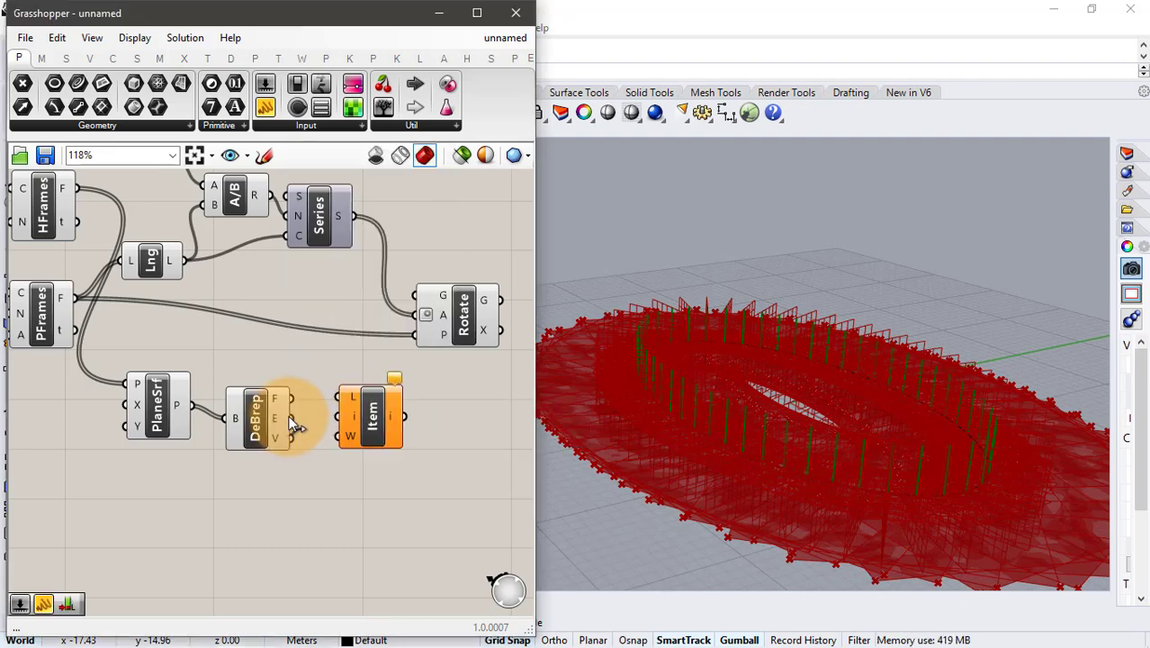
pyautogui.moveTo(297, 426); pyautogui.dragTo(342, 396)
pyautogui.moveTo(378, 431); pyautogui.dragTo(406, 445)
pyautogui.click(313, 494)
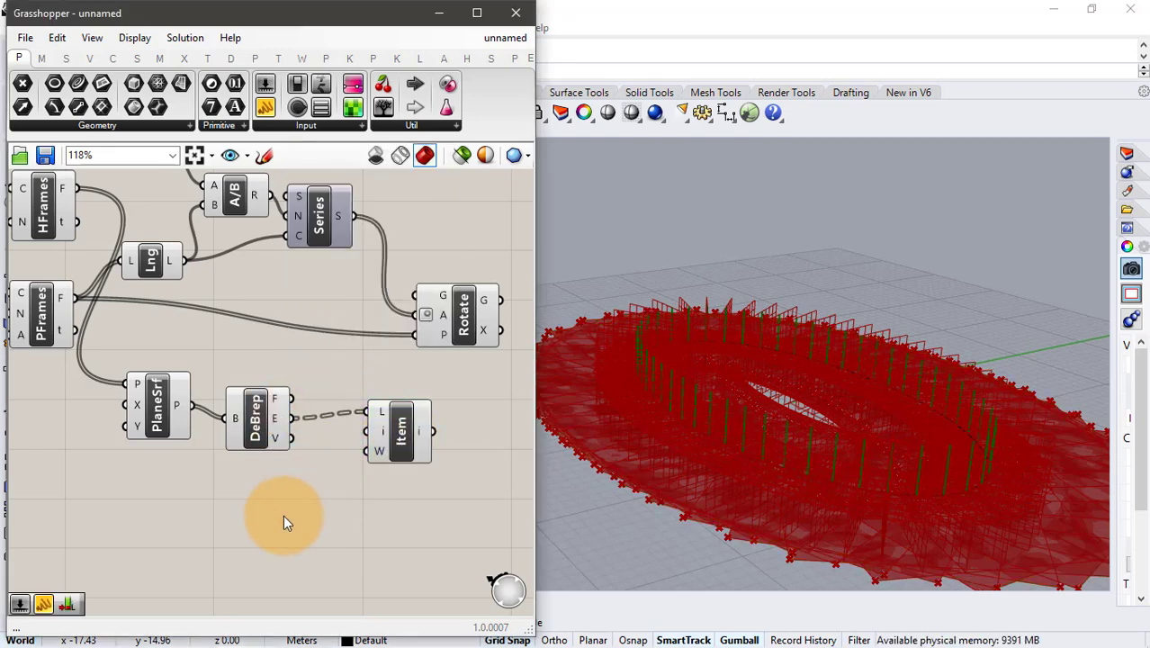
# - Create a number slider of 1 and connect it to List Item's index input
pyautogui.doubleClick(283, 515)
pyautogui.write('1')
pyautogui.press('Return')
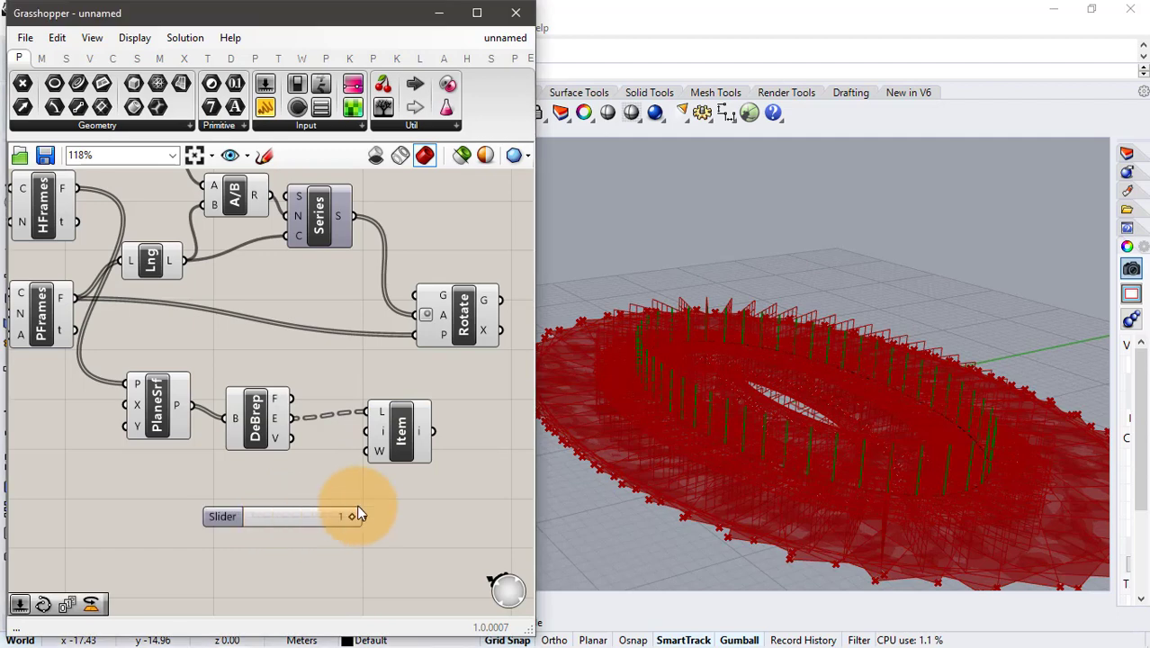
pyautogui.moveTo(364, 519); pyautogui.dragTo(392, 413)
# - Add two Construct Domain components and connect one to Plane Surface's X input and the other to its Y input
pyautogui.moveTo(238, 411); pyautogui.dragTo(432, 399, button='right')
pyautogui.doubleClick(186, 417)
pyautogui.write('d')
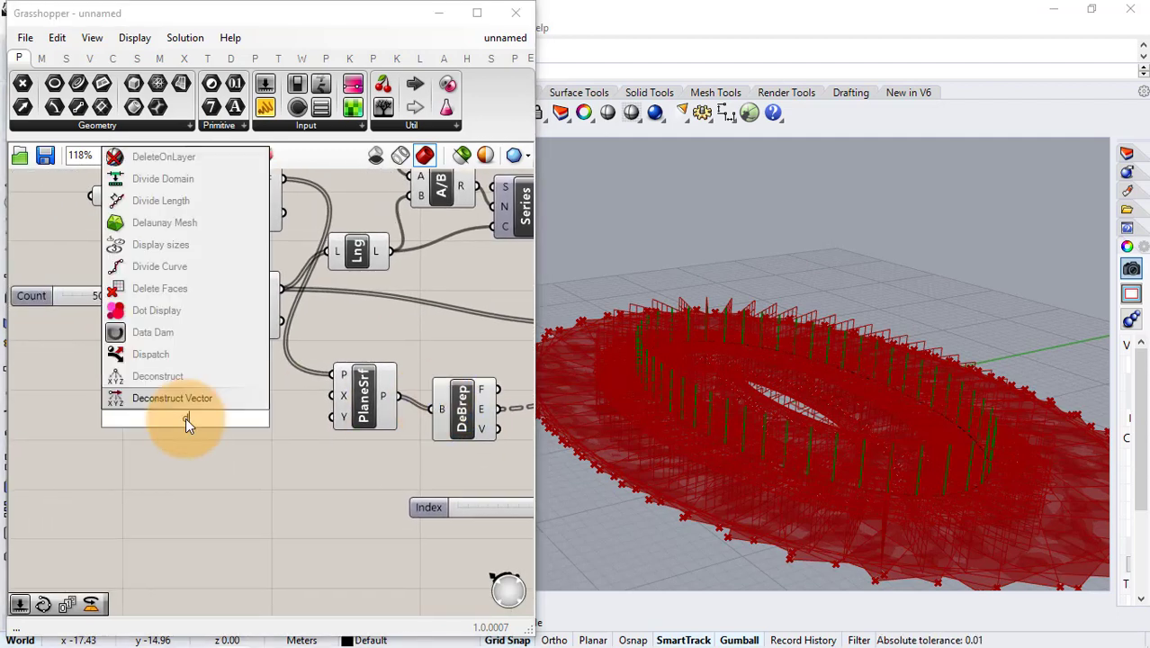
pyautogui.write('oma')
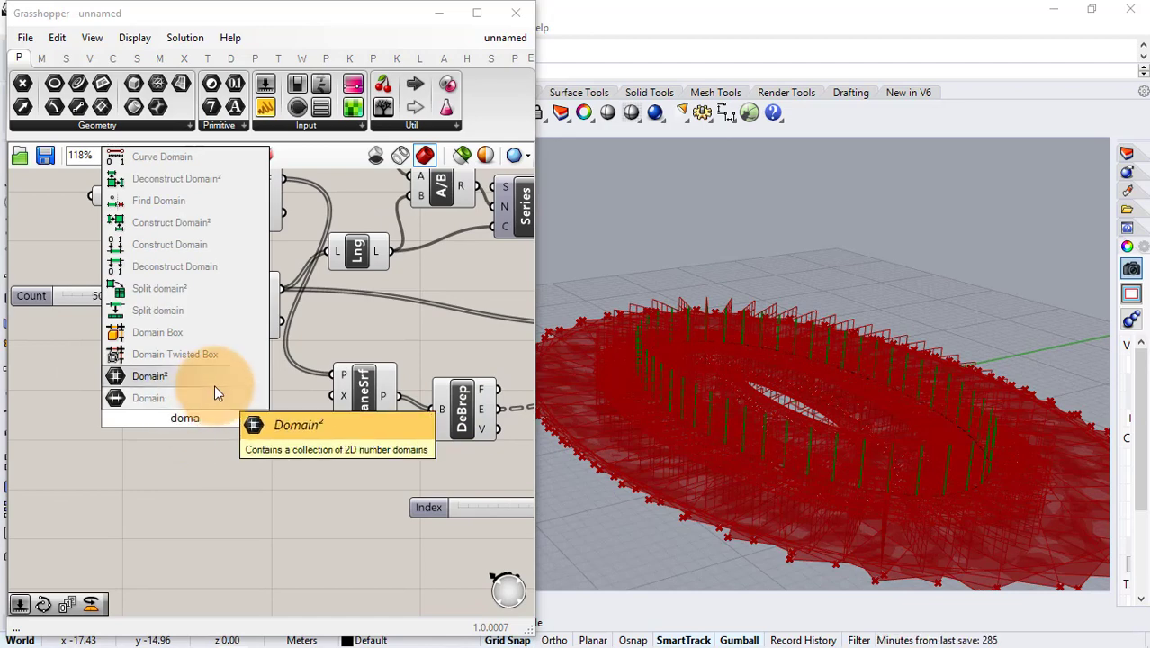
pyautogui.click(232, 244)
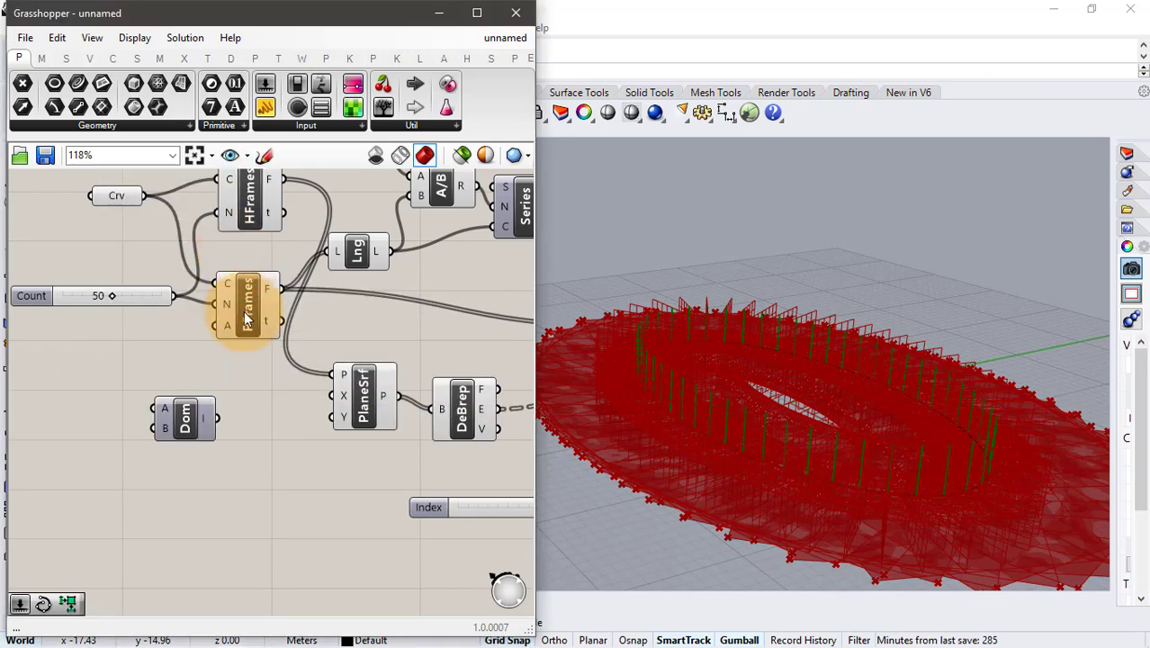
pyautogui.moveTo(196, 421); pyautogui.dragTo(334, 396)
pyautogui.keyDown('alt'); pyautogui.moveTo(220, 399); pyautogui.dragTo(332, 416); pyautogui.keyUp('alt')
pyautogui.click(303, 446)
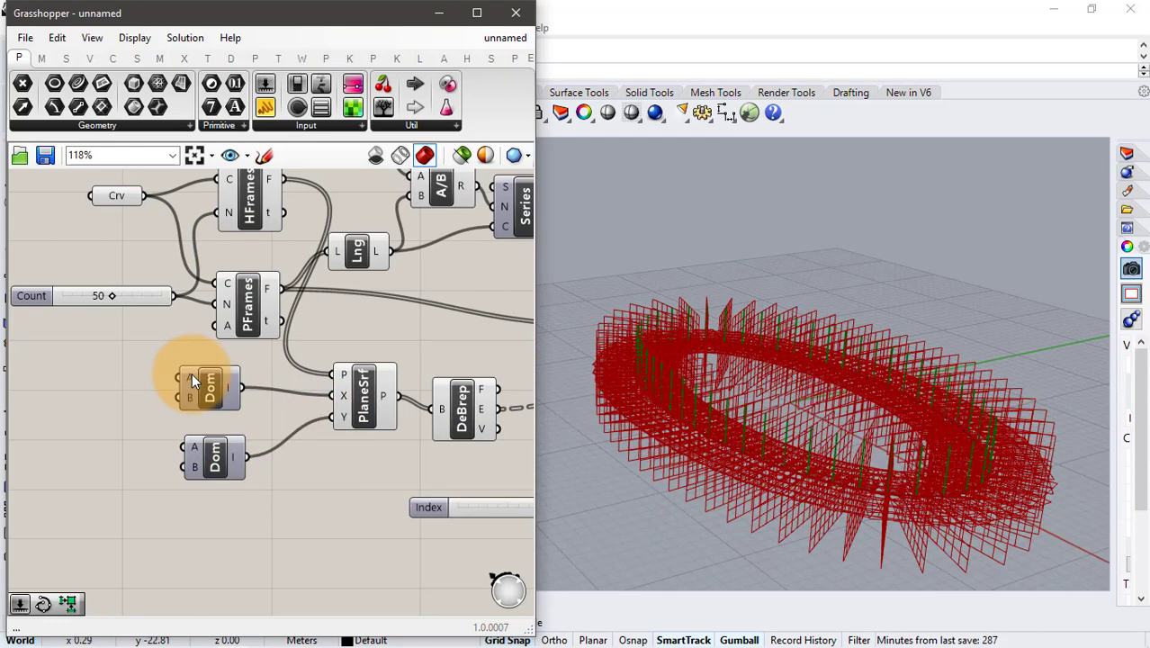
# - Set the expression -x on input A of the Construct Domain feeding Plane Surface's X
pyautogui.rightClick(192, 372)
pyautogui.moveTo(282, 491)
pyautogui.click(432, 511)
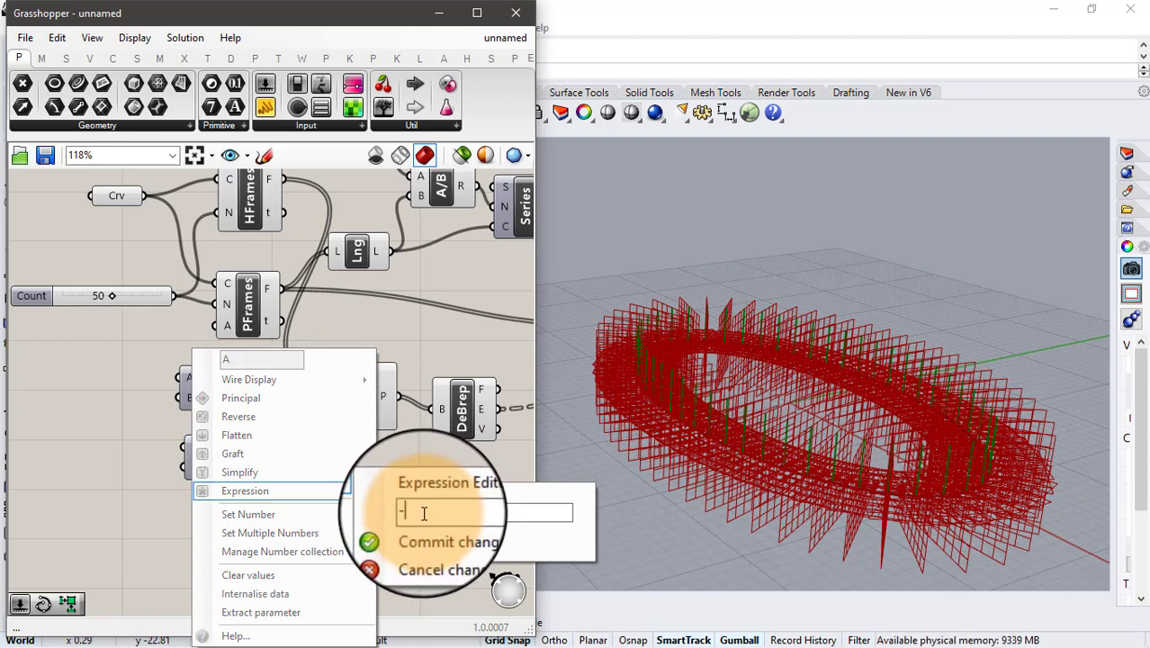
pyautogui.write('-x')
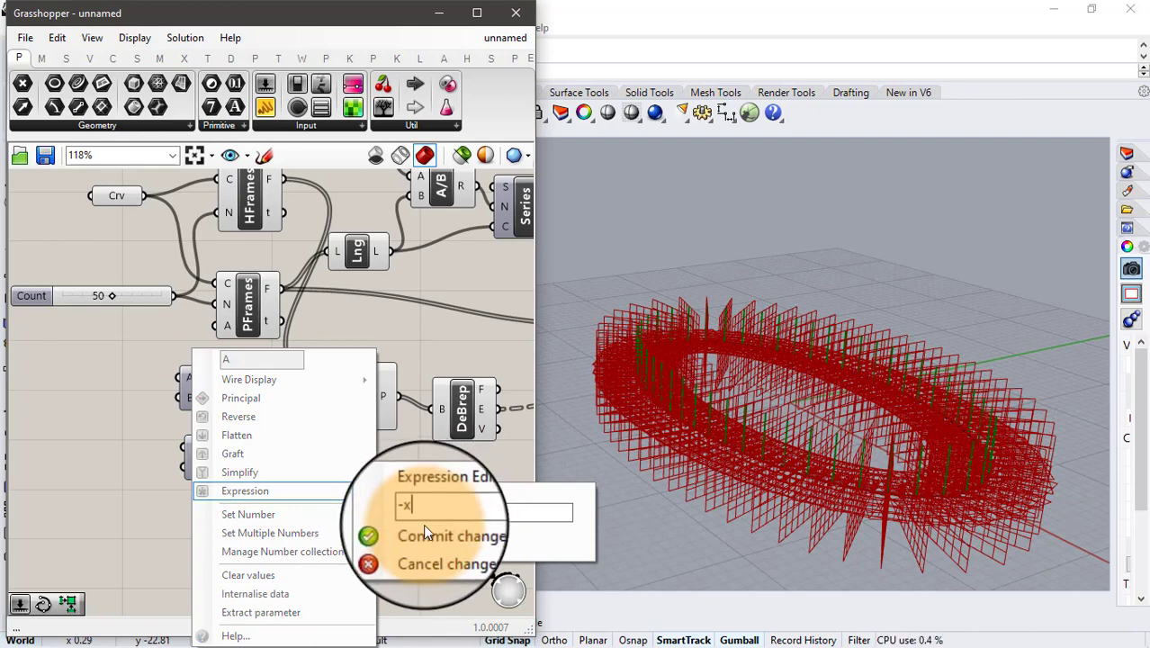
pyautogui.click(424, 527)
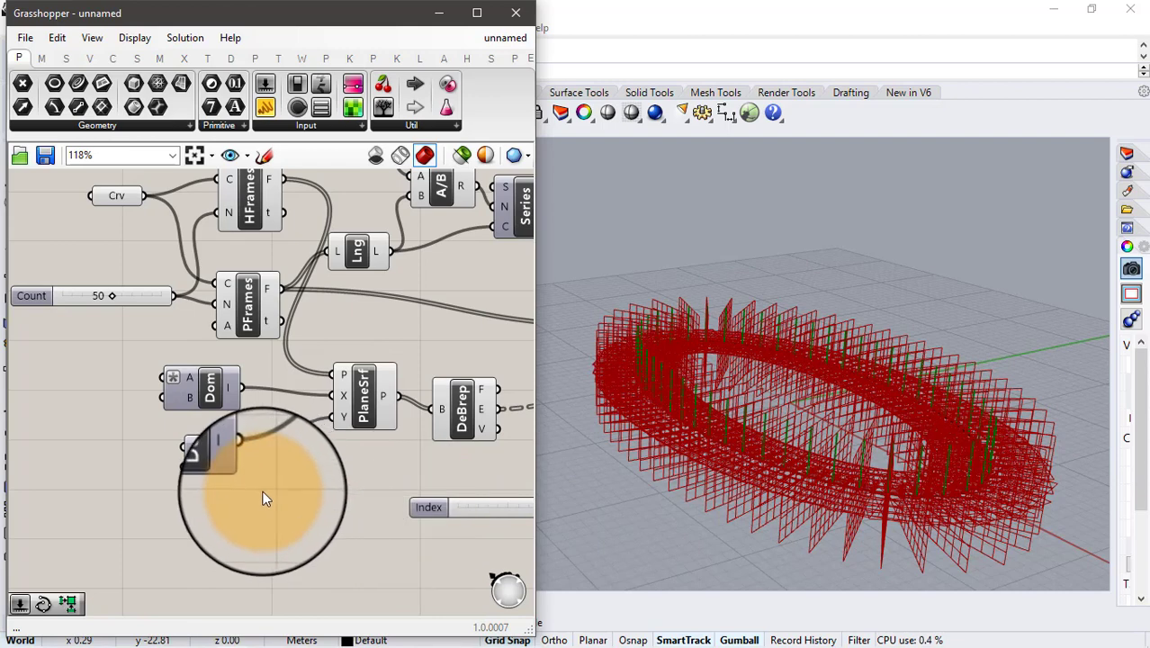
# - Set the expression -x on input A of the Construct Domain feeding Plane Surface's Y
pyautogui.rightClick(196, 447)
pyautogui.moveTo(342, 490)
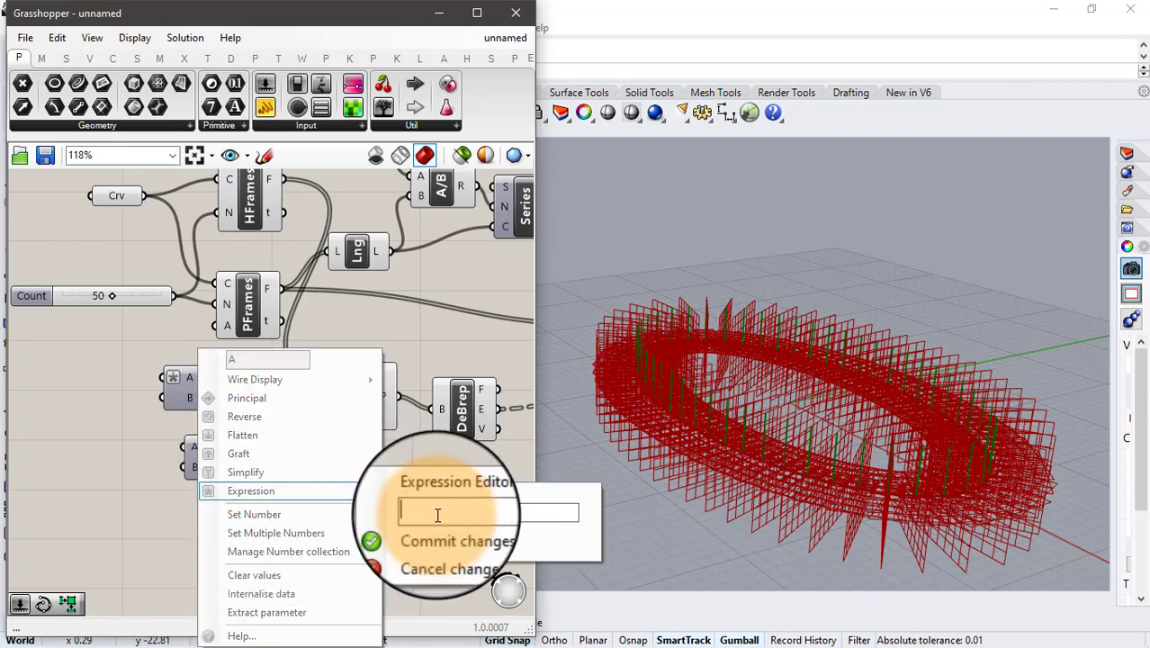
pyautogui.write('-')
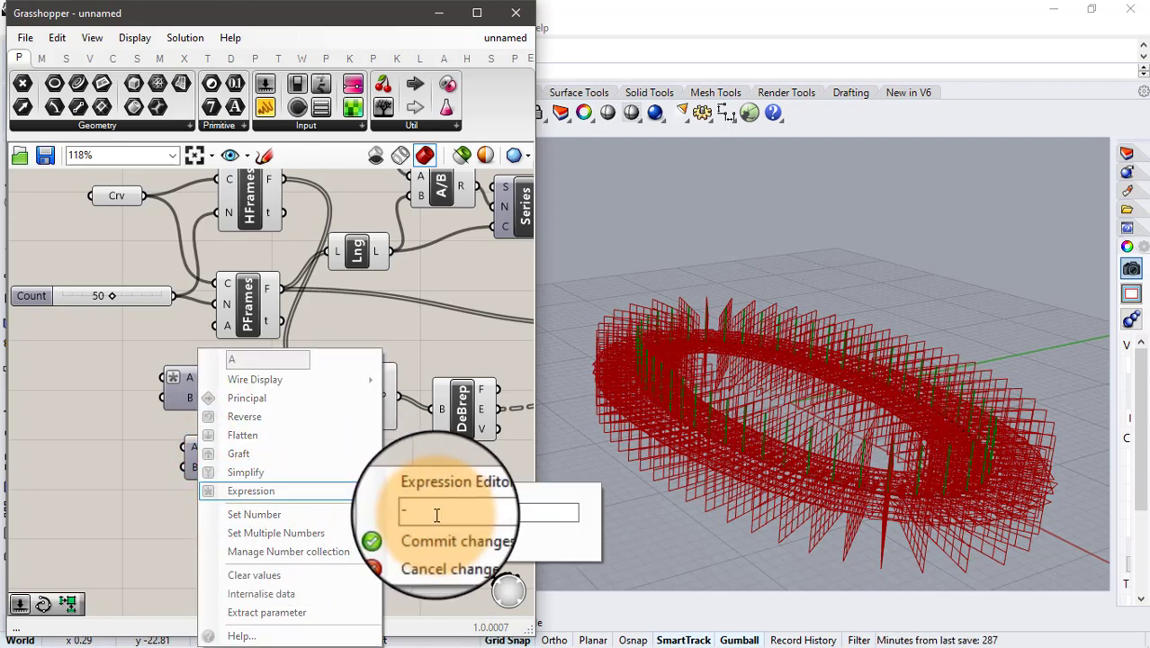
pyautogui.write('x')
pyautogui.press('Return')
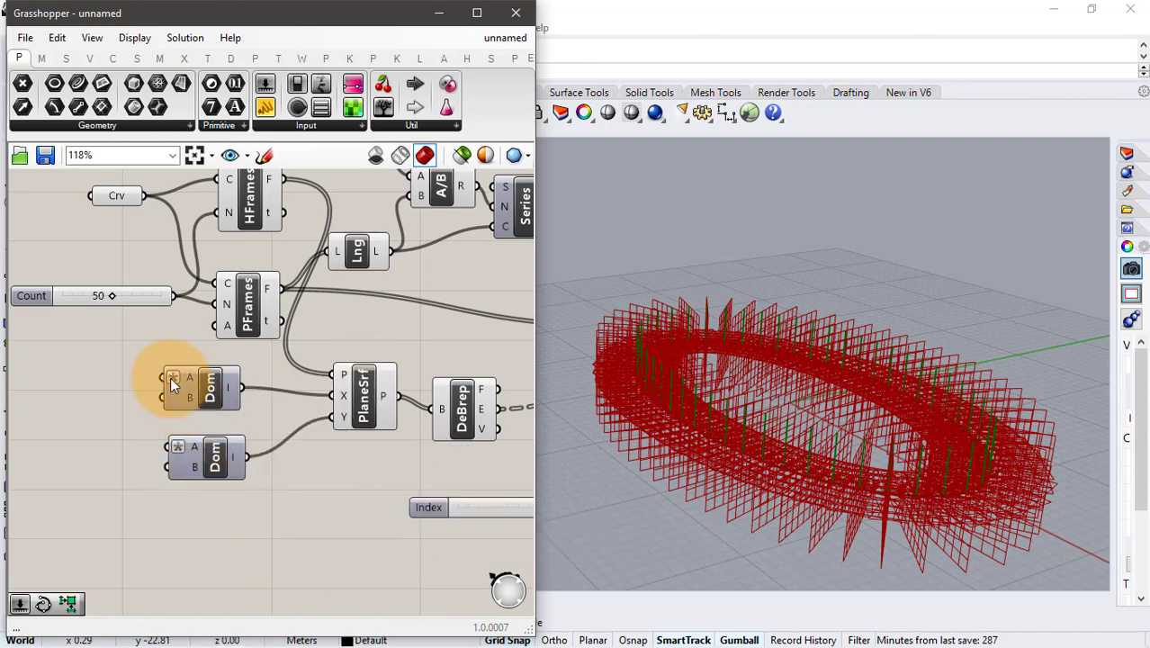
pyautogui.moveTo(179, 444)
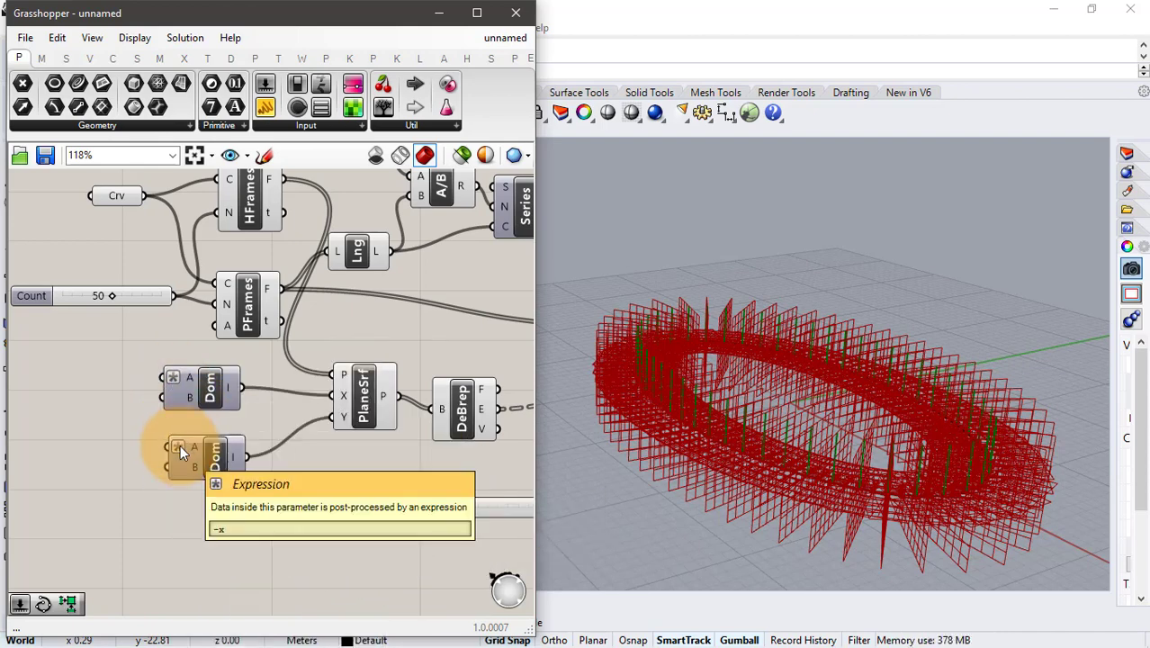
# - Create a number slider of 1 and connect it to both inputs of the X Construct Domain
pyautogui.moveTo(69, 396); pyautogui.dragTo(139, 390, button='right')
pyautogui.doubleClick(105, 386)
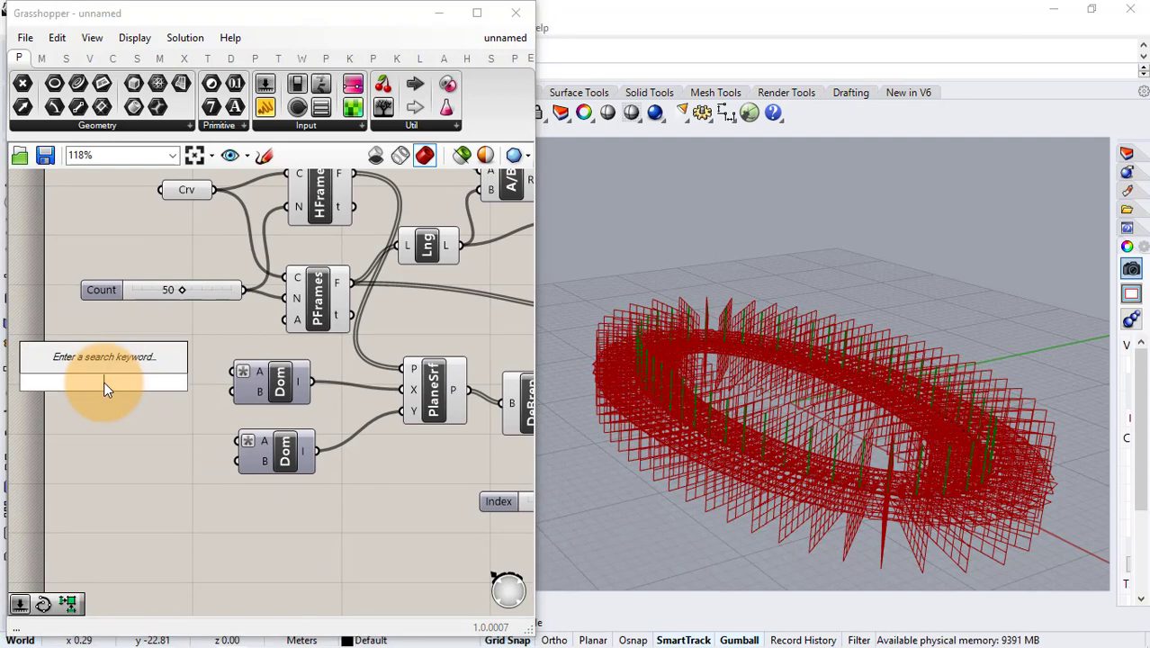
pyautogui.write('1')
pyautogui.press('Return')
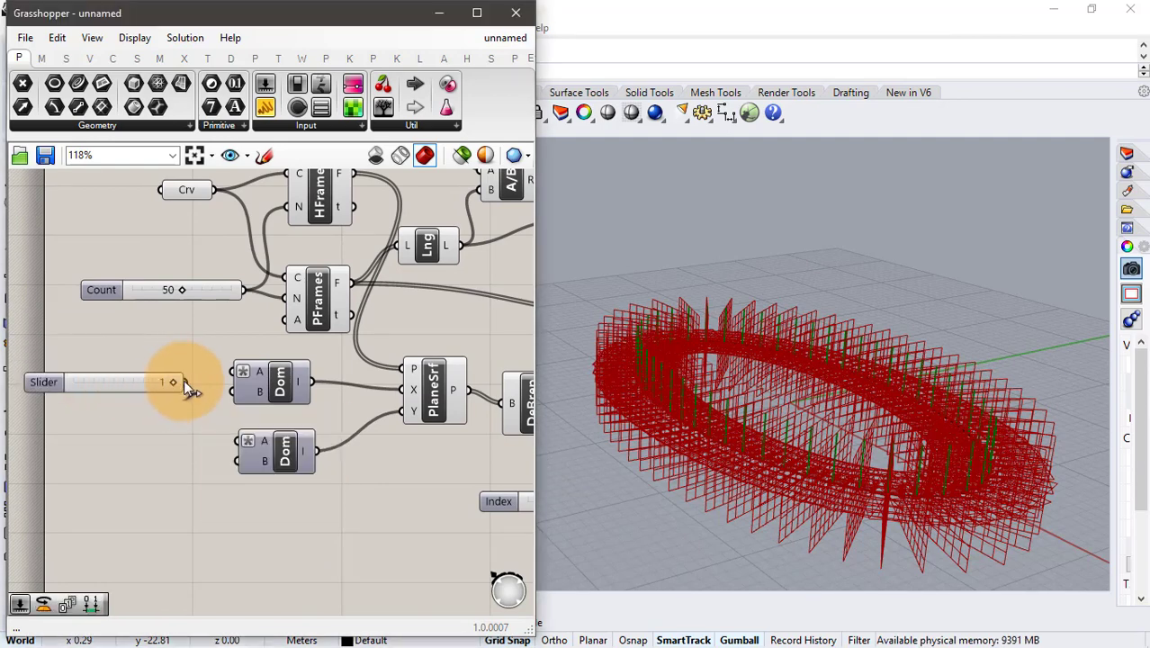
pyautogui.moveTo(184, 383); pyautogui.dragTo(233, 393)
pyautogui.click(159, 384)
# - Create a number slider of 2 and connect it to both inputs of the Y Construct Domain
pyautogui.doubleClick(115, 478)
pyautogui.write('1')
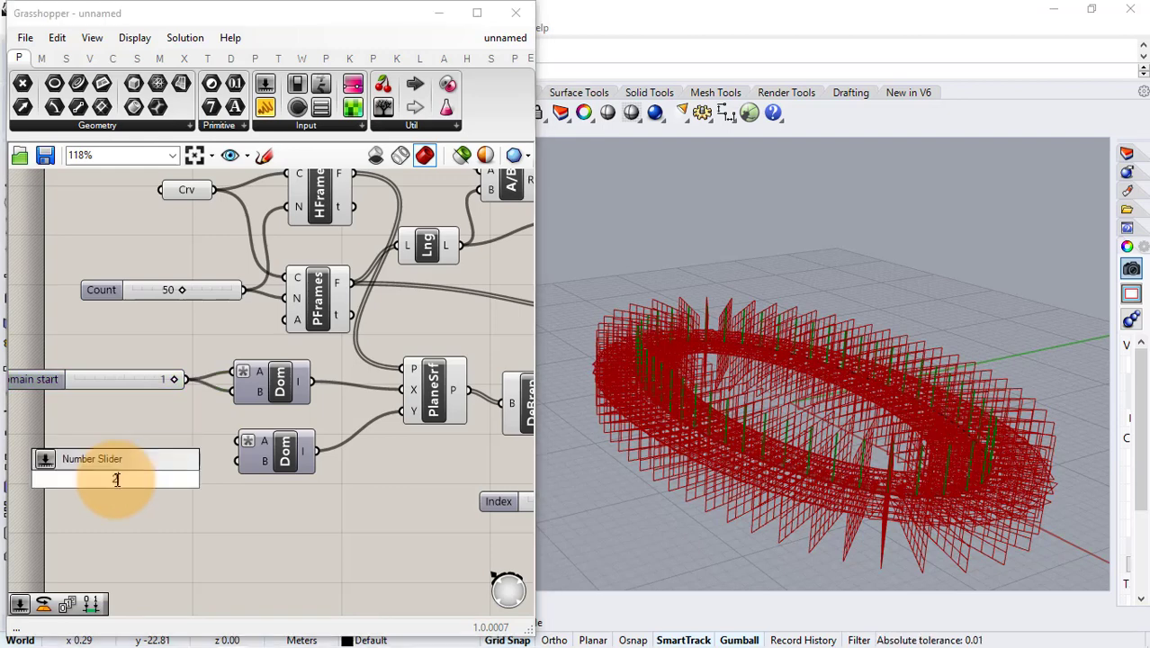
pyautogui.press('Return')
pyautogui.moveTo(186, 478); pyautogui.dragTo(176, 446)
pyautogui.click(205, 493)
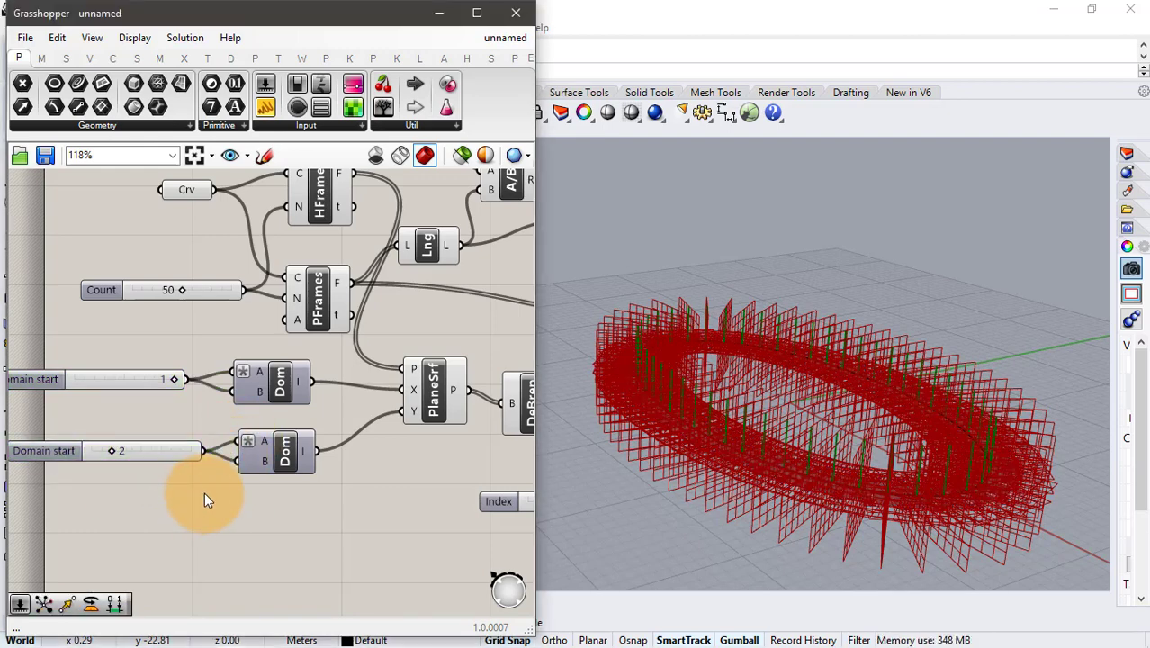
# - Flatten List Item's output and connect it to Rotate's geometry input
pyautogui.click(422, 411)
pyautogui.moveTo(422, 411); pyautogui.dragTo(216, 381, button='right')
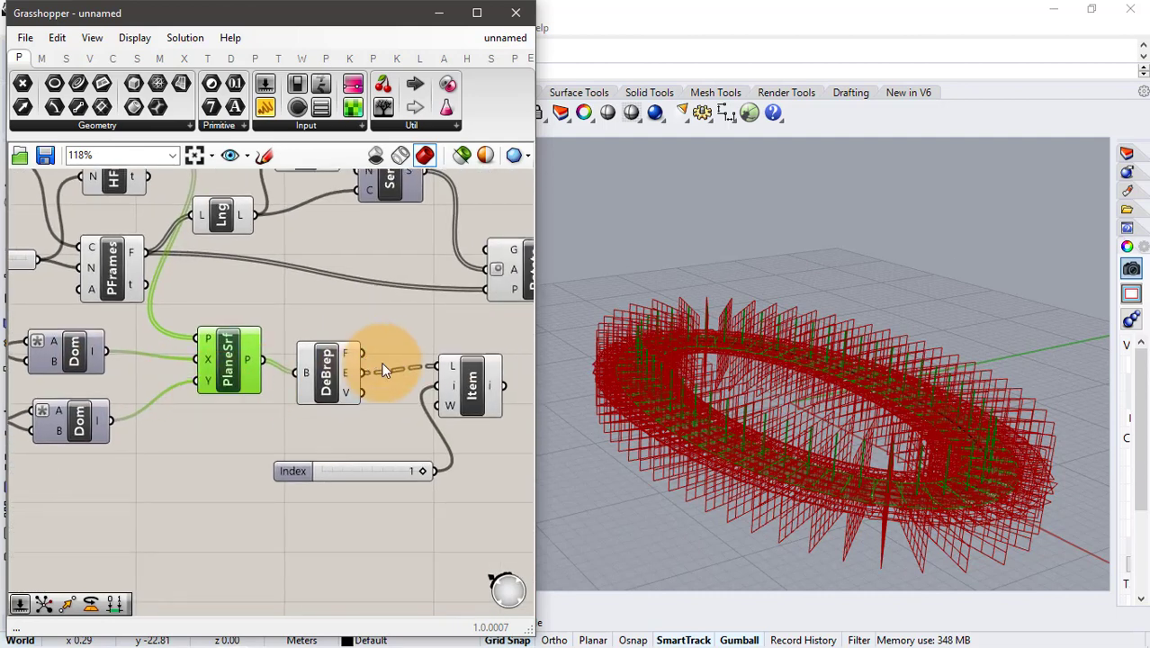
pyautogui.moveTo(486, 369); pyautogui.dragTo(380, 398, button='right')
pyautogui.rightClick(387, 413)
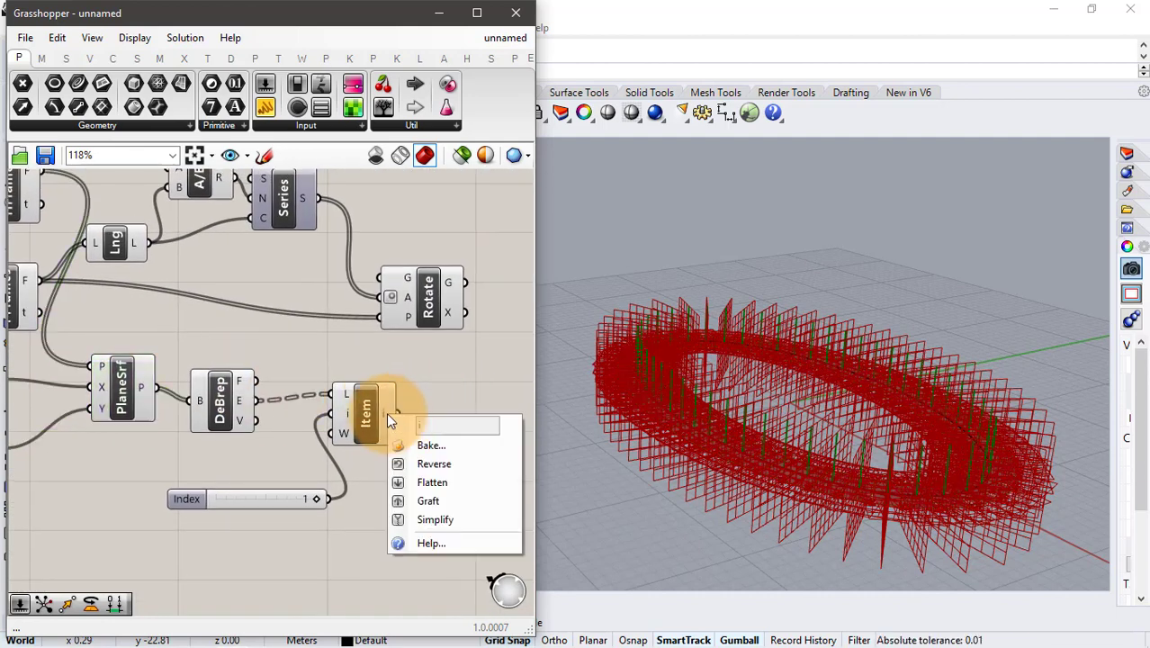
pyautogui.click(418, 481)
pyautogui.moveTo(412, 413); pyautogui.dragTo(472, 288)
pyautogui.click(475, 380)
pyautogui.scroll(-3, 462, 367)
pyautogui.click(463, 304)
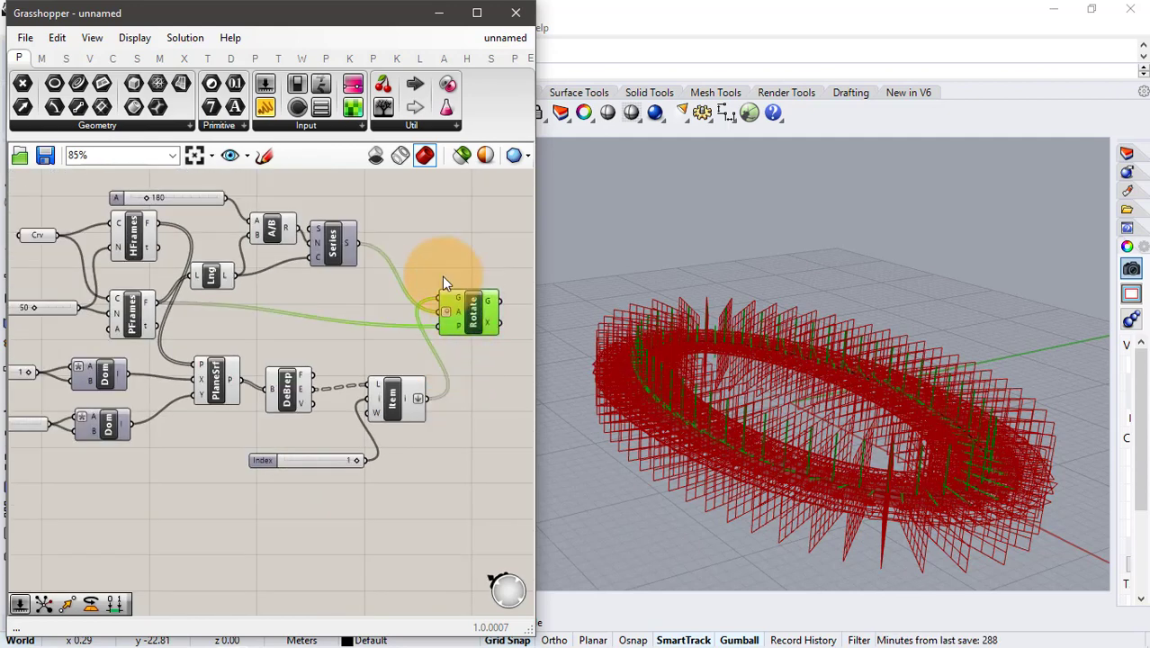
# - Turn off the preview of every component except Rotate
pyautogui.scroll(-1, 427, 234)
pyautogui.moveTo(395, 185); pyautogui.dragTo(36, 477)
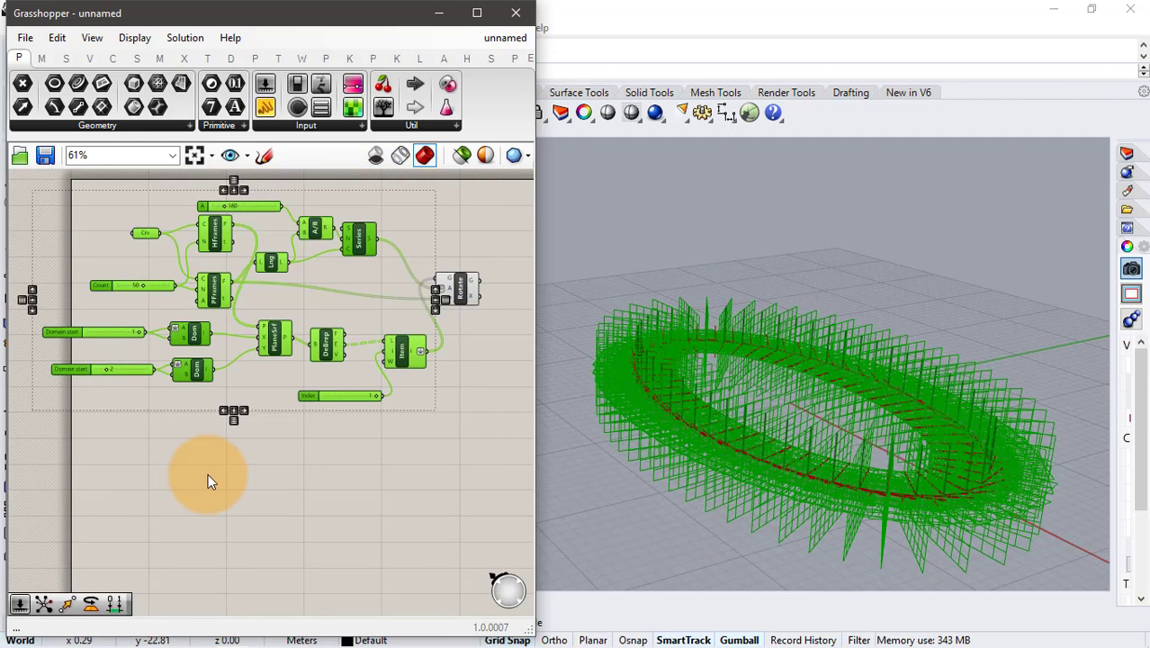
pyautogui.middleClick(208, 474)
pyautogui.click(257, 422)
pyautogui.click(343, 457)
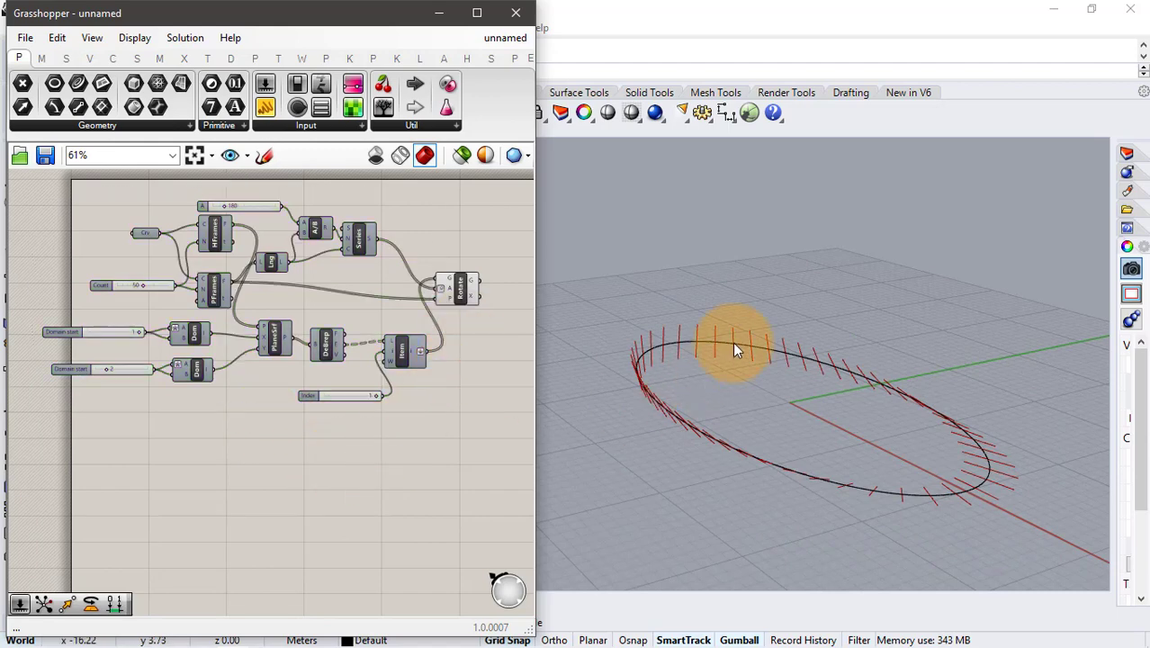
# - Set the frame Count slider to 50
pyautogui.scroll(2, 869, 434)
pyautogui.moveTo(869, 435); pyautogui.dragTo(898, 446, button='right')
pyautogui.scroll(4, 117, 288)
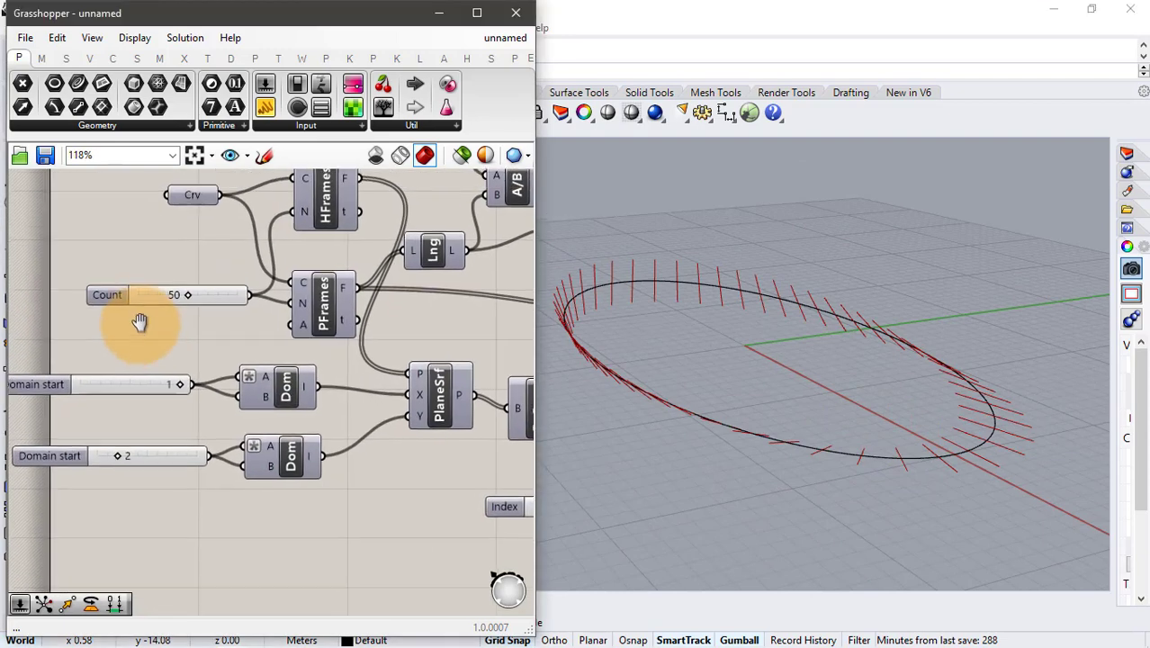
pyautogui.moveTo(193, 303)
pyautogui.mouseDown()
pyautogui.moveTo(163, 304)
pyautogui.moveTo(224, 303)
pyautogui.moveTo(211, 307)
pyautogui.mouseUp()
pyautogui.doubleClick(194, 297)
pyautogui.write('50')
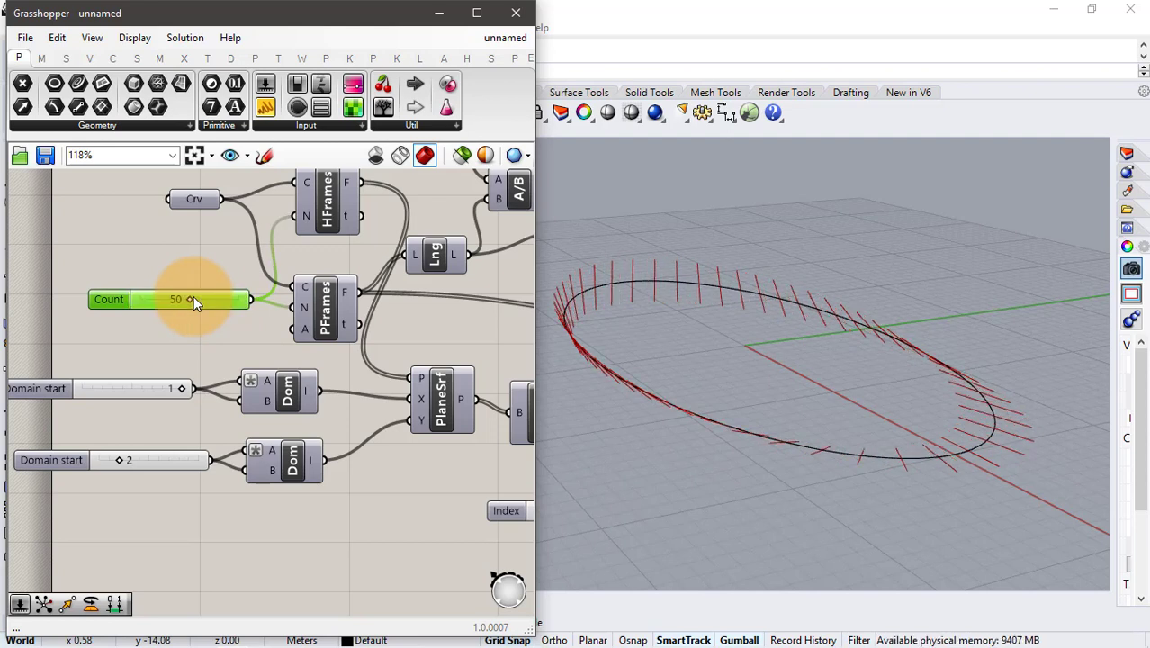
pyautogui.press('Return')
# - Replace the integer slider of the X Construct Domain with a decimal slider of 1.00 connected to both its inputs
pyautogui.doubleClick(103, 367)
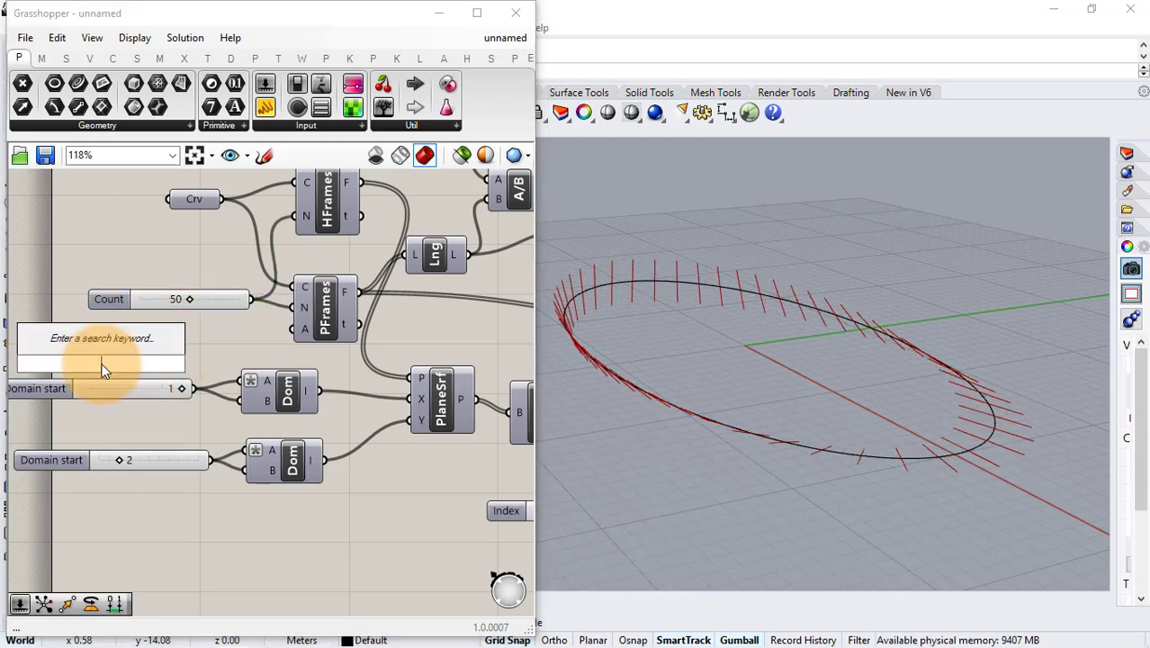
pyautogui.write('1')
pyautogui.press('Return')
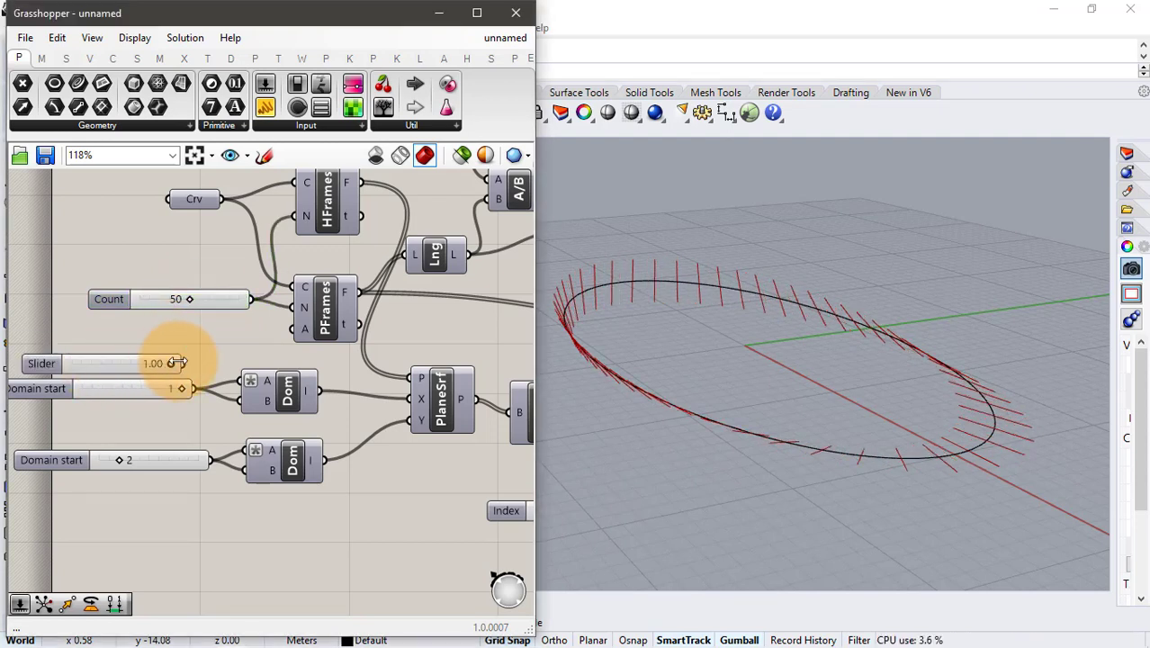
pyautogui.moveTo(183, 362); pyautogui.dragTo(238, 380)
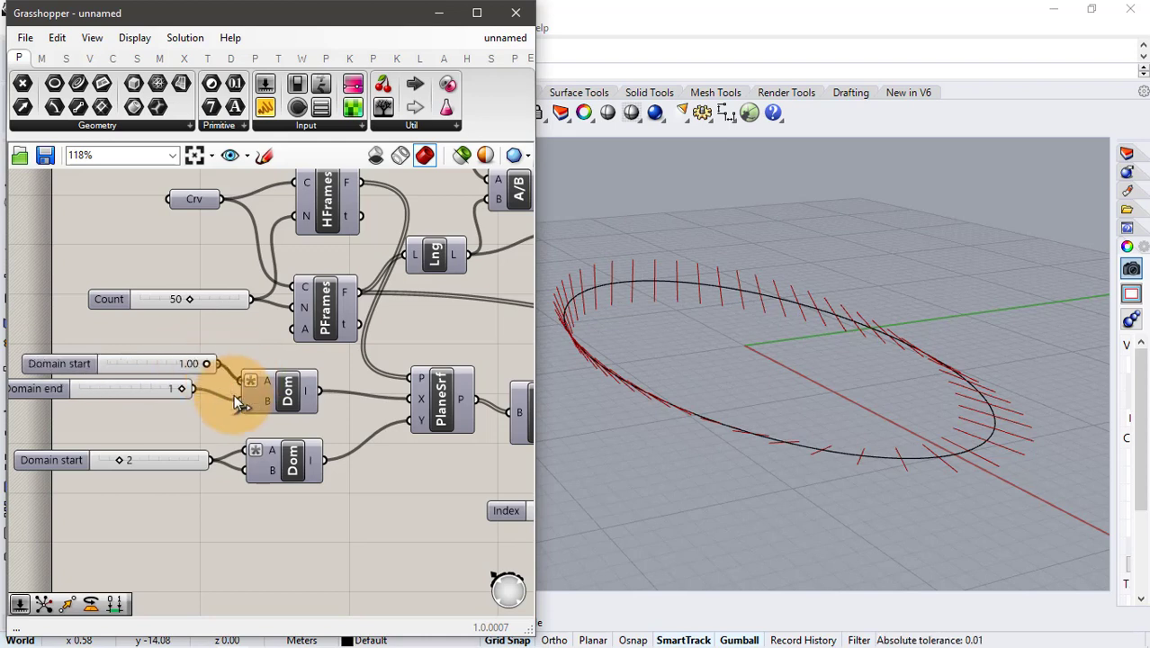
pyautogui.click(151, 389)
pyautogui.press('Delete')
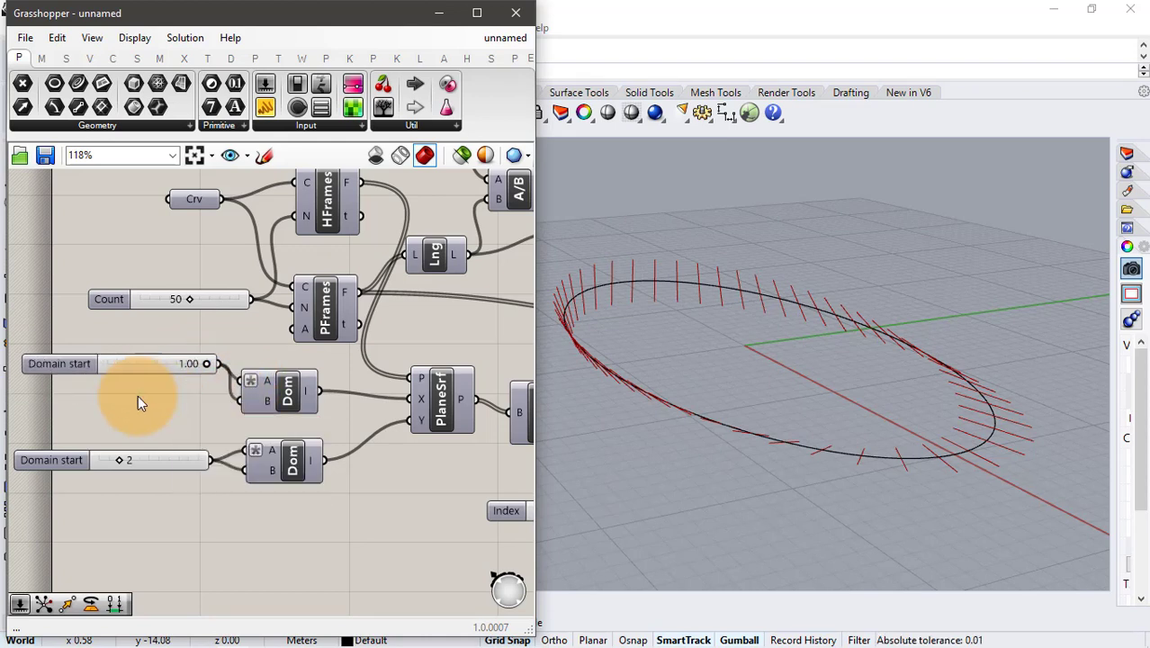
# - Replace the integer slider of the Y Construct Domain with a decimal slider of 2.00 connected to both its inputs
pyautogui.doubleClick(97, 438)
pyautogui.write('2.00')
pyautogui.press('Return')
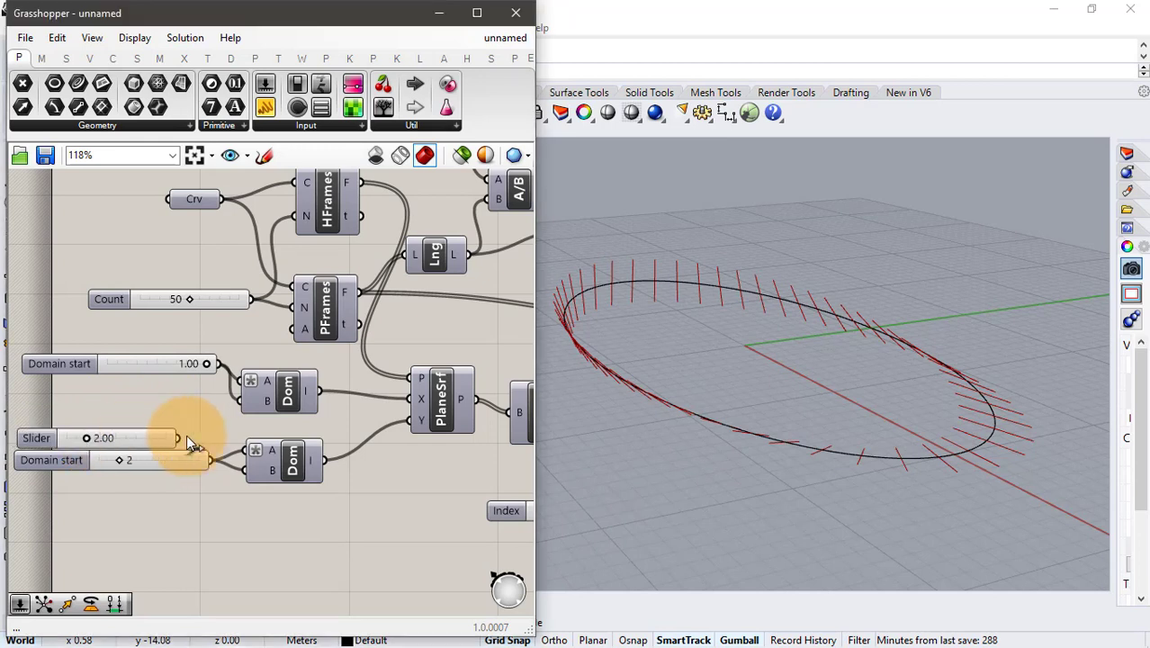
pyautogui.moveTo(178, 438); pyautogui.dragTo(247, 450)
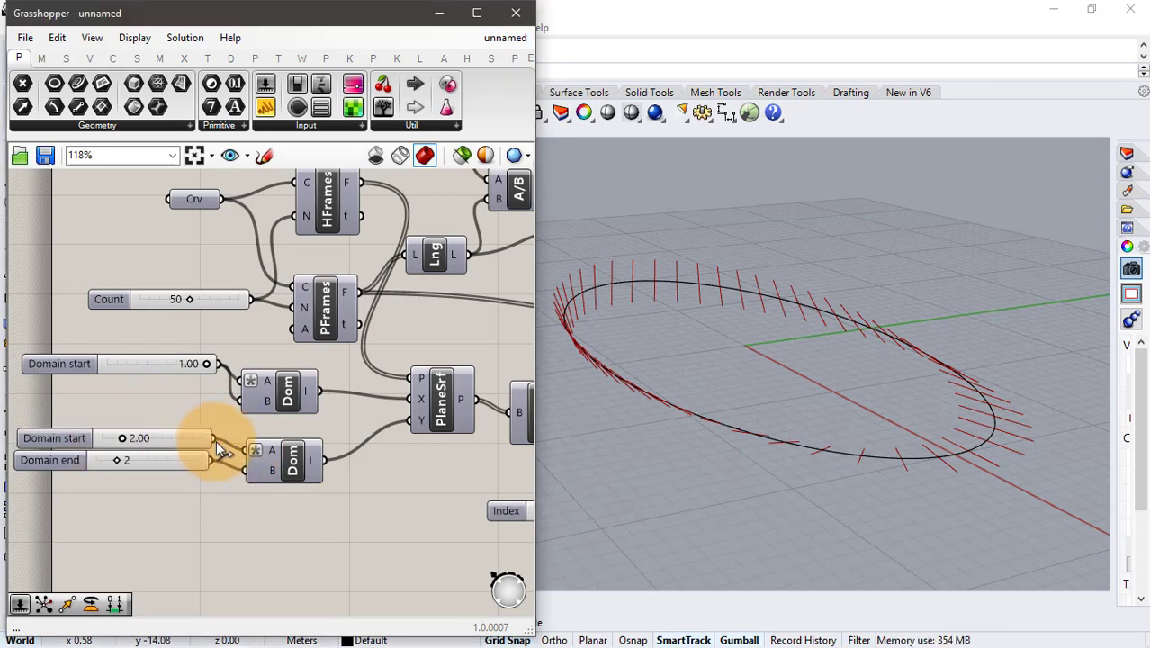
pyautogui.click(176, 460)
pyautogui.press('Delete')
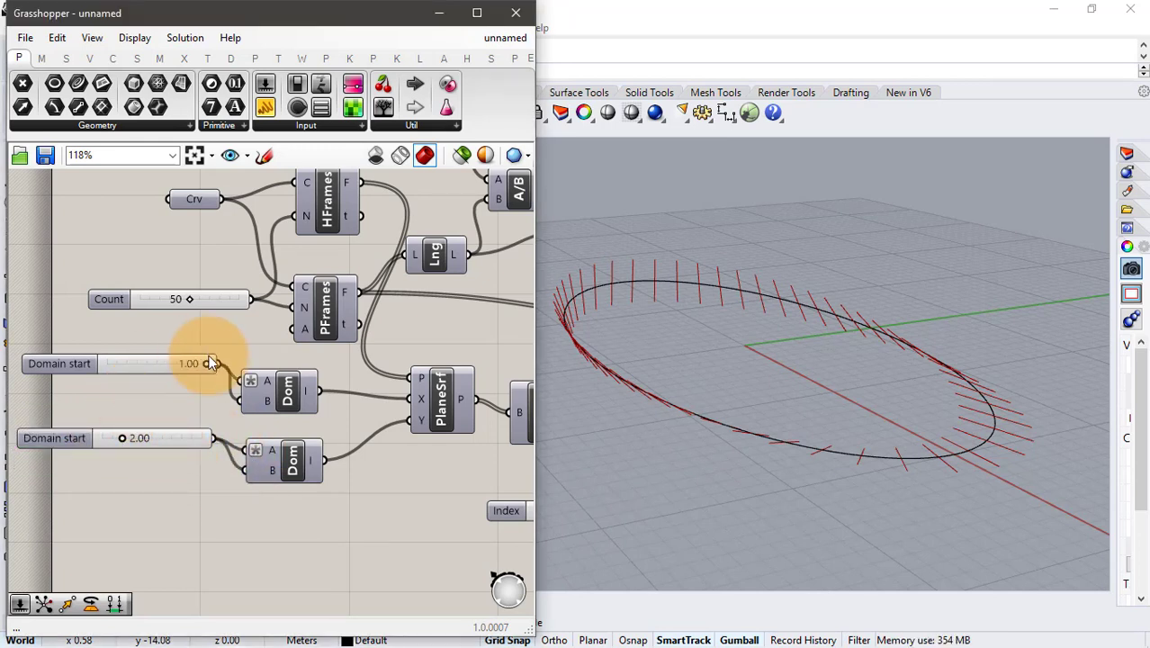
# - Try other values on the X and Y domain sliders, then set the Y domain slider back to 2
pyautogui.moveTo(209, 363); pyautogui.dragTo(184, 375)
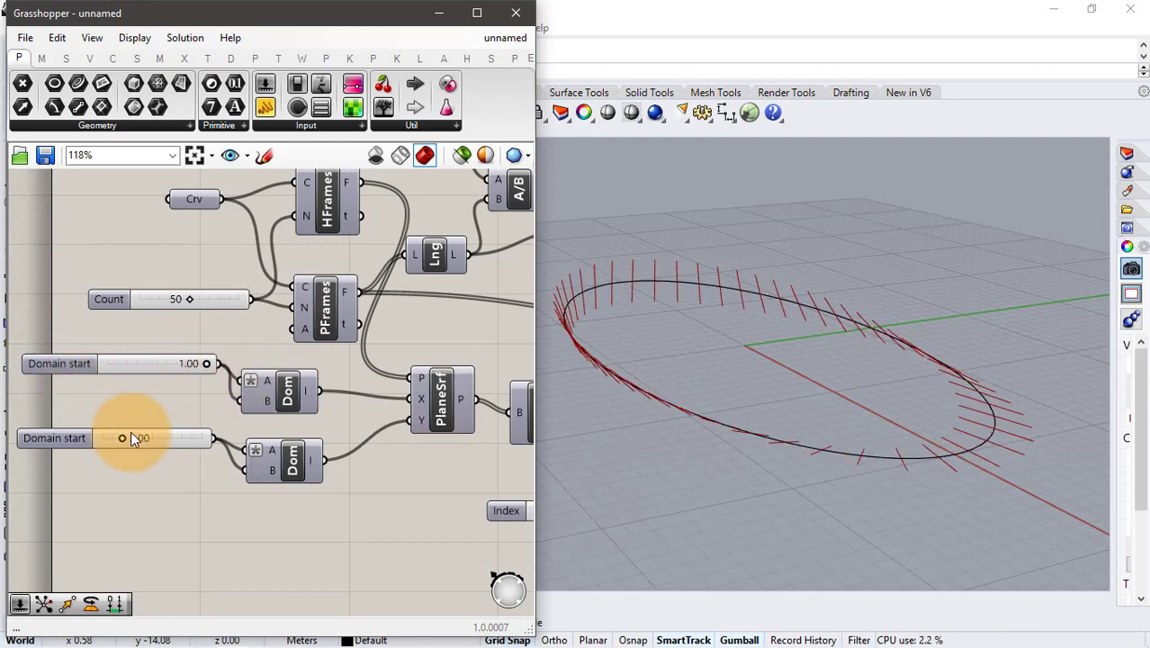
pyautogui.moveTo(130, 432)
pyautogui.mouseDown()
pyautogui.moveTo(107, 437)
pyautogui.moveTo(164, 440)
pyautogui.moveTo(145, 442)
pyautogui.mouseUp()
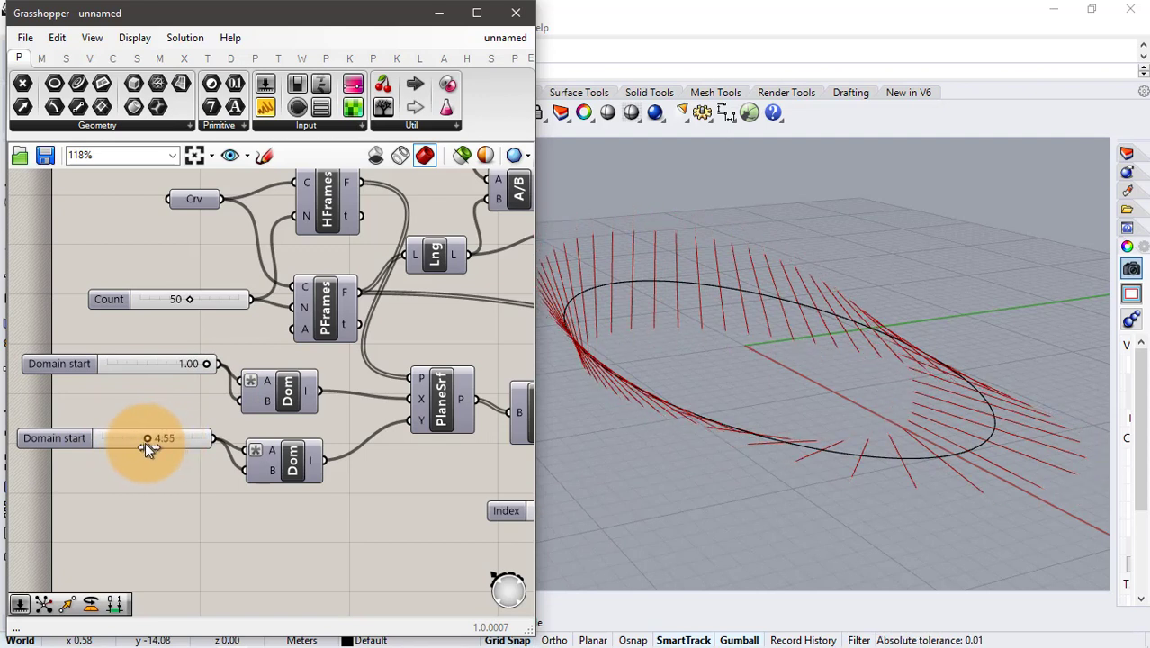
pyautogui.doubleClick(165, 436)
pyautogui.write('2')
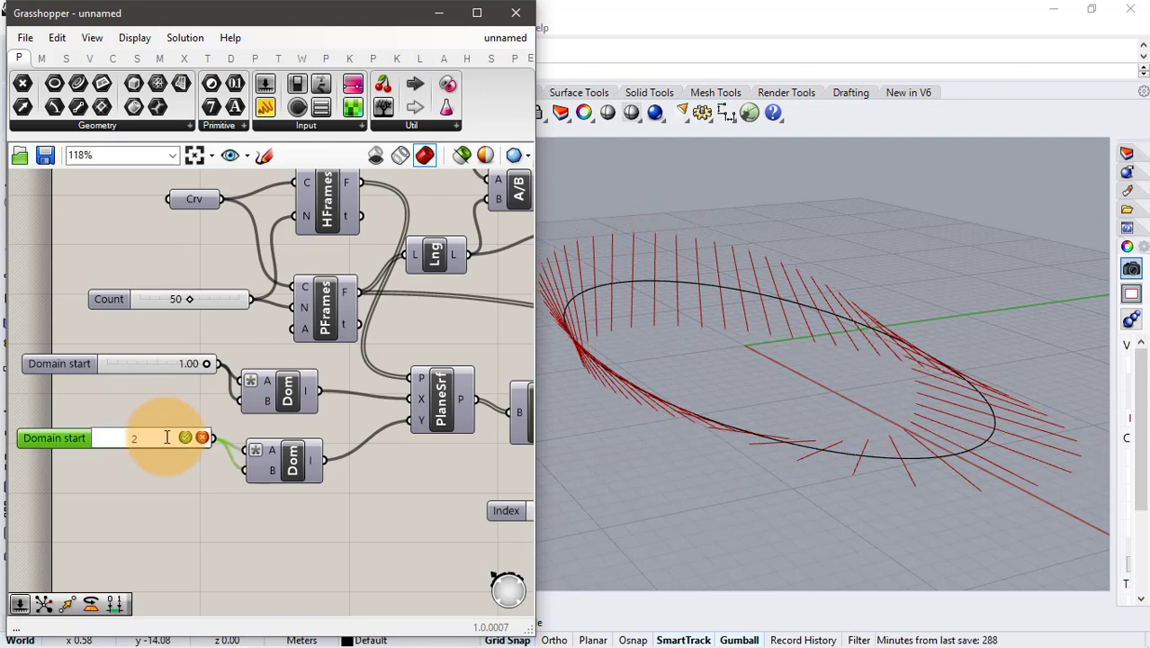
pyautogui.press('Return')
pyautogui.click(167, 443)
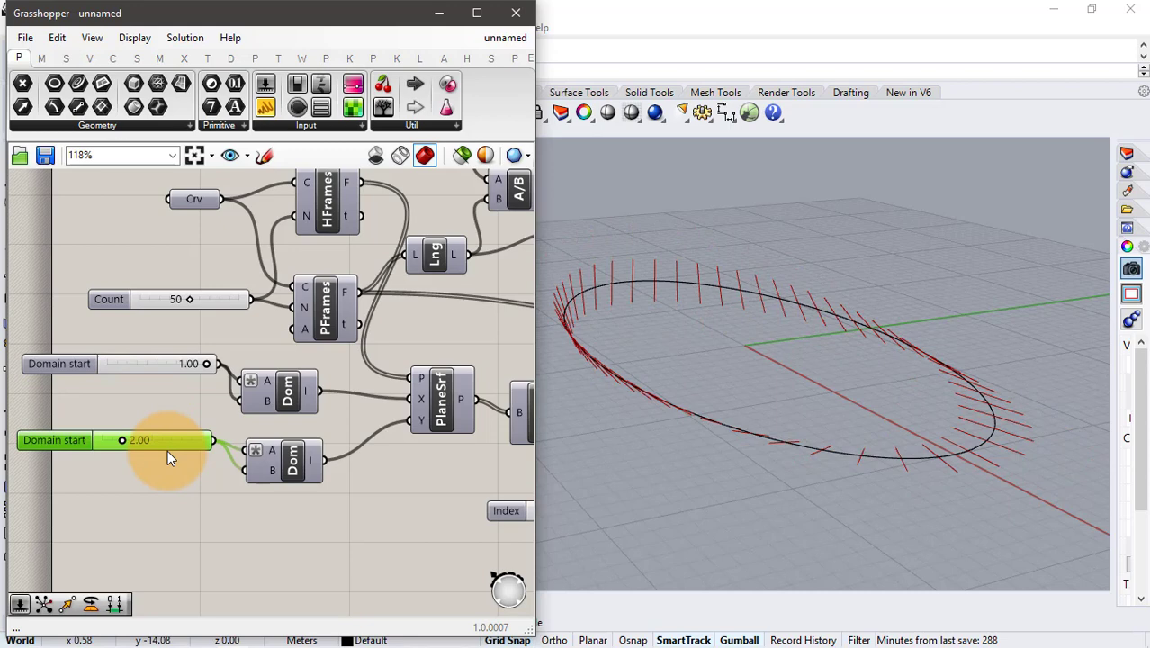
pyautogui.click(166, 401)
# - Add a List Item component beside Rotate and connect Rotate's geometry output to its list input
pyautogui.scroll(-3, 165, 400)
pyautogui.moveTo(288, 382); pyautogui.dragTo(145, 363, button='right')
pyautogui.scroll(3, 395, 311)
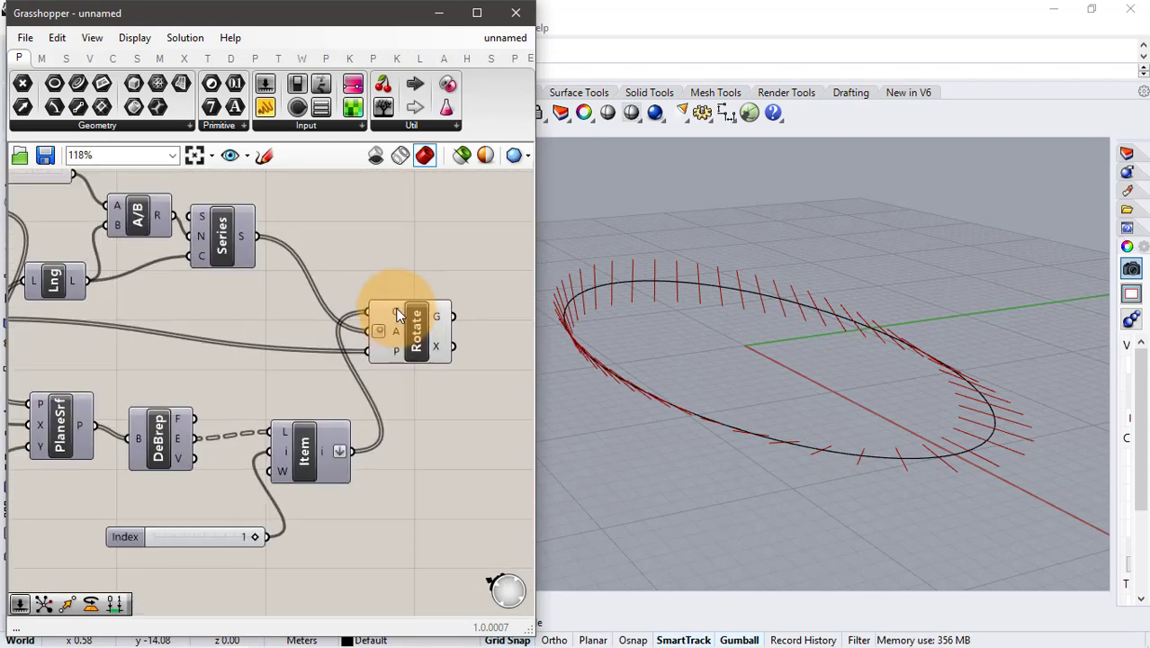
pyautogui.moveTo(429, 368); pyautogui.dragTo(259, 372, button='right')
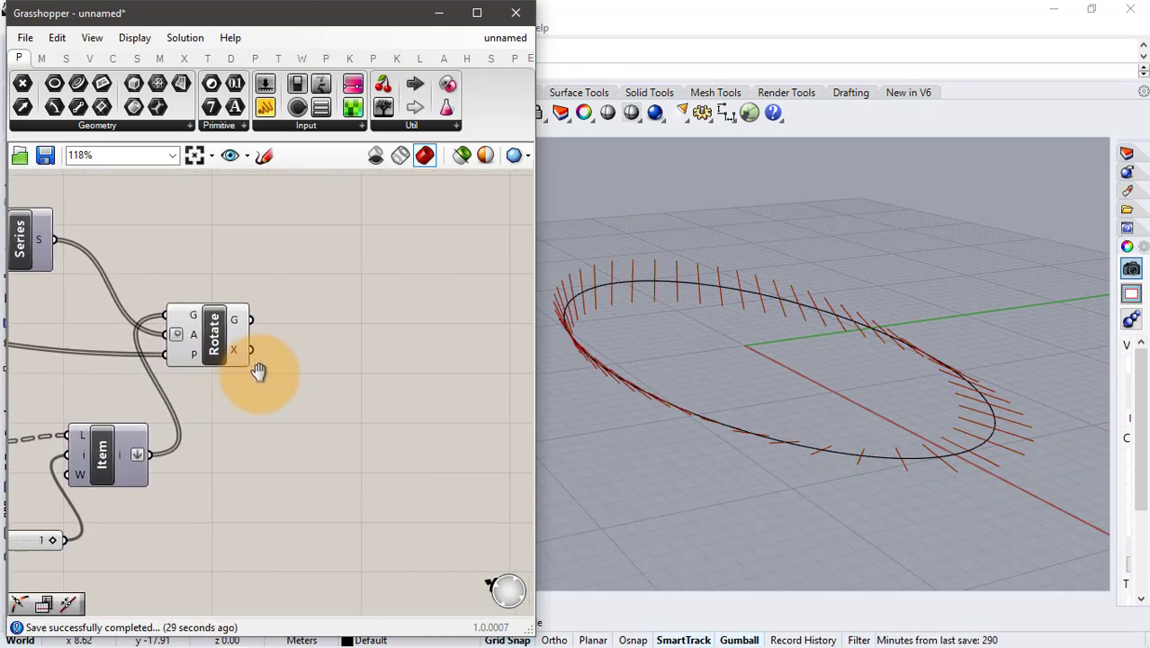
pyautogui.doubleClick(313, 268)
pyautogui.write('lis')
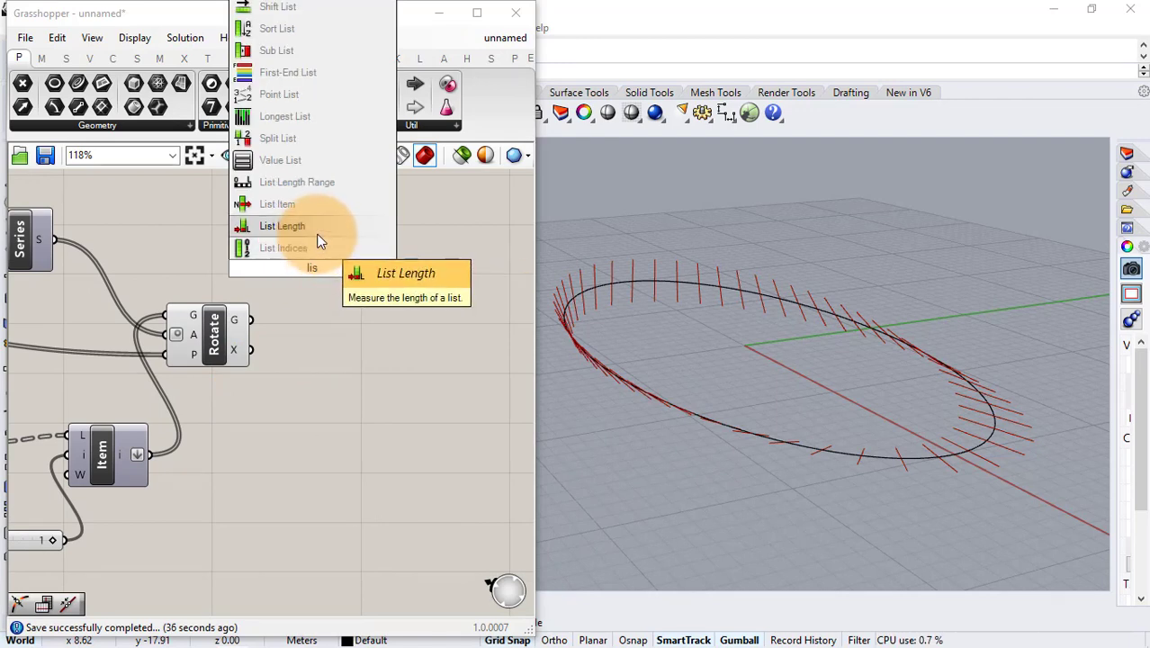
pyautogui.click(324, 203)
pyautogui.moveTo(255, 317); pyautogui.dragTo(320, 269)
pyautogui.click(408, 275)
# - Add a Flip Curve component and connect the new List Item's output to its curve input
pyautogui.doubleClick(406, 271)
pyautogui.write('flip')
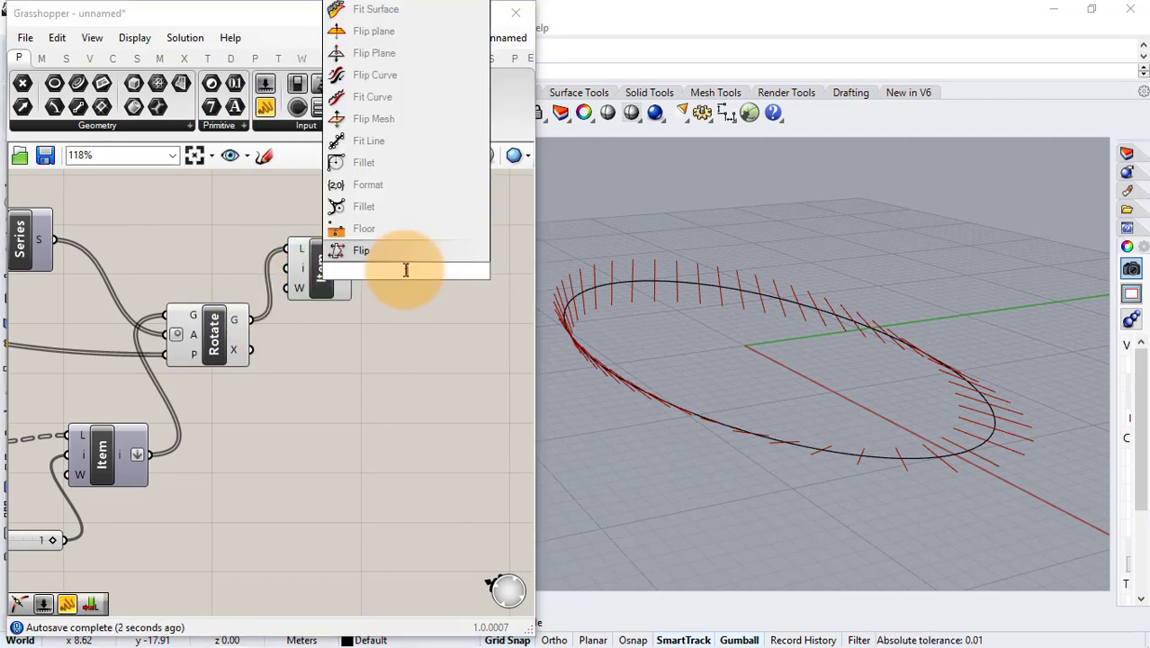
pyautogui.click(411, 234)
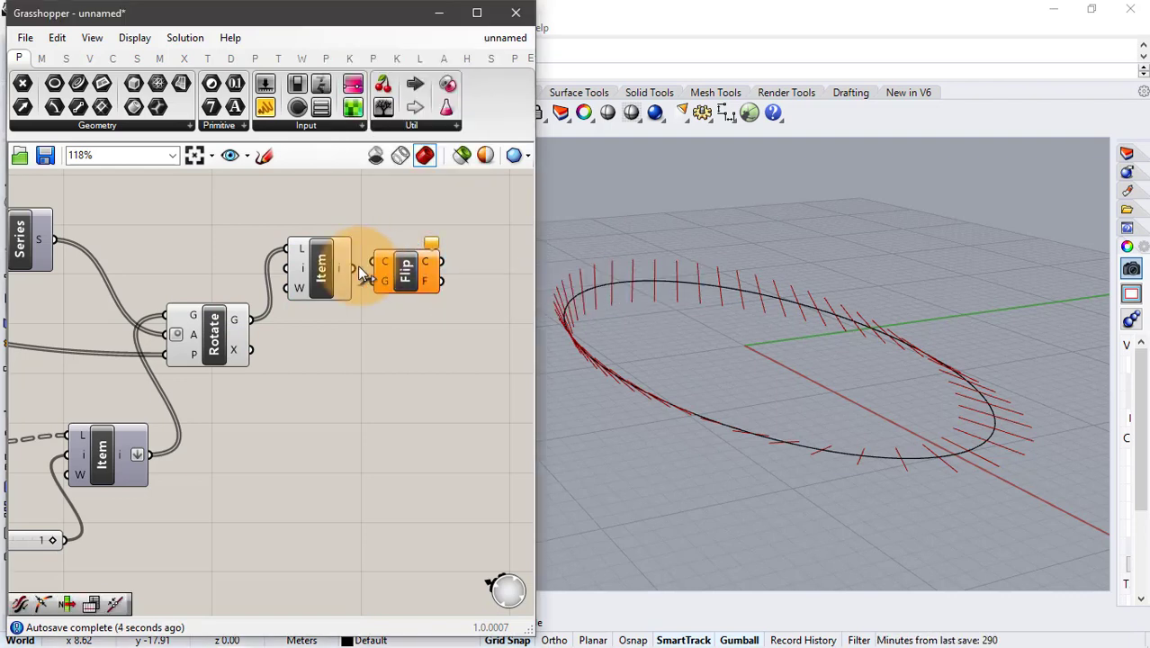
pyautogui.moveTo(353, 267); pyautogui.dragTo(388, 267)
pyautogui.click(440, 356)
# - Add a Loft component and connect both Rotate's geometry output and the flipped curve to its curves input
pyautogui.moveTo(441, 355); pyautogui.dragTo(383, 355, button='right')
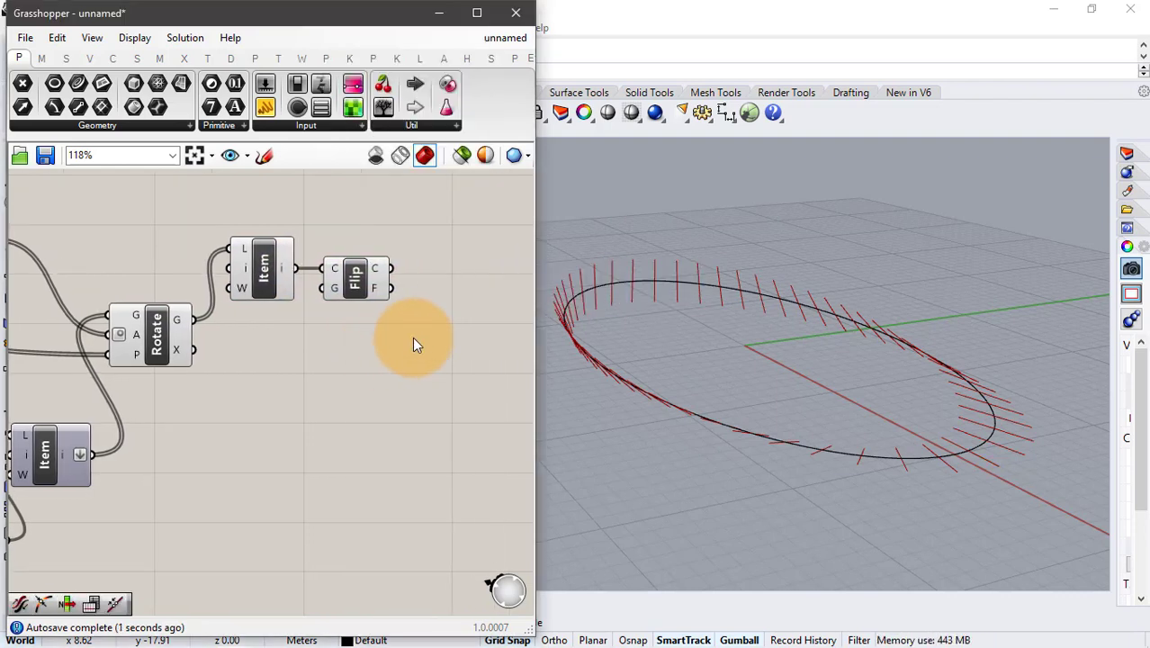
pyautogui.doubleClick(422, 336)
pyautogui.write('lo')
pyautogui.click(442, 298)
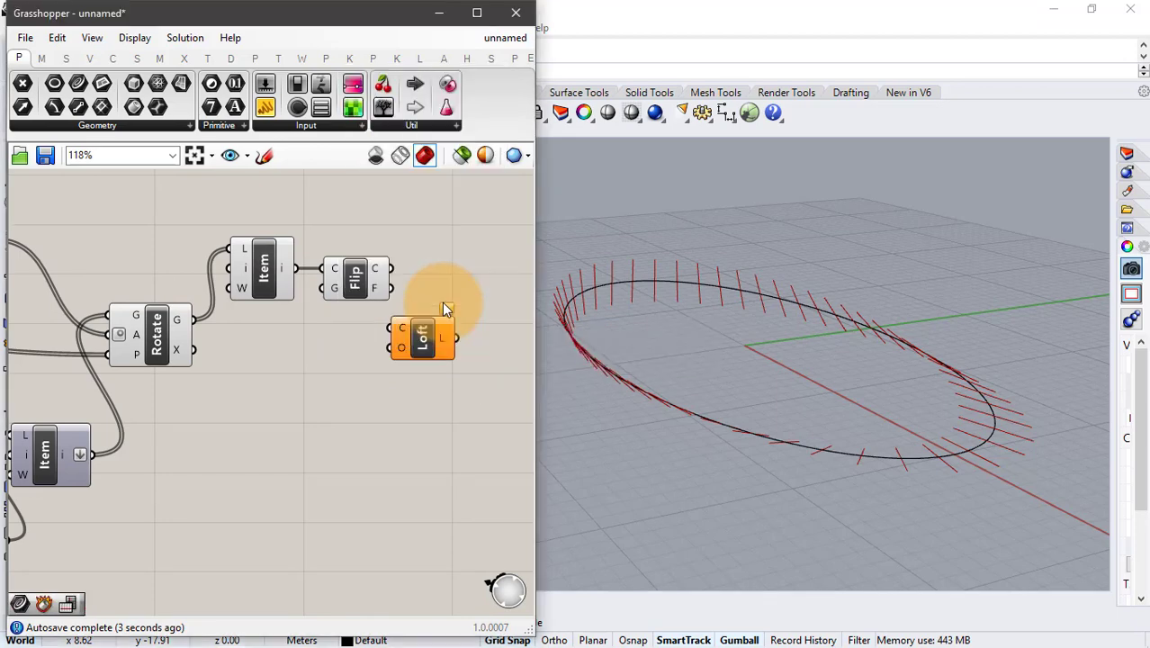
pyautogui.moveTo(198, 331); pyautogui.dragTo(454, 335)
pyautogui.keyDown('shift'); pyautogui.moveTo(392, 268); pyautogui.dragTo(454, 334); pyautogui.keyUp('shift')
pyautogui.click(404, 384)
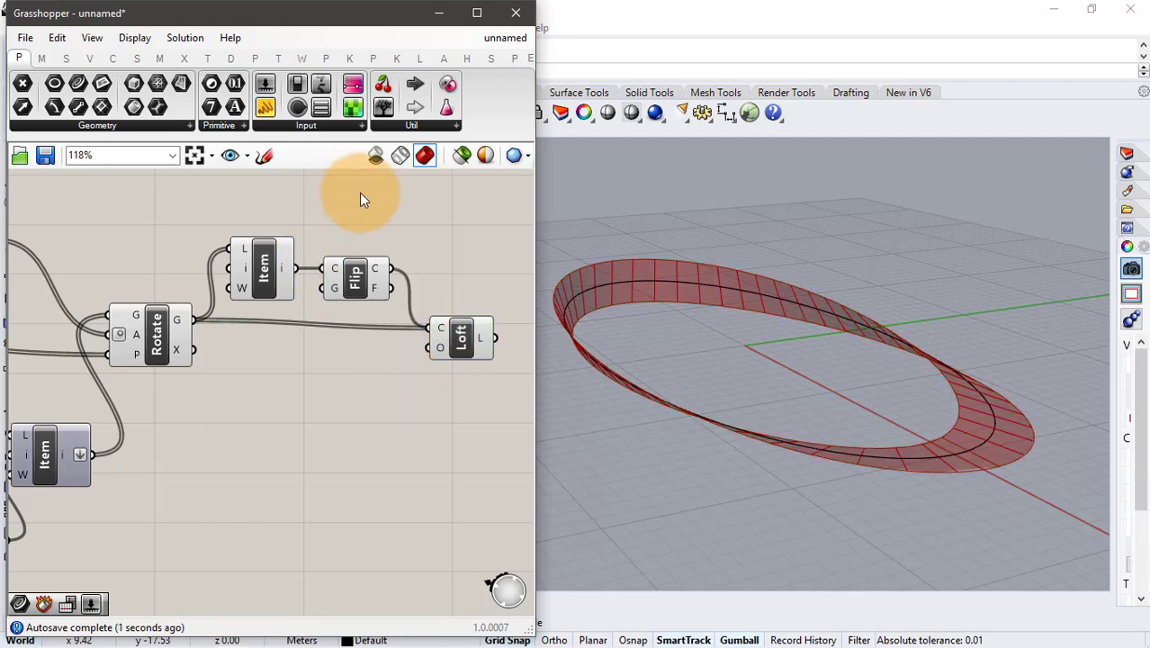
# - Turn off the preview of Rotate, the second List Item and Flip Curve
pyautogui.moveTo(359, 192); pyautogui.dragTo(175, 434)
pyautogui.middleClick(174, 426)
pyautogui.click(230, 374)
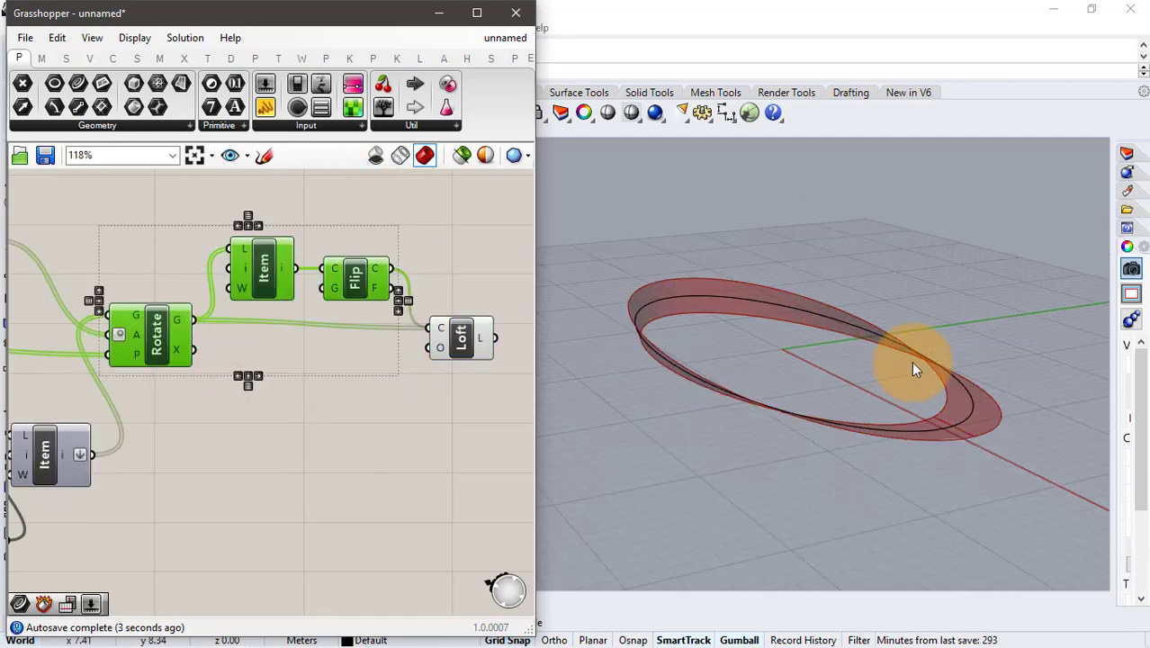
# - Set the preview mesh quality to High Quality and inspect the lofted strip's edge
pyautogui.moveTo(919, 396); pyautogui.dragTo(955, 536, button='right')
pyautogui.scroll(5, 954, 537)
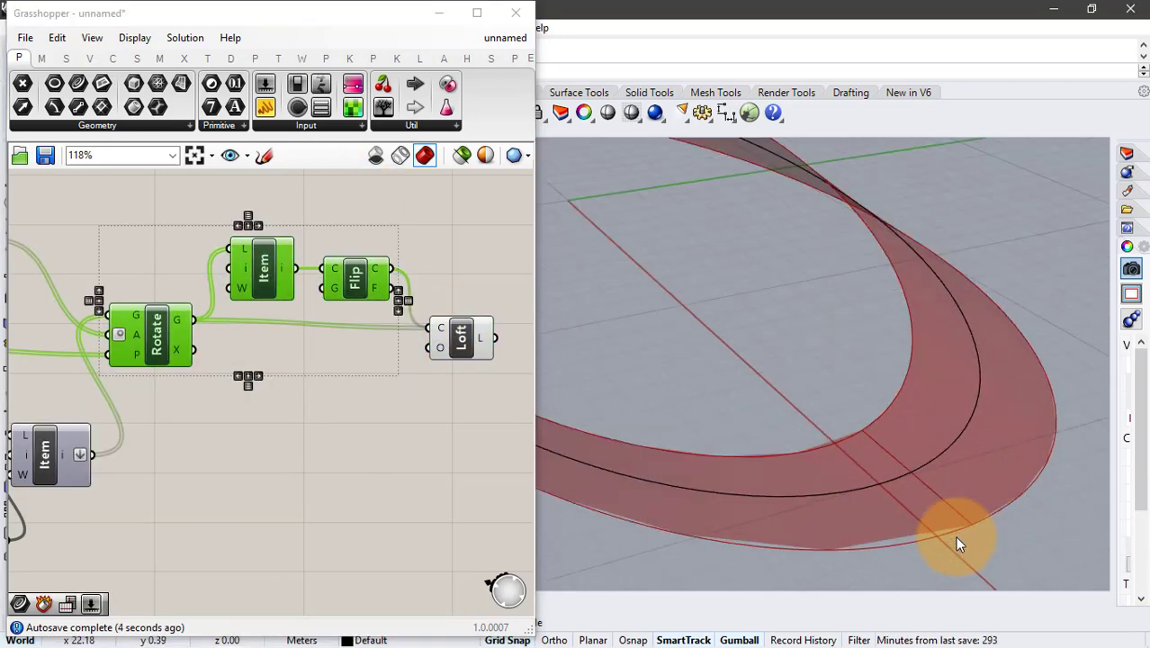
pyautogui.click(527, 159)
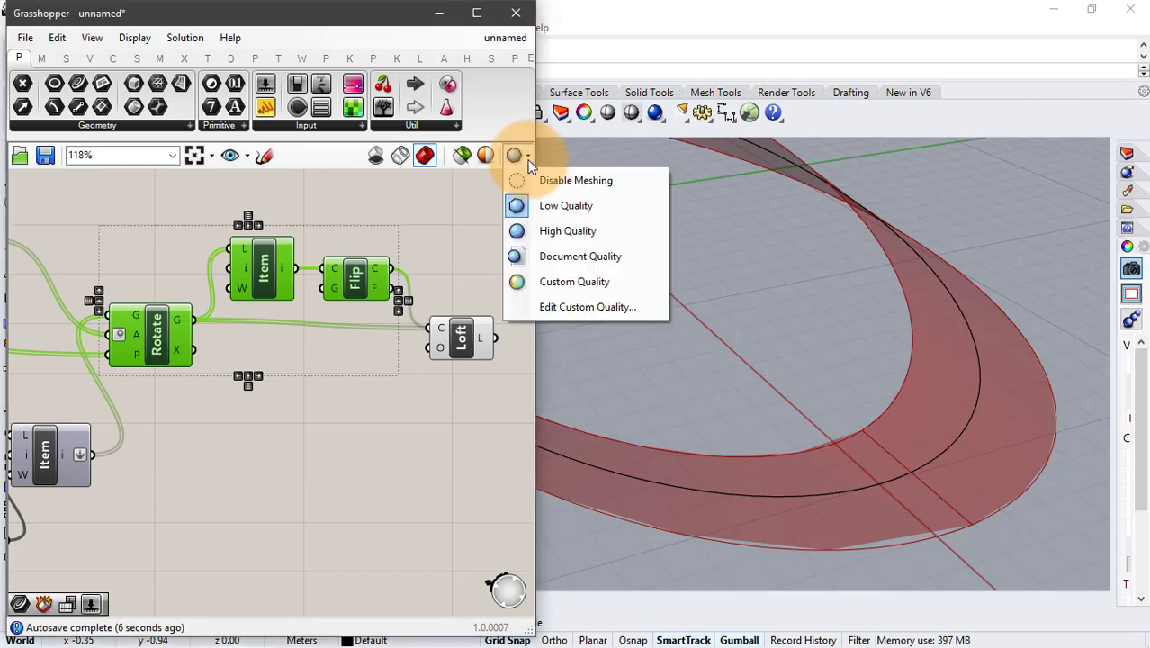
pyautogui.click(568, 232)
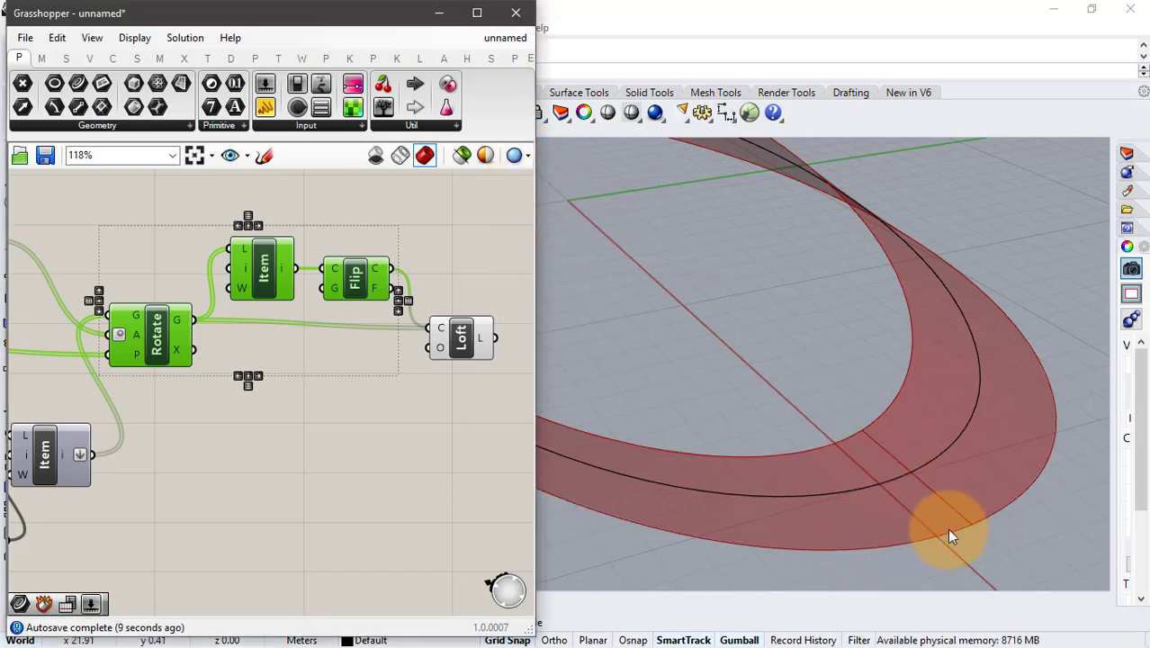
pyautogui.moveTo(946, 528); pyautogui.dragTo(827, 362, button='right')
pyautogui.click(239, 321)
pyautogui.scroll(-1, 241, 318)
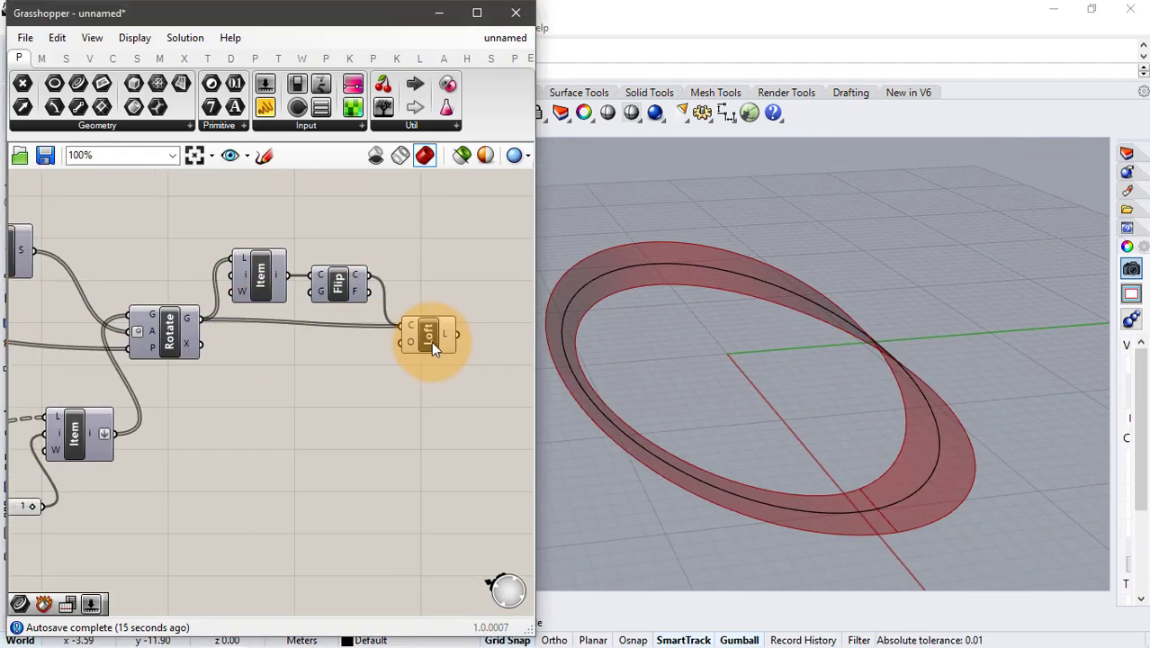
pyautogui.click(432, 343)
pyautogui.click(410, 444)
pyautogui.moveTo(628, 368); pyautogui.dragTo(713, 322, button='right')
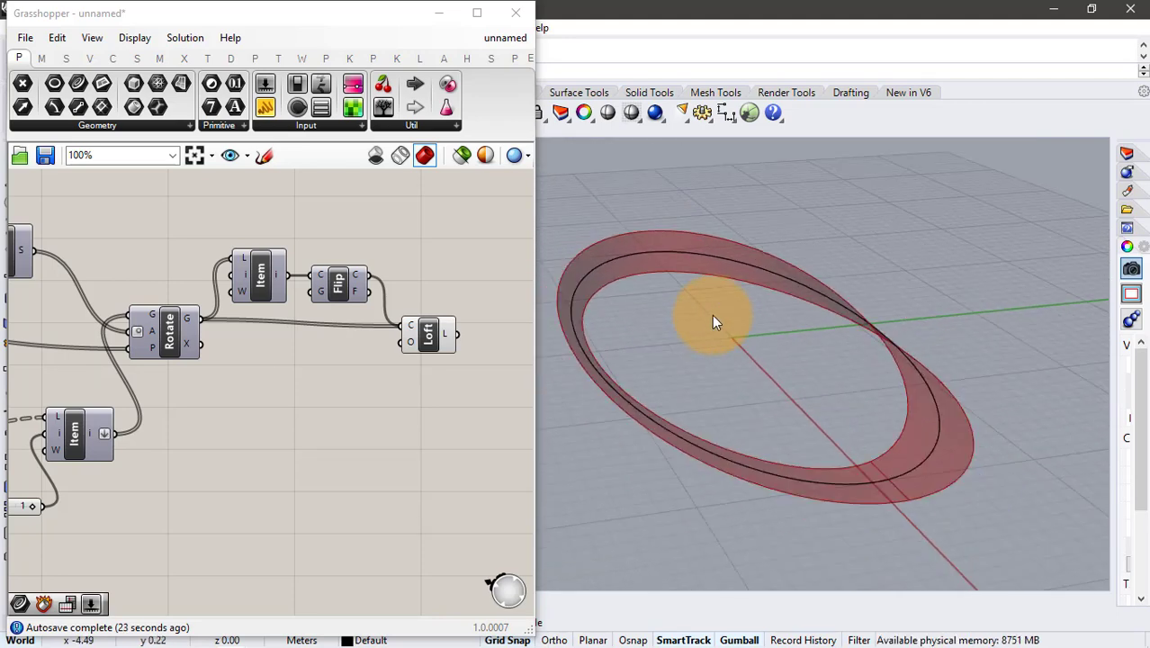
# - Try a Y domain value of 1.32, then set the slider back to 2
pyautogui.scroll(-2, 252, 342)
pyautogui.moveTo(120, 340); pyautogui.dragTo(394, 335, button='right')
pyautogui.scroll(2, 126, 391)
pyautogui.scroll(3, 88, 386)
pyautogui.moveTo(87, 381); pyautogui.dragTo(212, 367, button='right')
pyautogui.moveTo(123, 460); pyautogui.dragTo(158, 457)
pyautogui.doubleClick(160, 457)
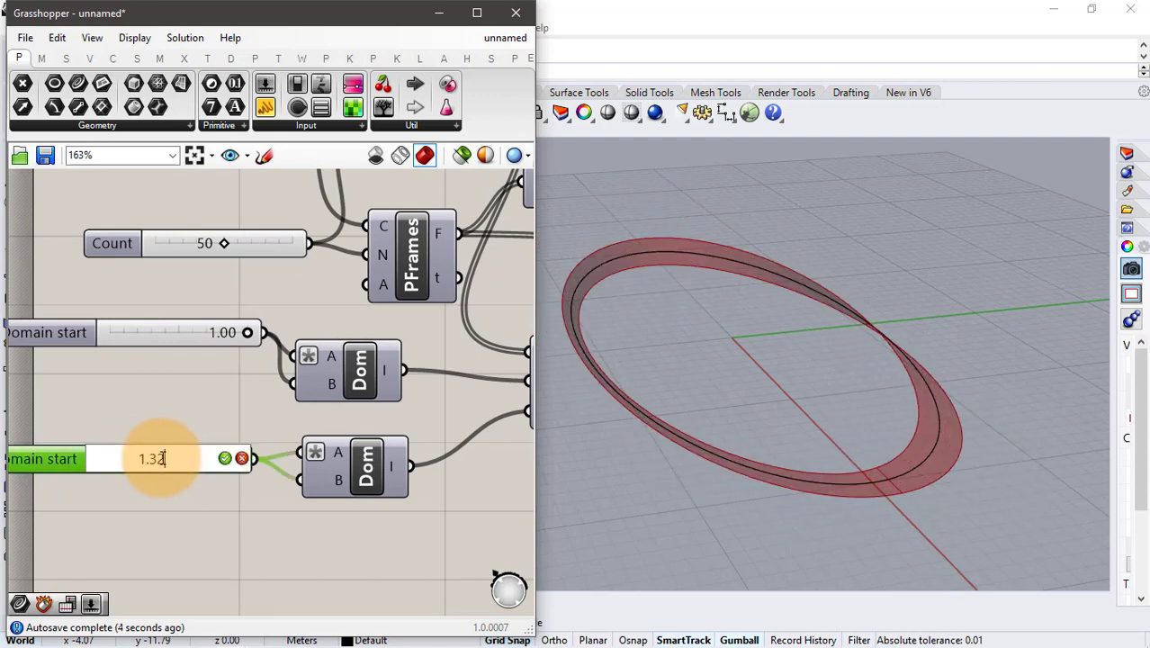
pyautogui.doubleClick(161, 456)
pyautogui.write('2')
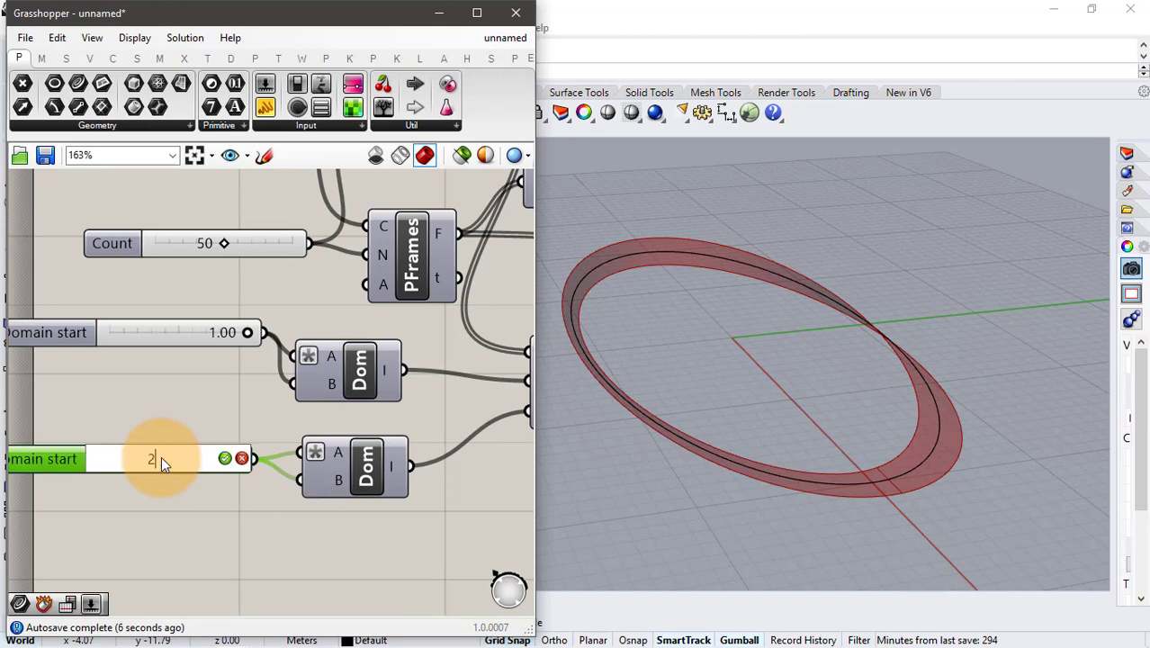
pyautogui.press('Return')
# - Add an Isotrim component after Loft and connect the Loft output to its surface input
pyautogui.scroll(-5, 133, 353)
pyautogui.moveTo(309, 365); pyautogui.dragTo(79, 374, button='right')
pyautogui.moveTo(367, 337); pyautogui.dragTo(205, 354, button='right')
pyautogui.scroll(2, 389, 325)
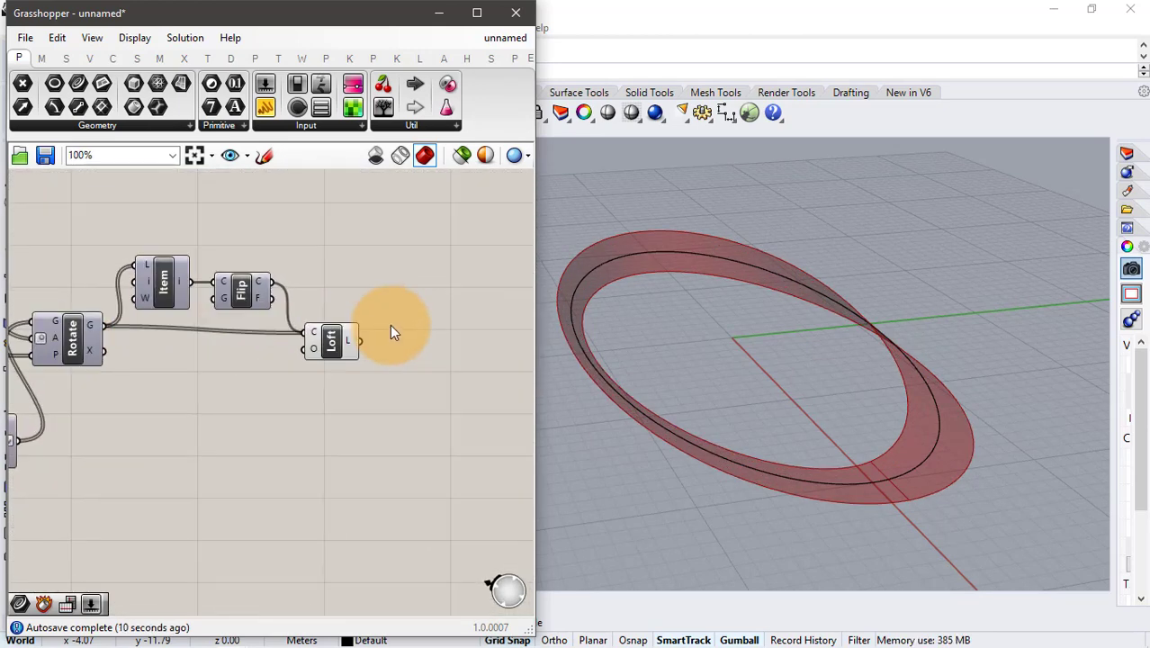
pyautogui.moveTo(390, 325); pyautogui.dragTo(349, 330, button='right')
pyautogui.scroll(1, 349, 331)
pyautogui.moveTo(358, 329); pyautogui.dragTo(307, 328, button='right')
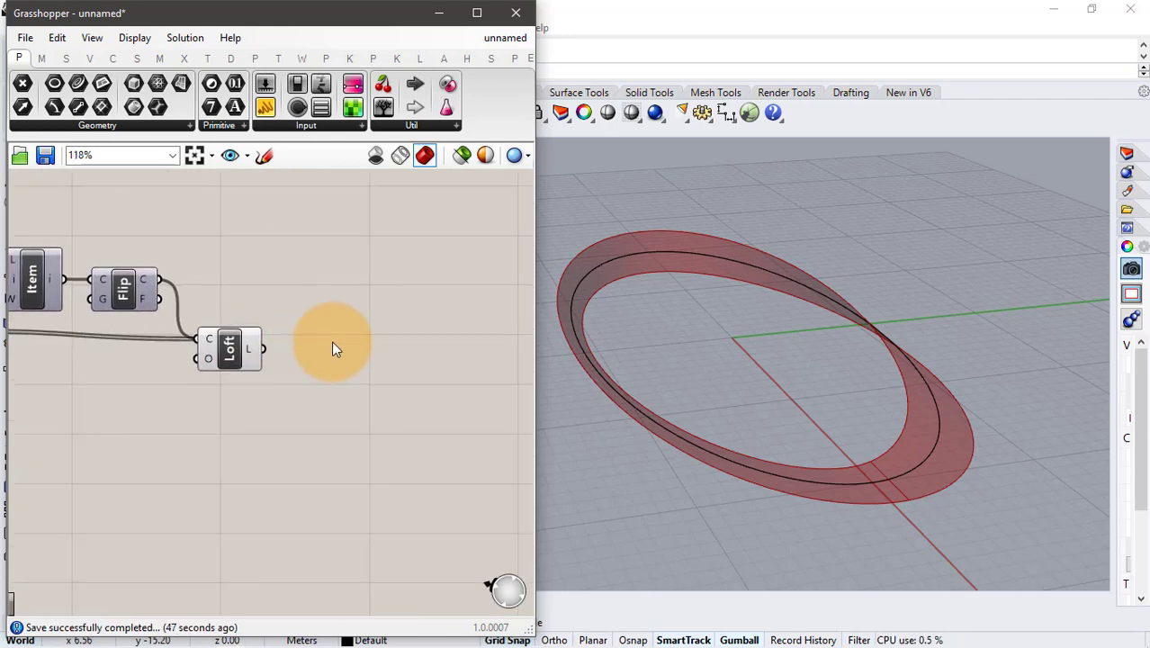
pyautogui.doubleClick(332, 344)
pyautogui.write('iso')
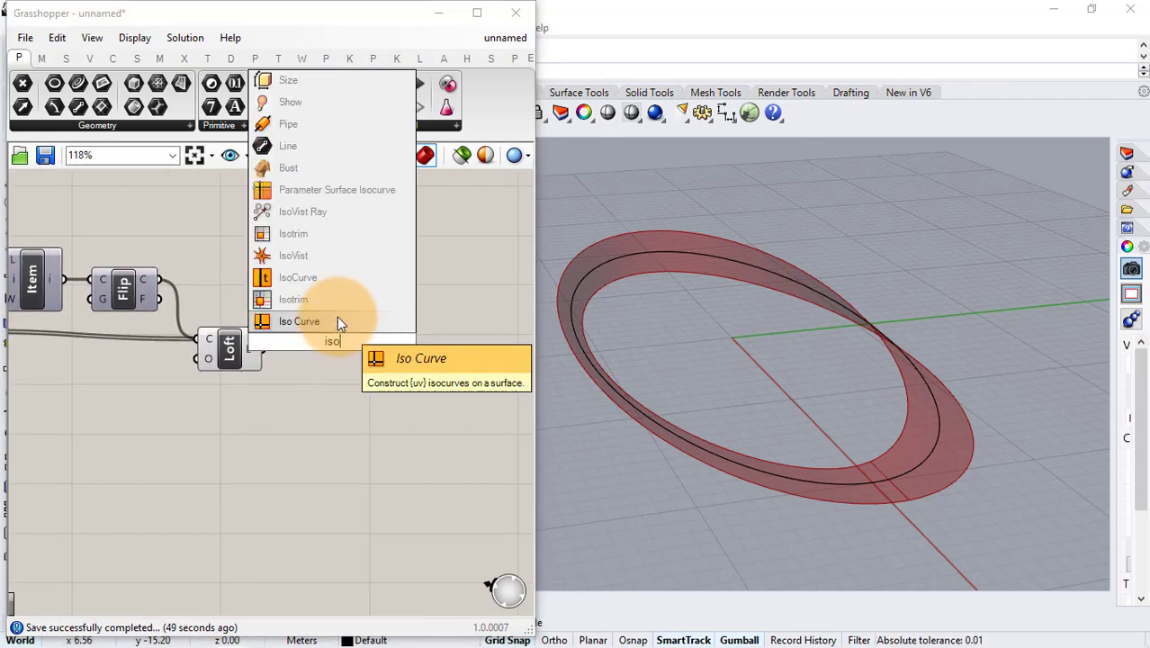
pyautogui.click(334, 291)
pyautogui.moveTo(263, 349); pyautogui.dragTo(445, 362)
# - Add a Divide Domain² component, feed it the Loft surface and connect its segments to Isotrim's domain input
pyautogui.doubleClick(302, 431)
pyautogui.write('di')
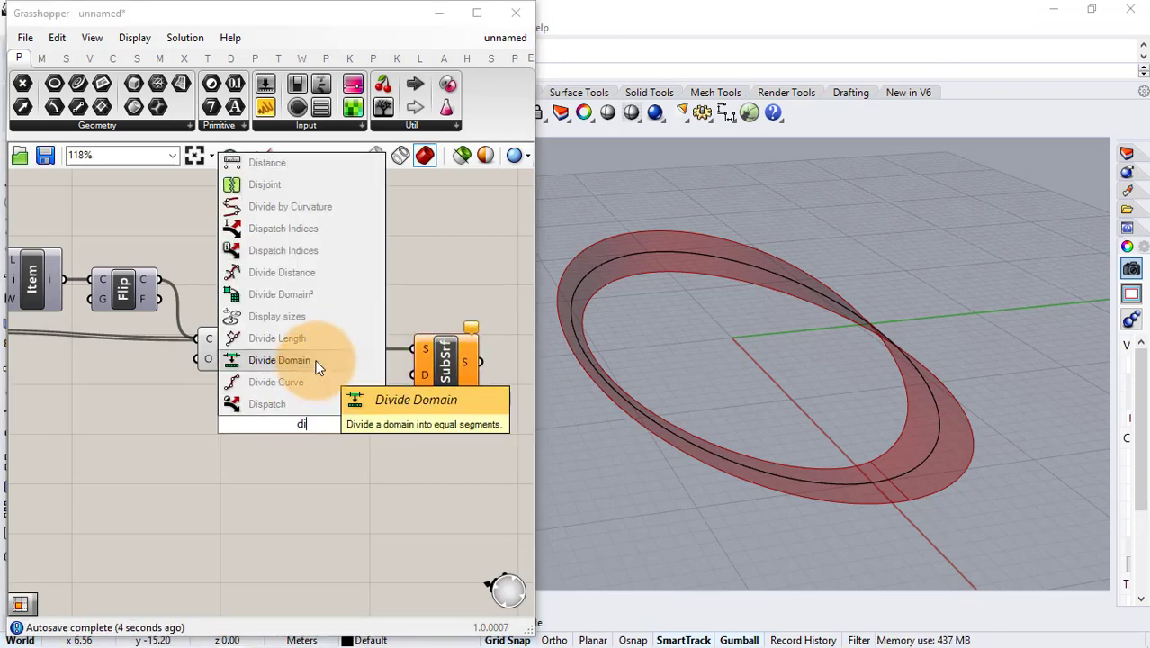
pyautogui.click(323, 297)
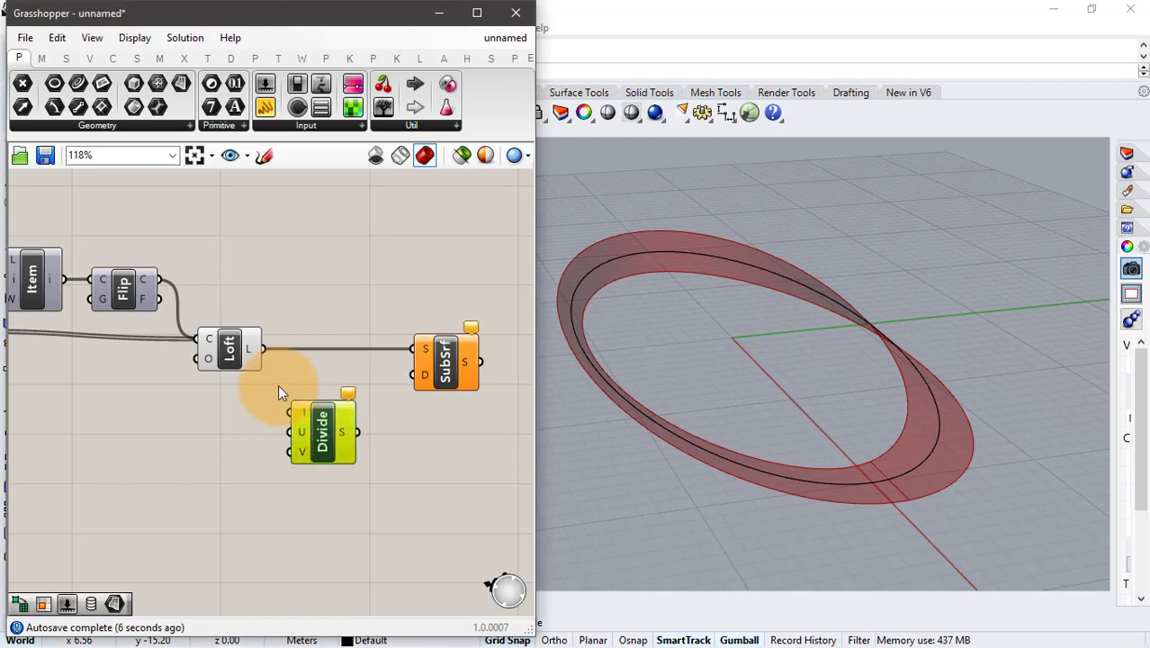
pyautogui.moveTo(345, 430); pyautogui.dragTo(425, 375)
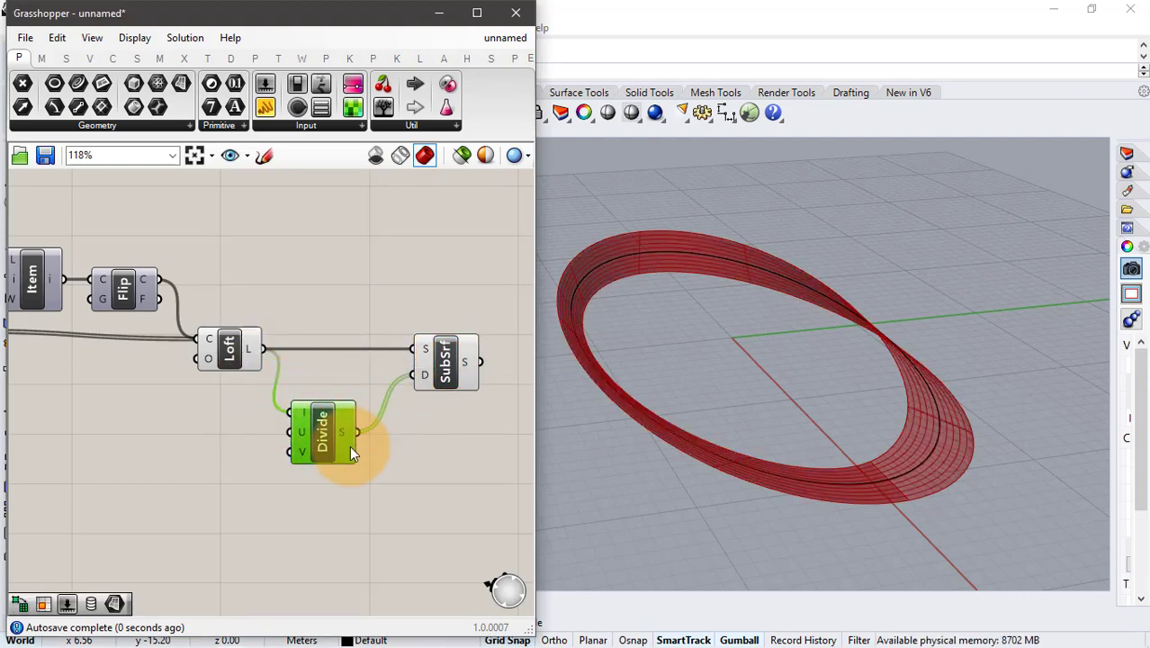
pyautogui.moveTo(863, 433); pyautogui.dragTo(789, 394, button='right')
pyautogui.scroll(6, 970, 372)
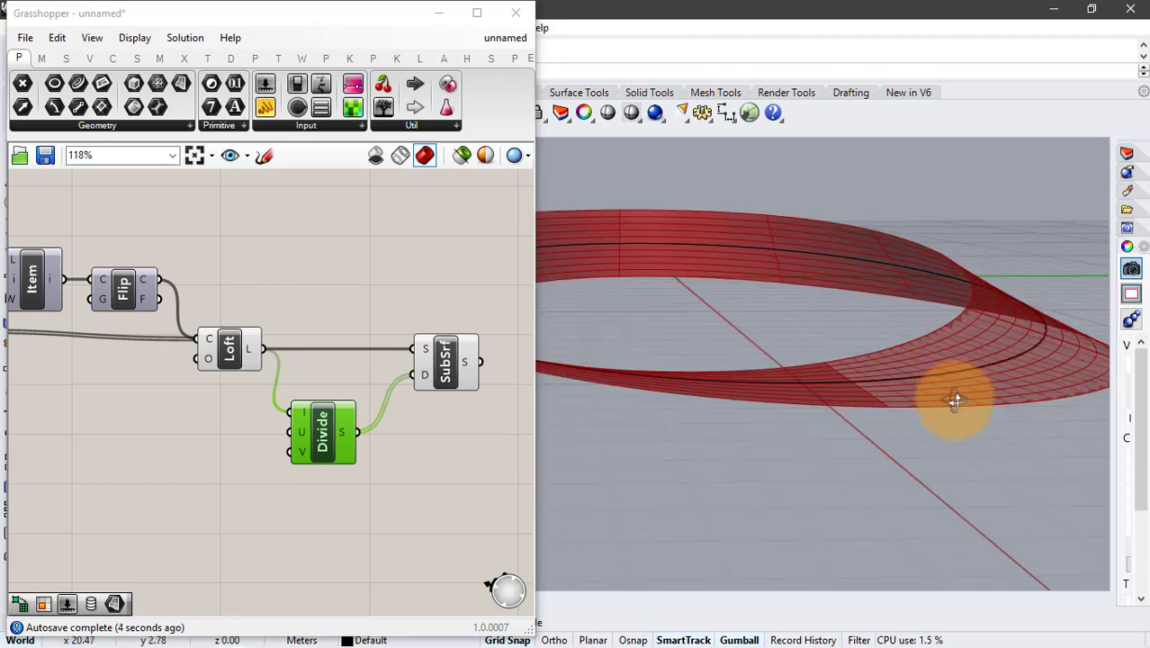
pyautogui.scroll(-4, 948, 364)
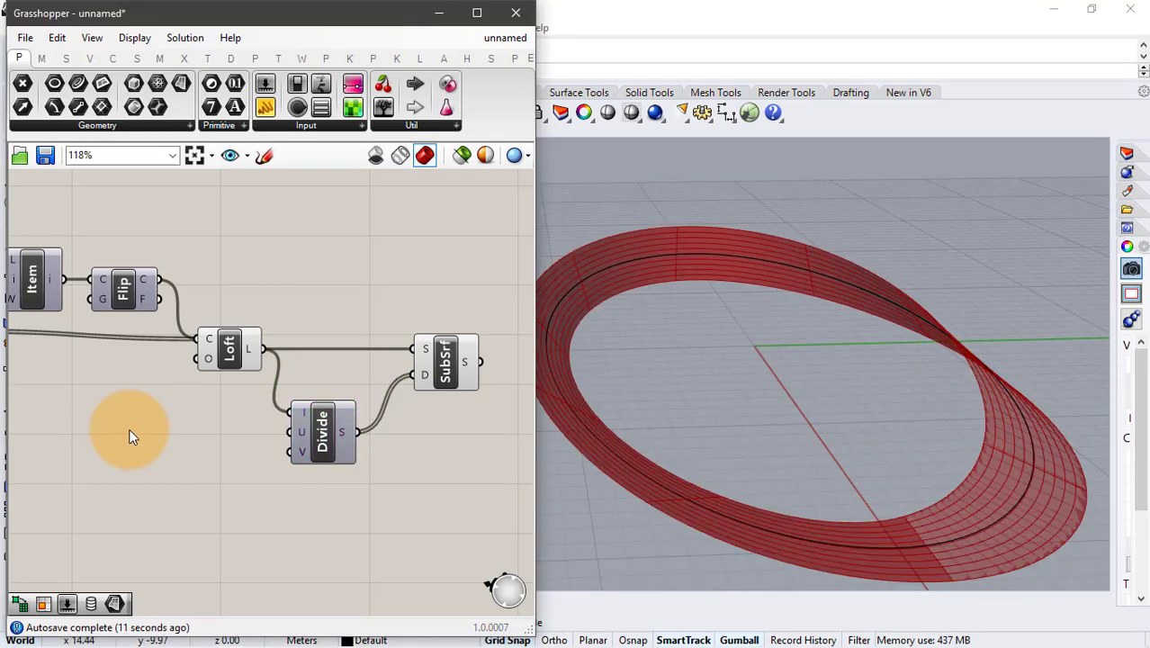
# - Add an integer slider for Divide Domain²'s U Count input and set it to 50
pyautogui.doubleClick(159, 433)
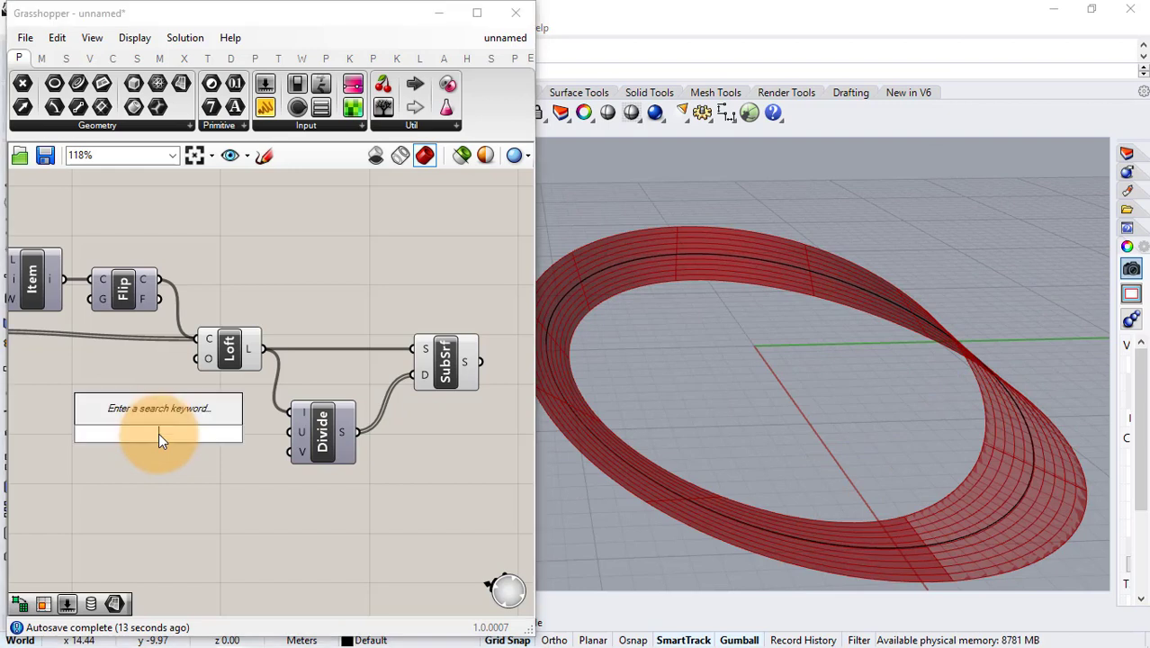
pyautogui.write('25')
pyautogui.press('Return')
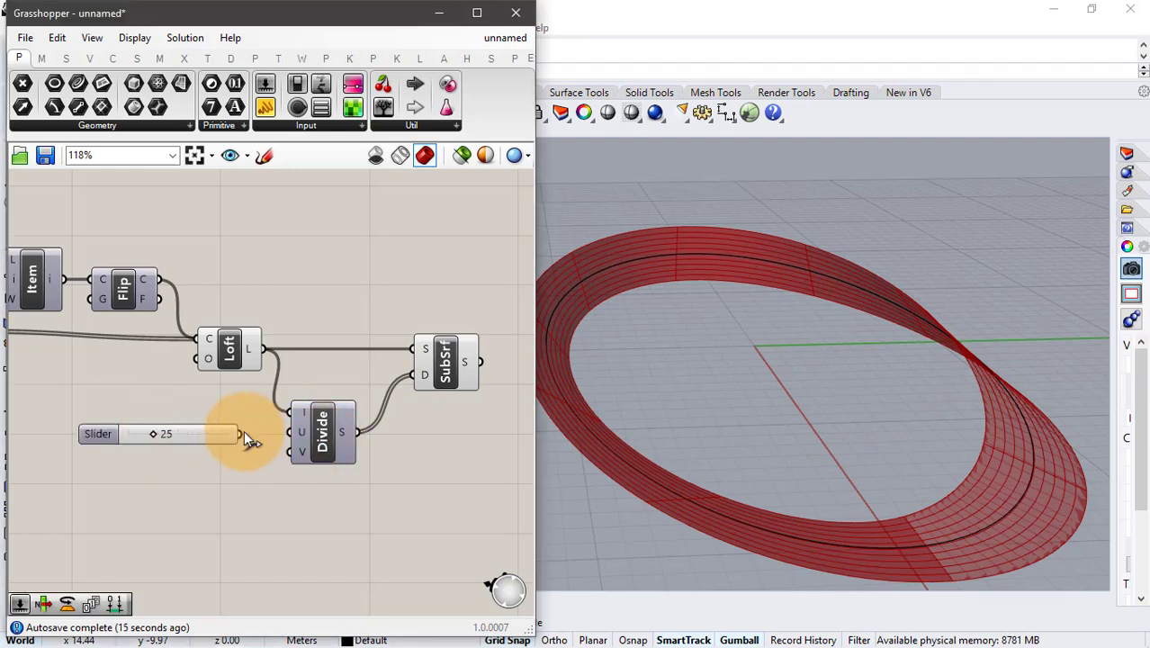
pyautogui.moveTo(241, 433); pyautogui.dragTo(288, 431)
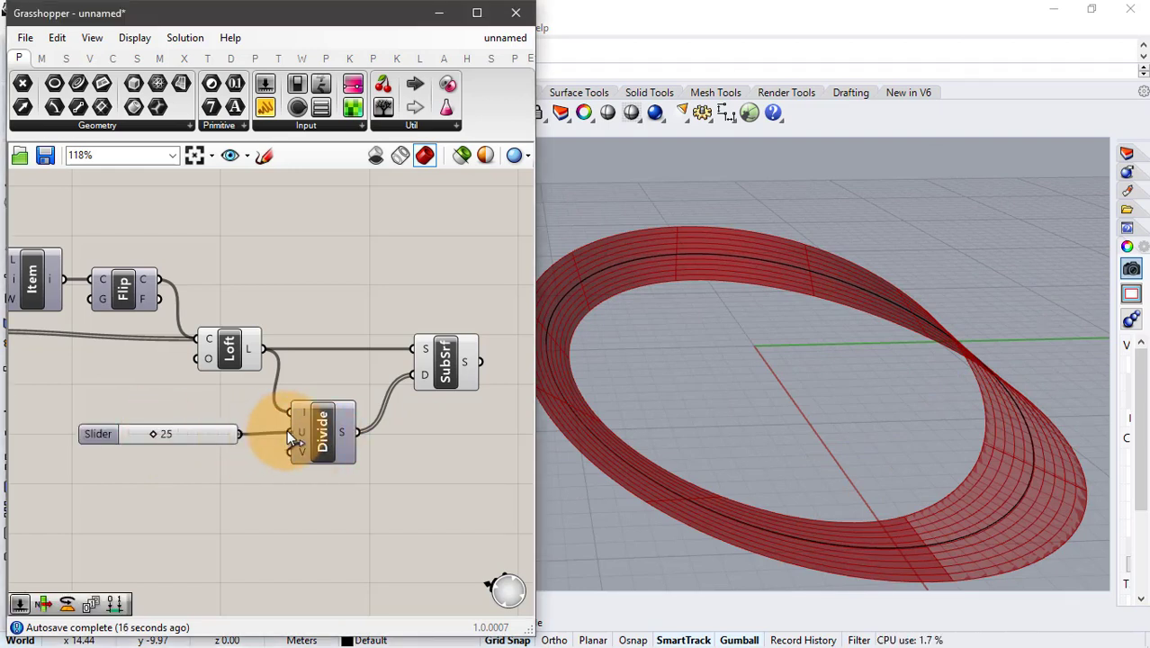
pyautogui.doubleClick(187, 435)
pyautogui.write('50')
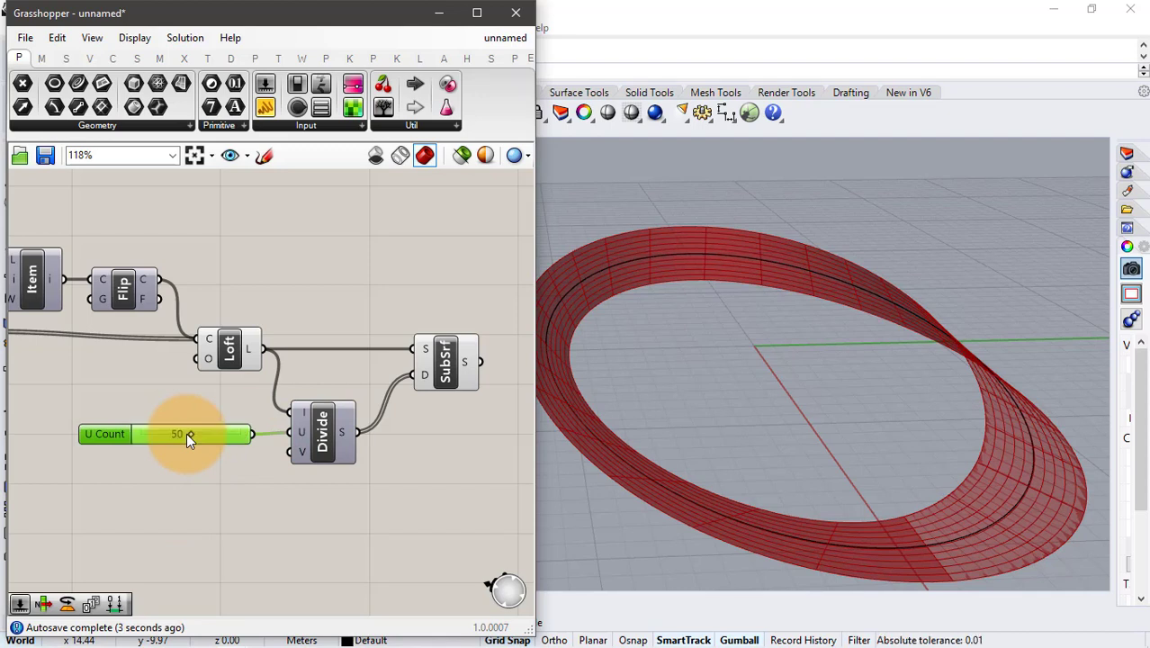
# - Add an integer slider of 5, connect it to Divide Domain²'s V Count input, and save the definition
pyautogui.press('Return')
pyautogui.doubleClick(174, 481)
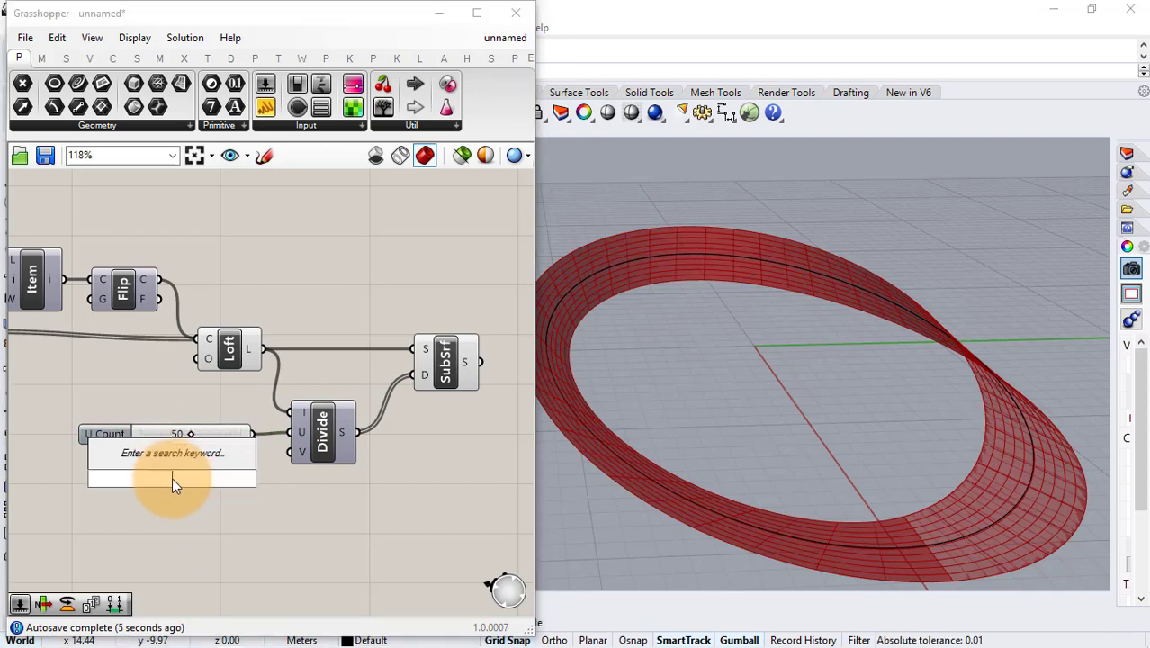
pyautogui.write('5')
pyautogui.press('Return')
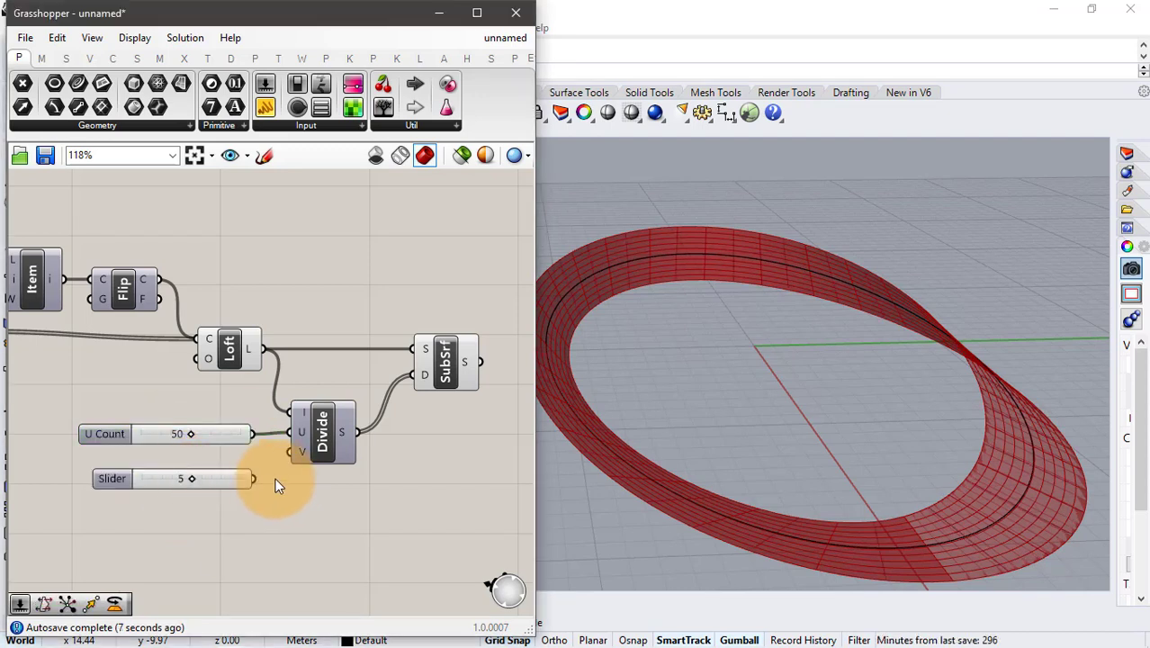
pyautogui.moveTo(253, 478); pyautogui.dragTo(283, 457)
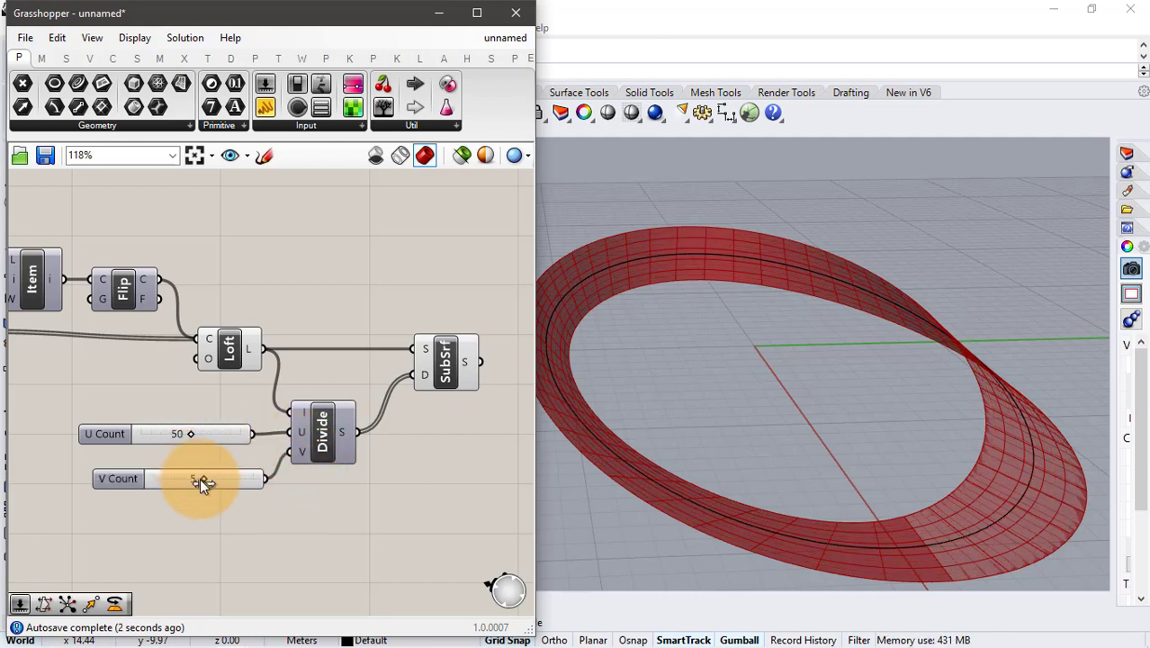
pyautogui.moveTo(200, 478)
pyautogui.mouseDown()
pyautogui.moveTo(218, 481)
pyautogui.moveTo(195, 487)
pyautogui.mouseUp()
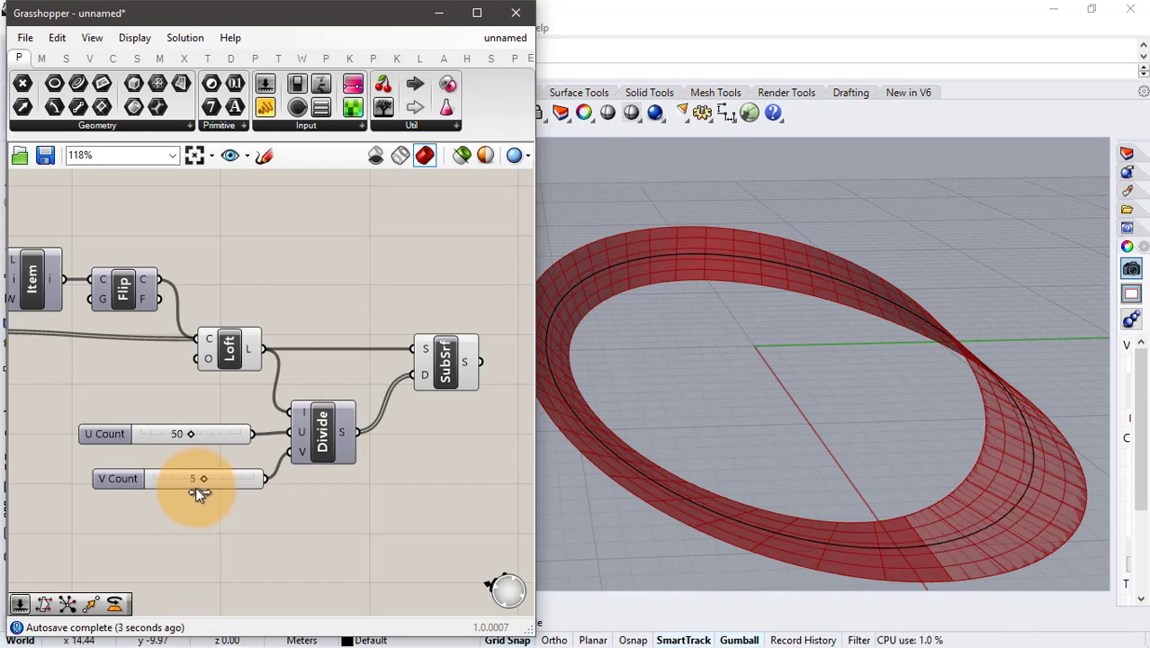
pyautogui.hotkey('ctrl', 's')
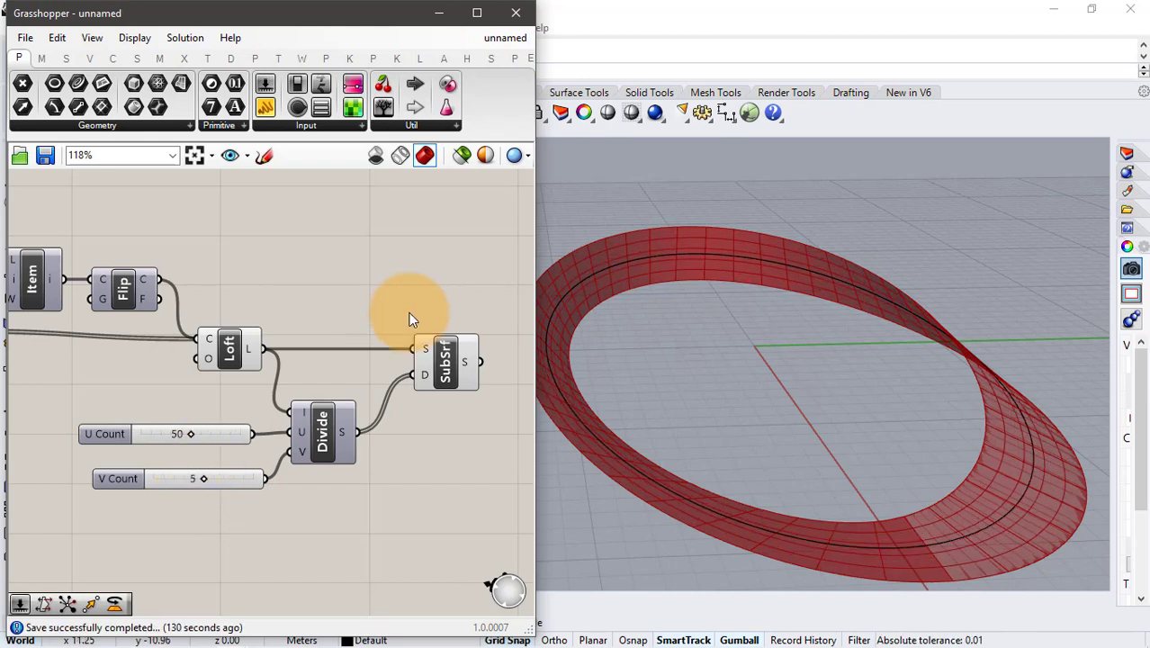
# - Add an Evaluate Surface component after Isotrim and connect the Isotrim output to its surface input
pyautogui.moveTo(410, 319); pyautogui.dragTo(185, 302, button='right')
pyautogui.doubleClick(337, 284)
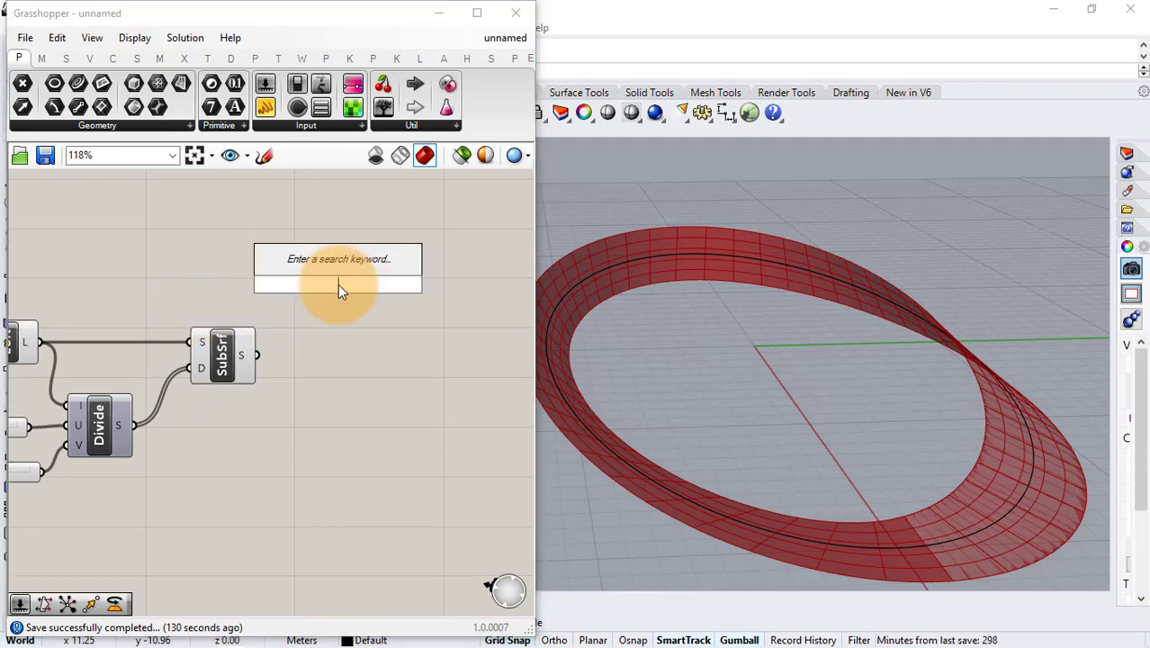
pyautogui.write('eva')
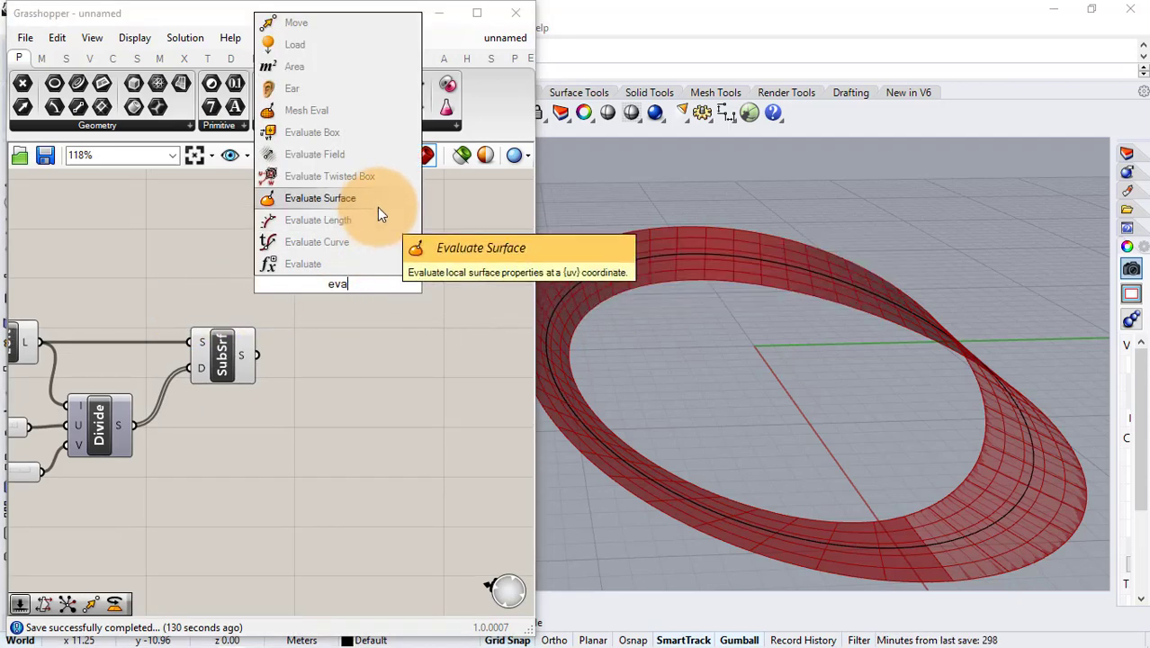
pyautogui.click(379, 209)
pyautogui.moveTo(259, 358); pyautogui.dragTo(302, 260)
pyautogui.moveTo(334, 295); pyautogui.dragTo(479, 291)
# - Add a Surface Closest Point component fed by the Isotrim surfaces and connect its uvP output to Evaluate Surface's uv input
pyautogui.click(256, 291)
pyautogui.doubleClick(257, 295)
pyautogui.write('s')
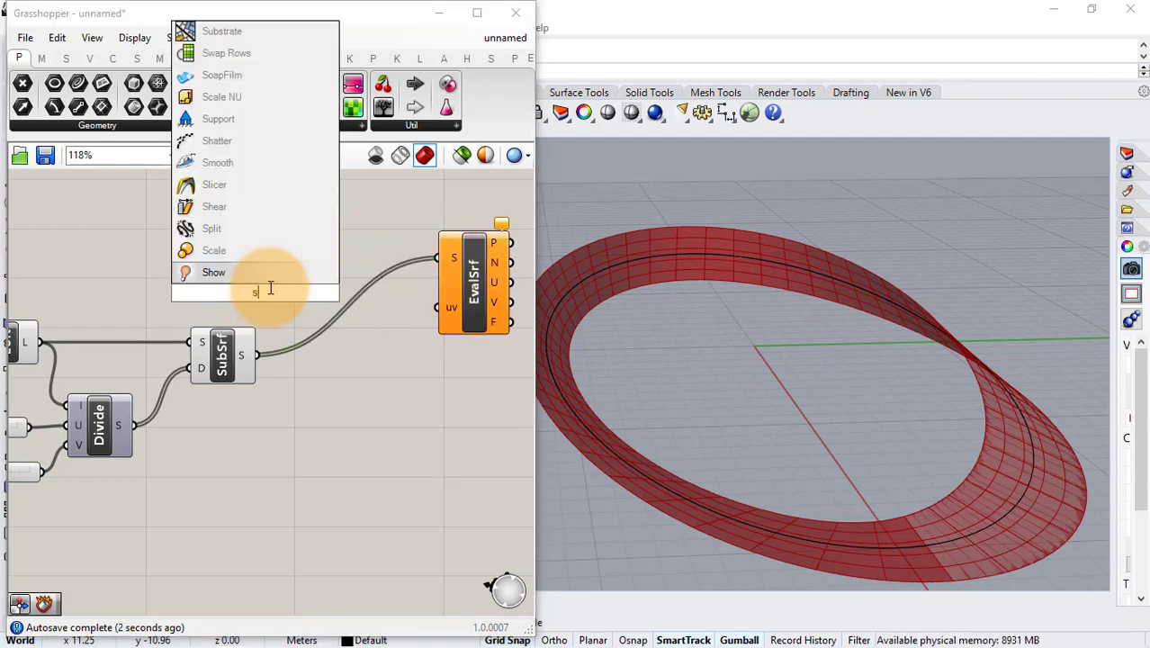
pyautogui.write('urface')
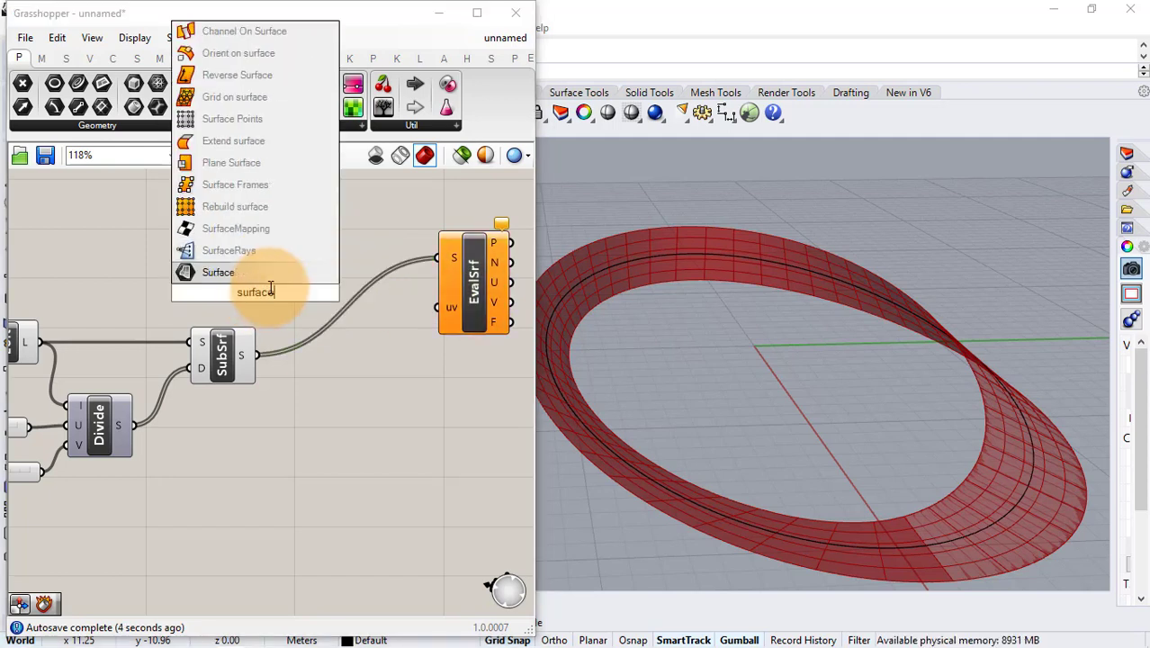
pyautogui.write(' c')
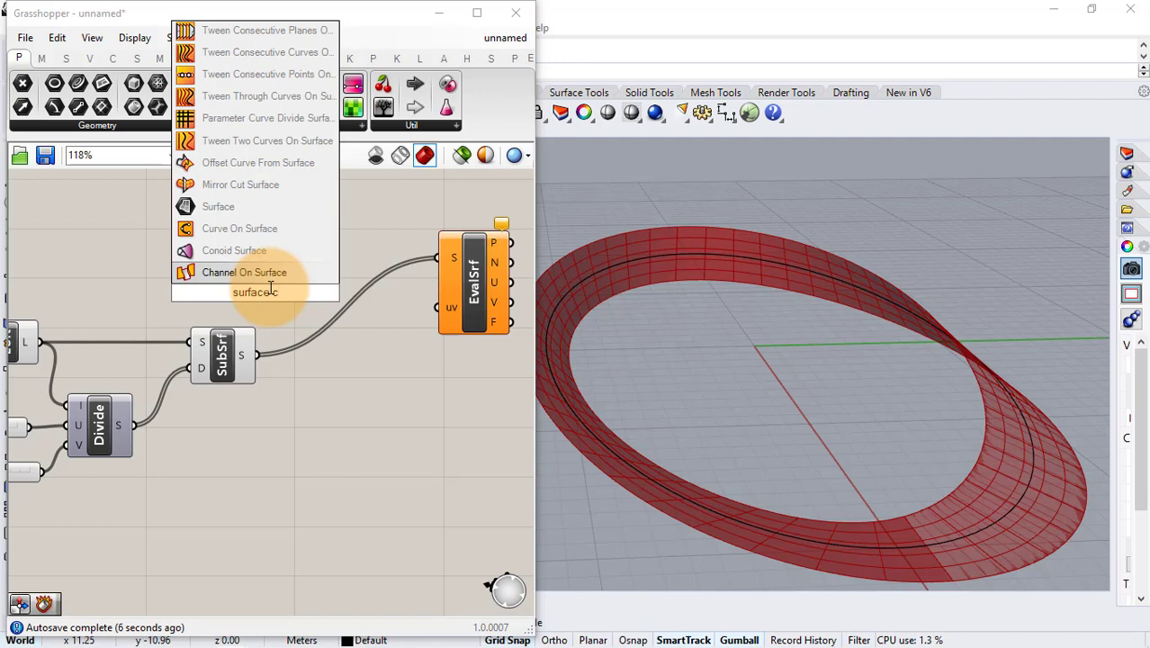
pyautogui.write('p')
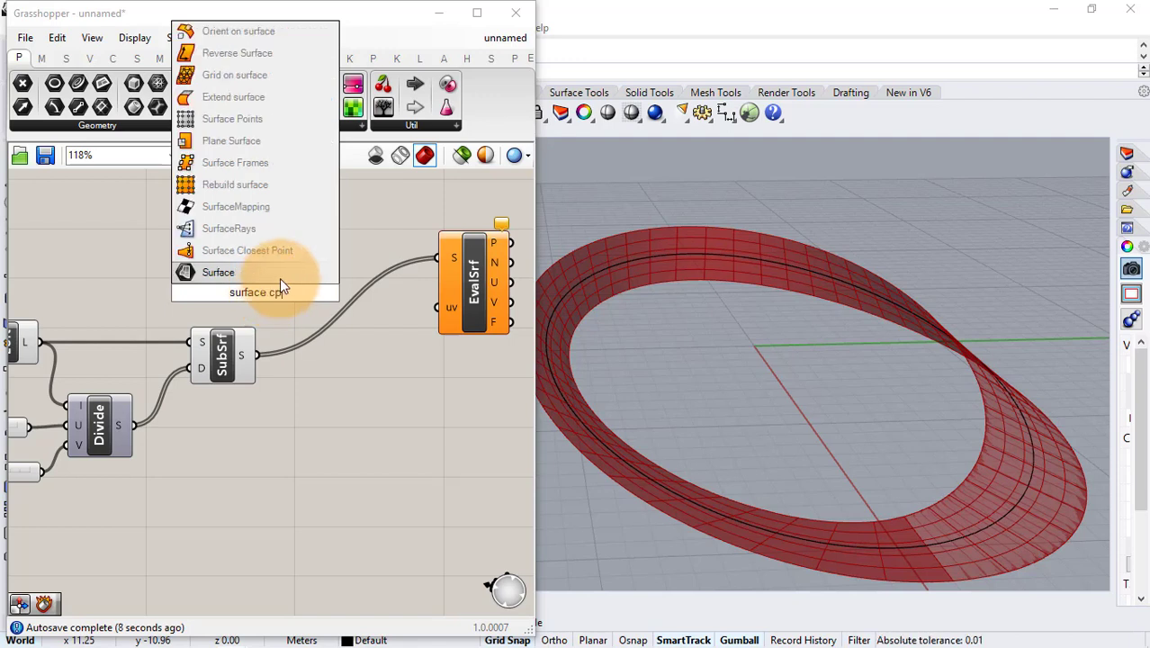
pyautogui.click(288, 247)
pyautogui.moveTo(272, 284); pyautogui.dragTo(346, 247)
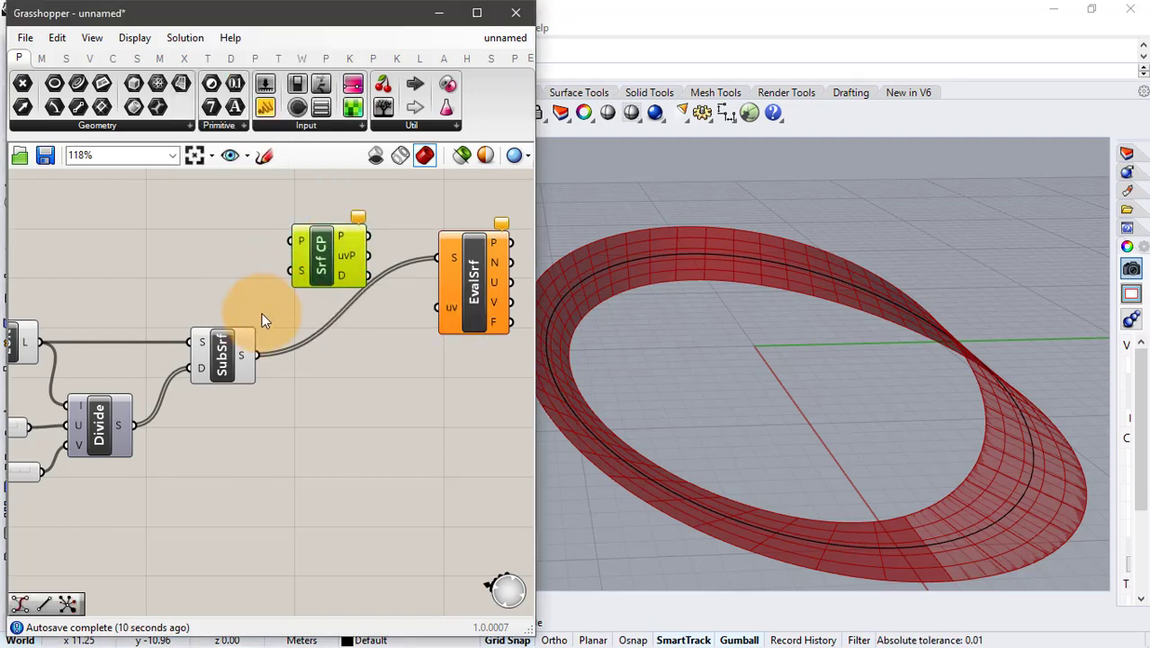
pyautogui.moveTo(258, 353); pyautogui.dragTo(437, 307)
pyautogui.moveTo(347, 280); pyautogui.dragTo(330, 280)
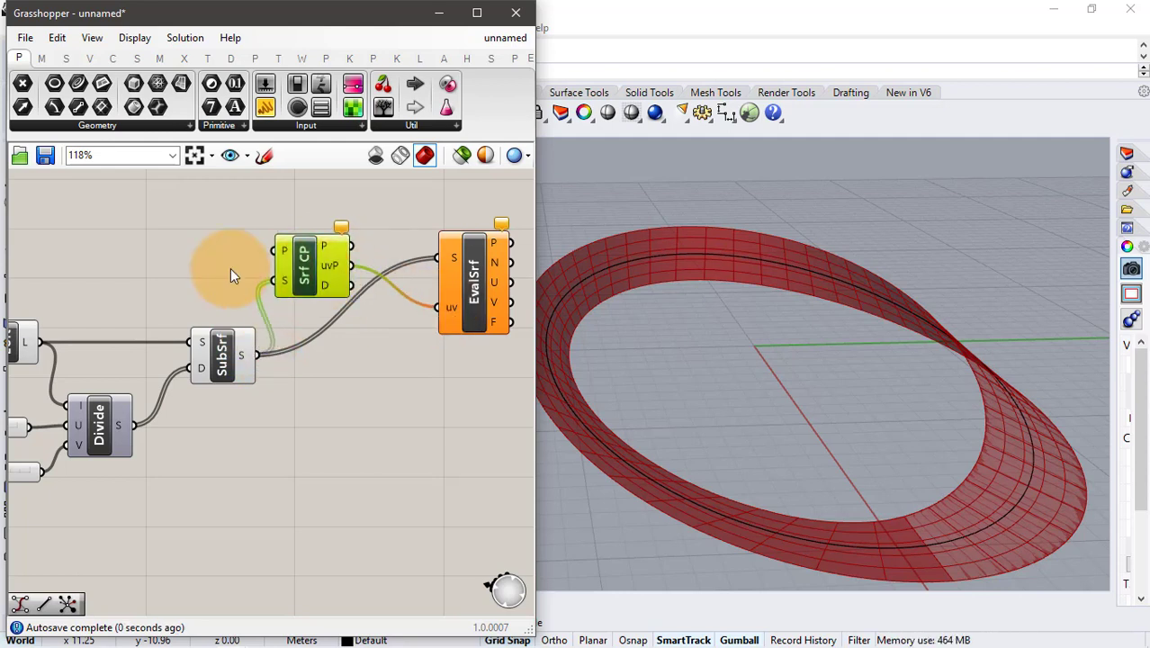
# - Add a Construct Point component and connect its point output to Surface Closest Point's point input
pyautogui.click(203, 266)
pyautogui.doubleClick(123, 256)
pyautogui.write('con')
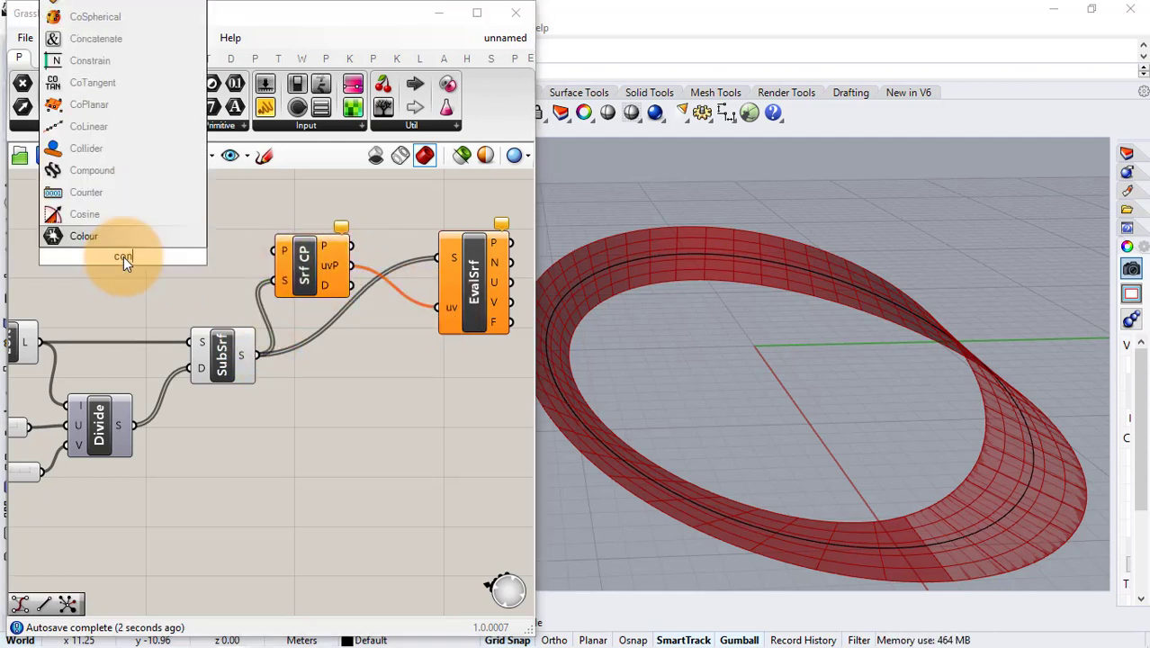
pyautogui.write('str')
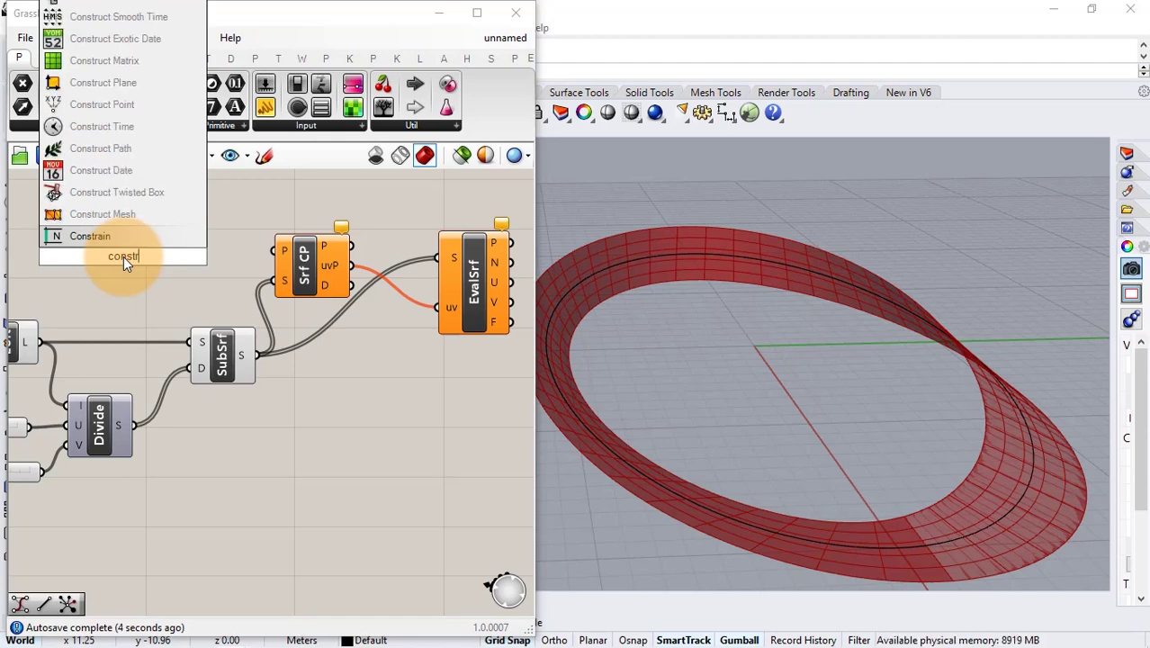
pyautogui.click(151, 104)
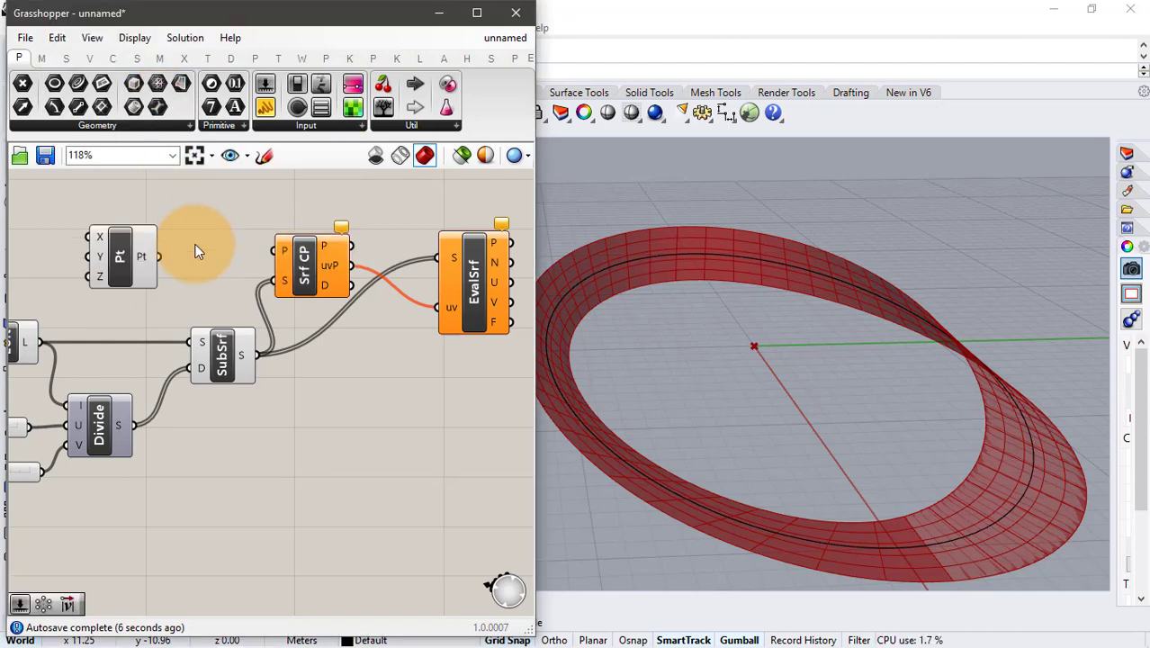
pyautogui.moveTo(160, 257); pyautogui.dragTo(286, 253)
pyautogui.click(144, 252)
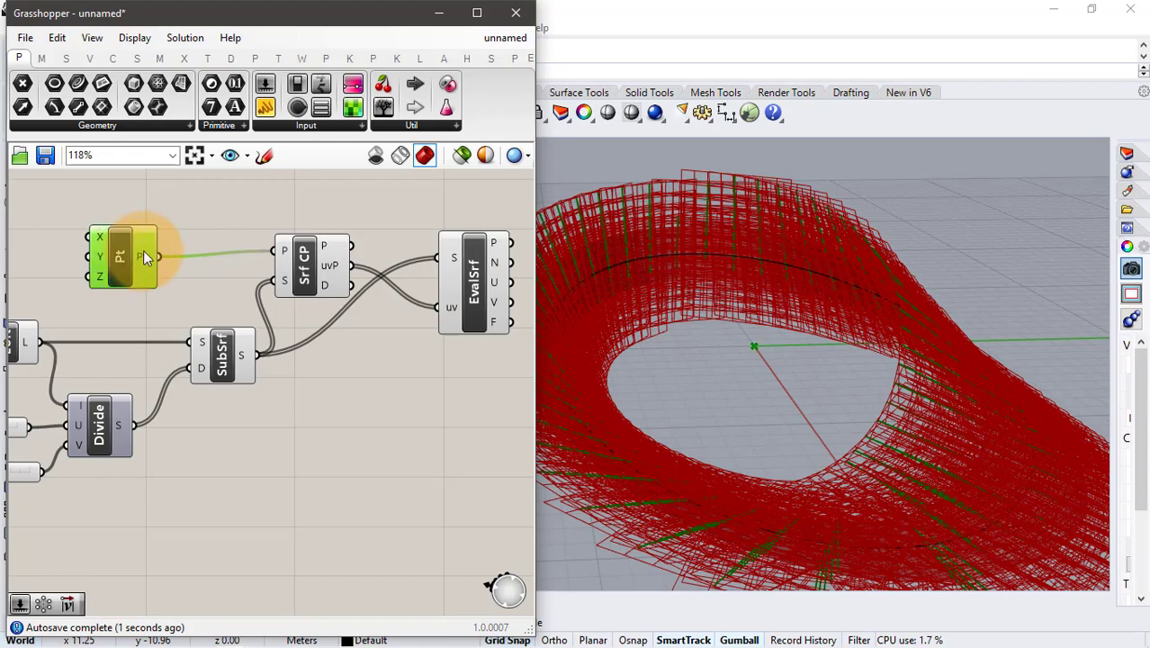
pyautogui.moveTo(143, 252); pyautogui.dragTo(166, 246)
pyautogui.click(456, 284)
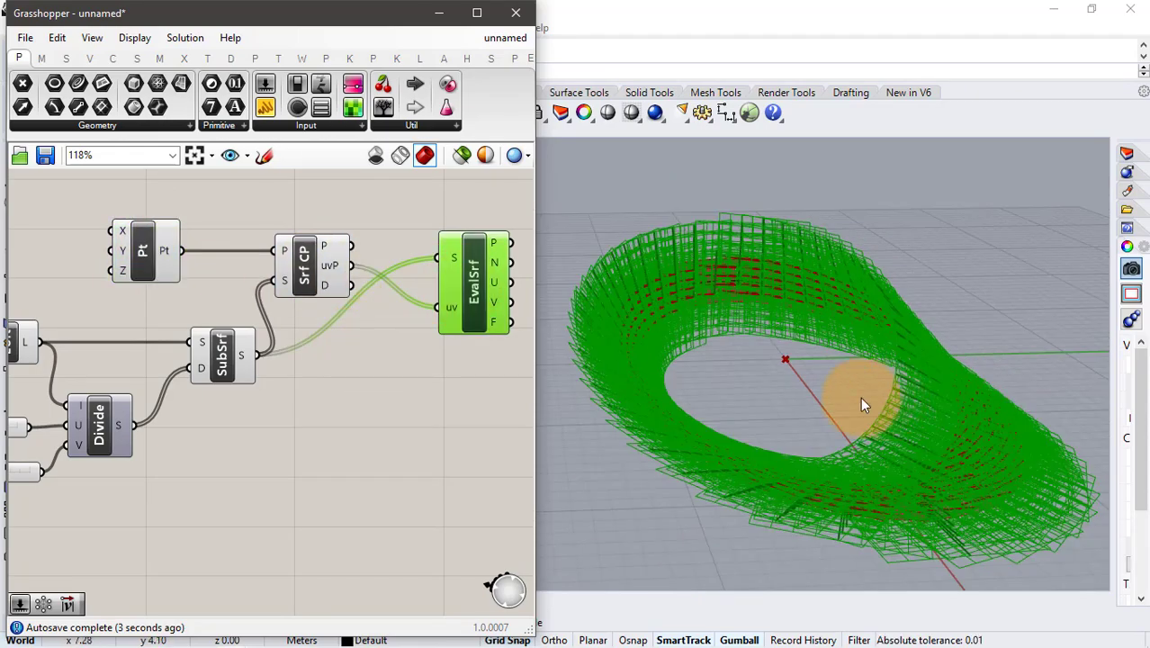
pyautogui.moveTo(857, 393); pyautogui.dragTo(786, 393, button='right')
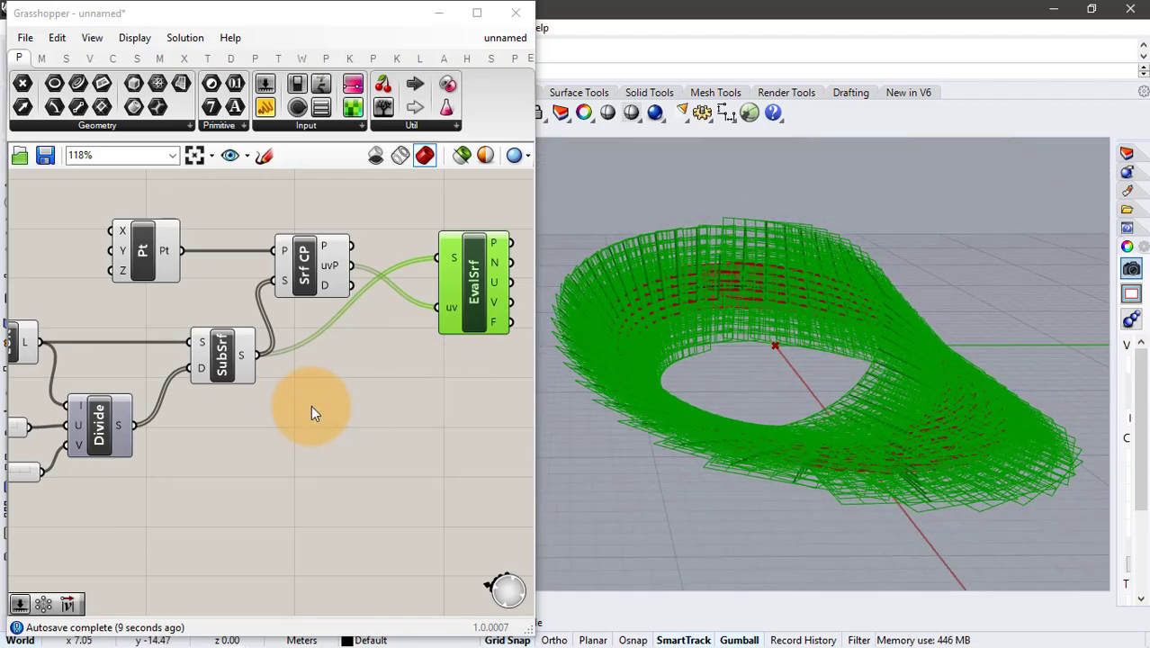
# - Add an Amplitude component after Evaluate Surface and connect the normal output to its vector input
pyautogui.click(306, 409)
pyautogui.scroll(-2, 300, 406)
pyautogui.moveTo(354, 383); pyautogui.dragTo(283, 361, button='right')
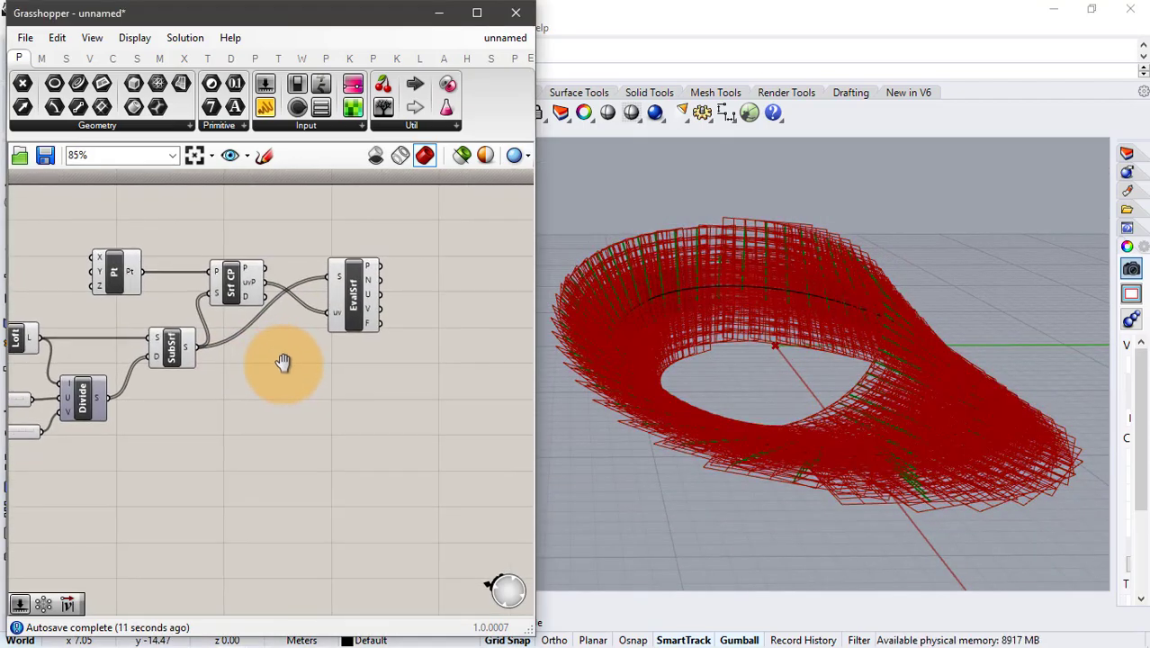
pyautogui.scroll(1, 403, 352)
pyautogui.moveTo(405, 301); pyautogui.dragTo(295, 290, button='right')
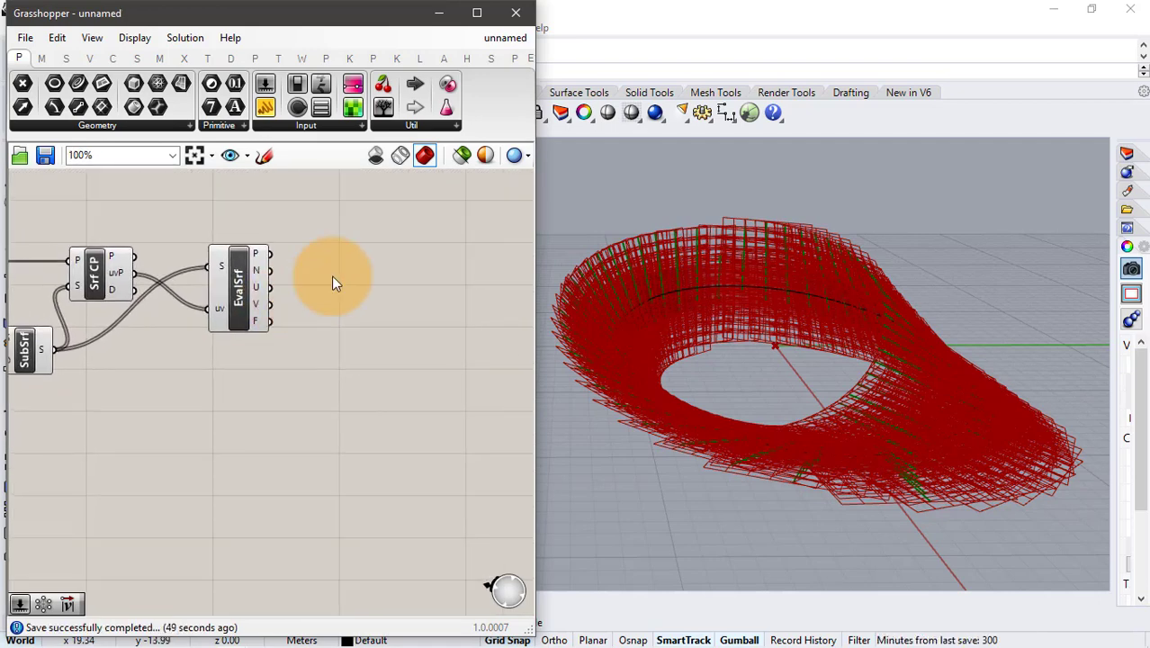
pyautogui.doubleClick(333, 283)
pyautogui.write('amp')
pyautogui.click(352, 254)
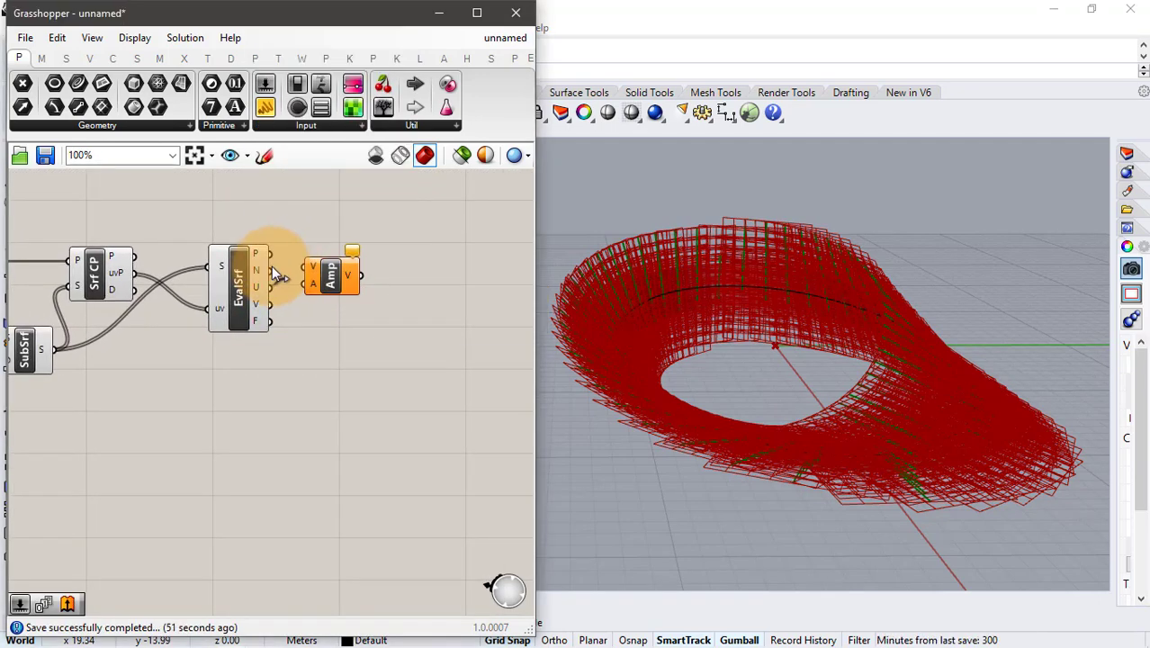
pyautogui.moveTo(270, 270); pyautogui.dragTo(305, 266)
pyautogui.moveTo(332, 272); pyautogui.dragTo(478, 282)
# - Add a Range component below Amplitude and connect its range output to Amplitude's A input
pyautogui.scroll(2, 367, 288)
pyautogui.moveTo(369, 315); pyautogui.dragTo(282, 311, button='right')
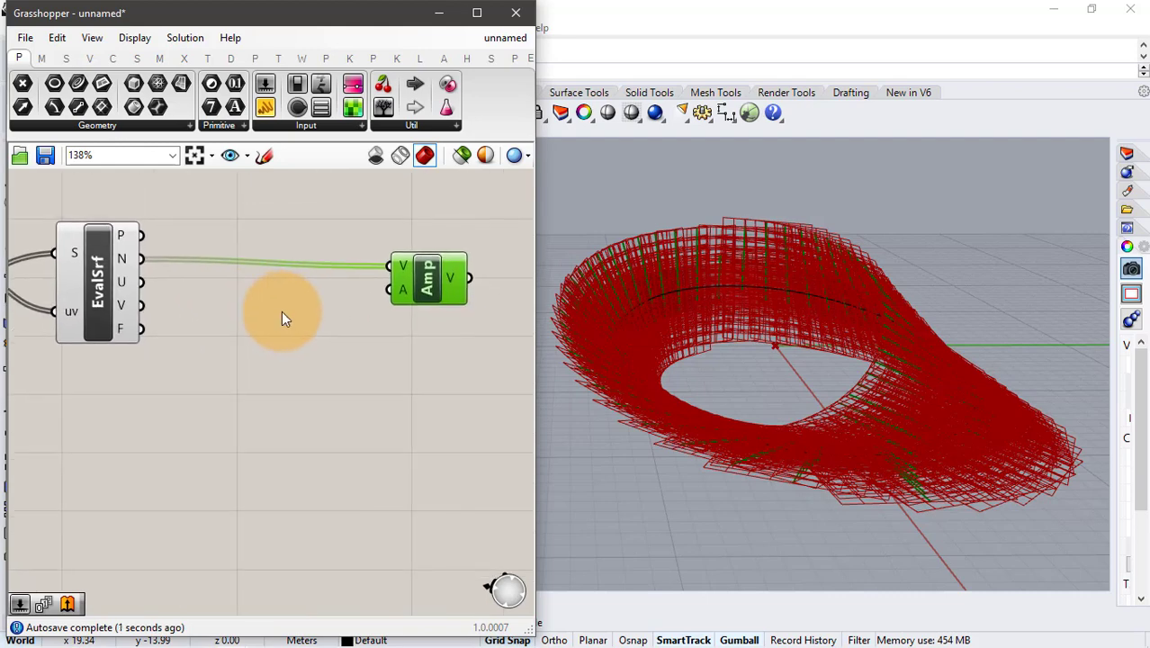
pyautogui.doubleClick(270, 363)
pyautogui.write('range')
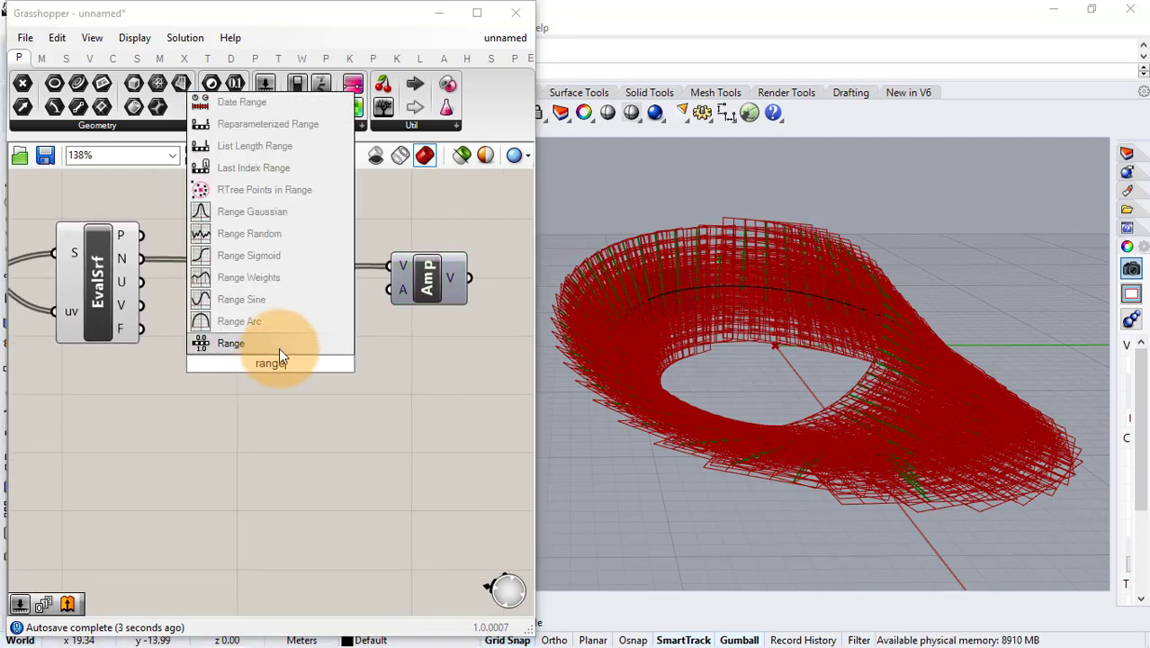
pyautogui.click(279, 348)
pyautogui.moveTo(313, 364)
pyautogui.mouseDown()
pyautogui.moveTo(419, 295)
pyautogui.moveTo(299, 376)
pyautogui.mouseUp()
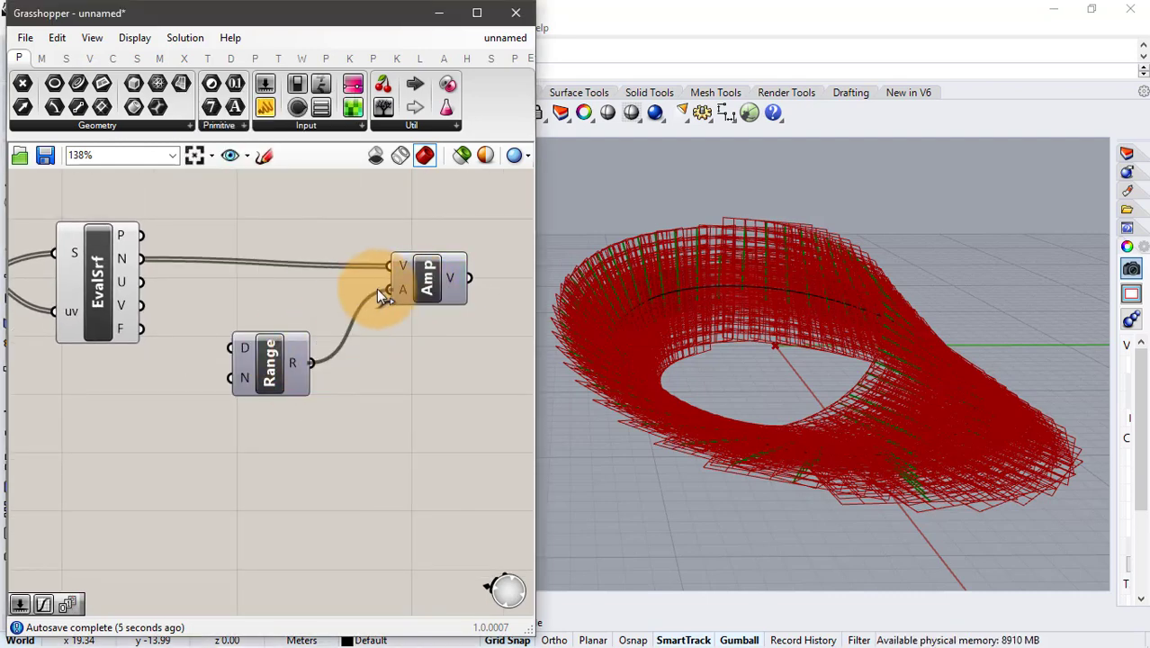
pyautogui.moveTo(382, 297); pyautogui.dragTo(389, 288)
pyautogui.moveTo(268, 364); pyautogui.dragTo(370, 455)
pyautogui.click(191, 402)
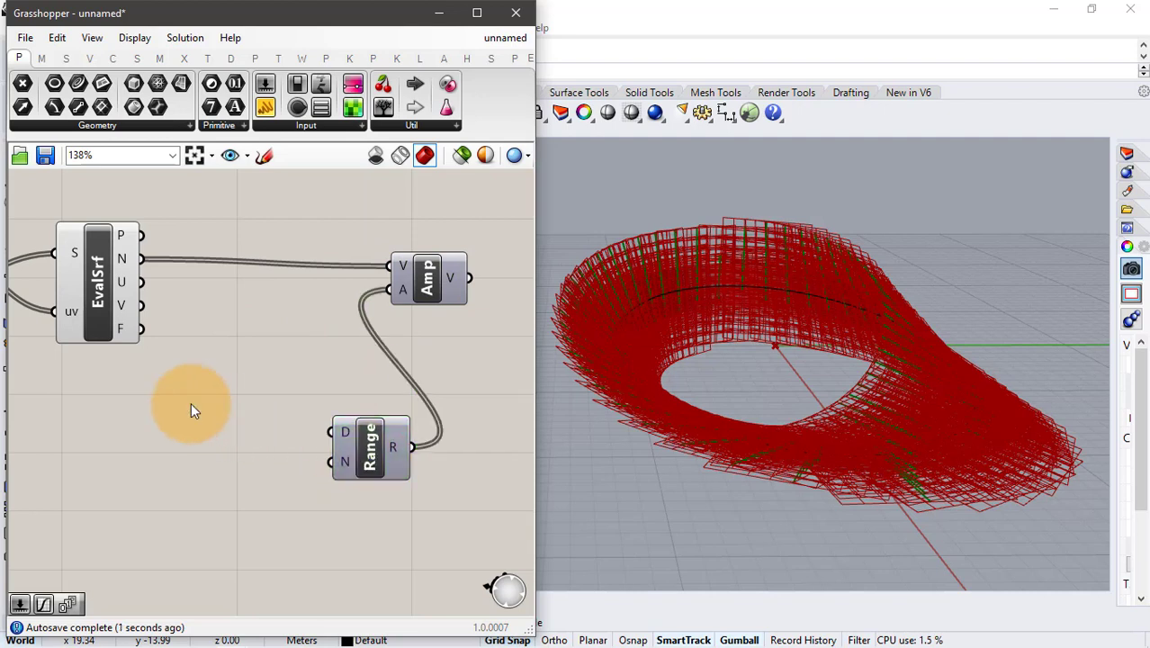
# - Add a List Length component, feed it Evaluate Surface's normals and connect its length to Range's N input
pyautogui.doubleClick(211, 474)
pyautogui.write('lis')
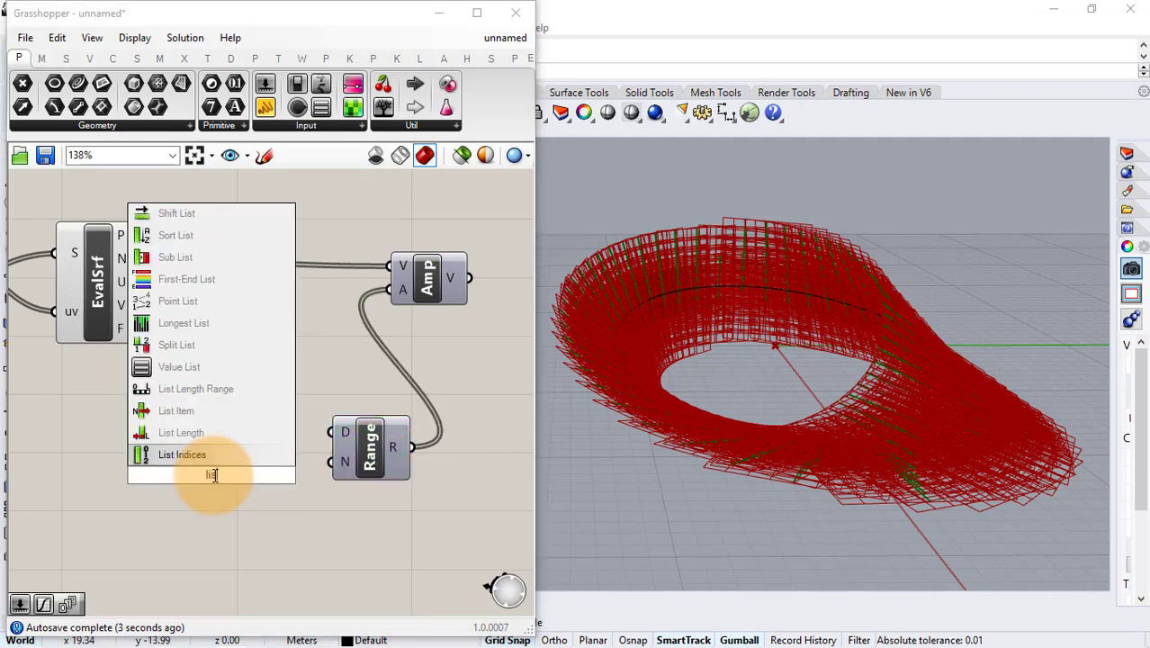
pyautogui.click(214, 441)
pyautogui.moveTo(141, 258); pyautogui.dragTo(218, 508)
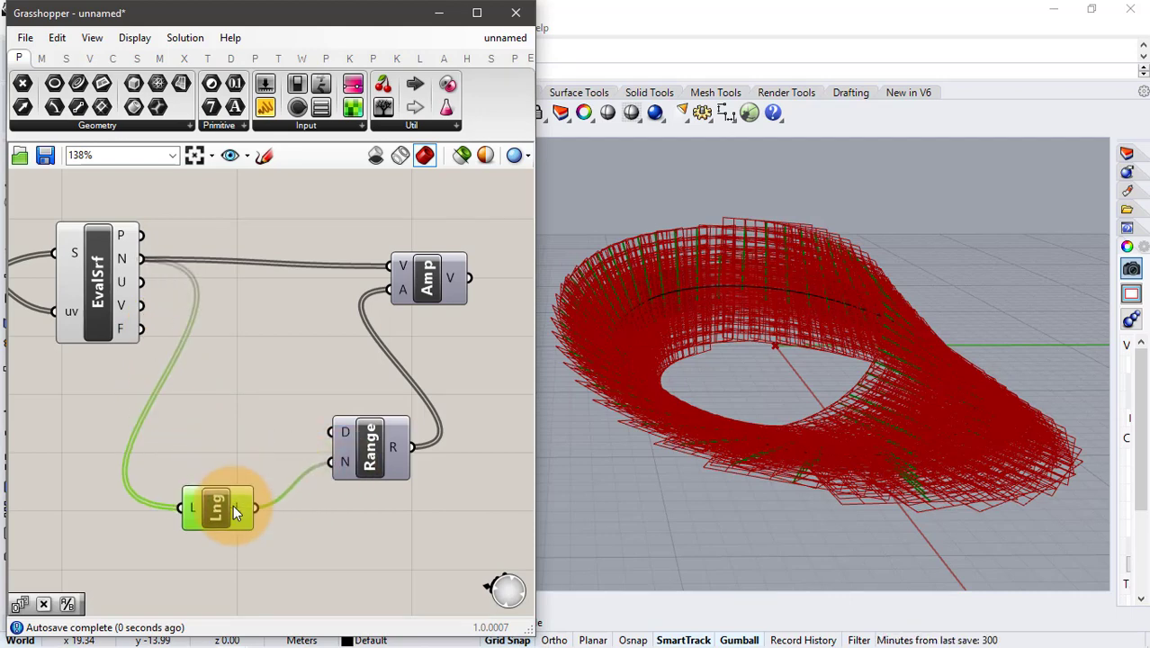
# - Add a Construct Domain component and connect its domain output to Range's D input
pyautogui.doubleClick(220, 419)
pyautogui.write('doma')
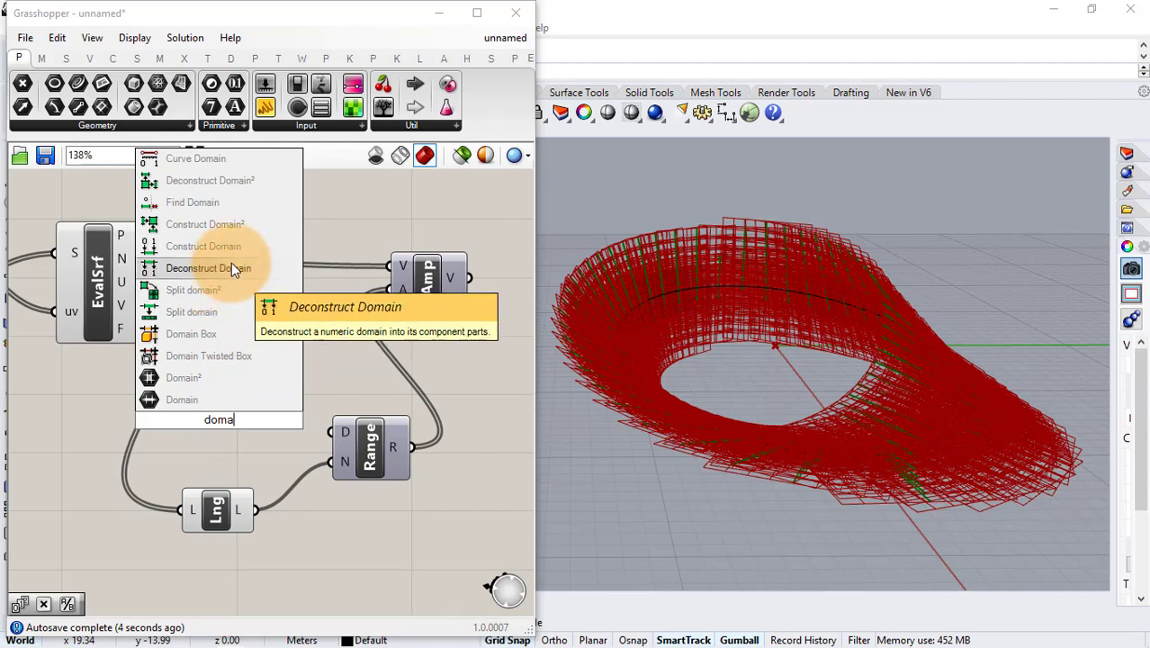
pyautogui.click(232, 251)
pyautogui.moveTo(255, 419); pyautogui.dragTo(320, 436)
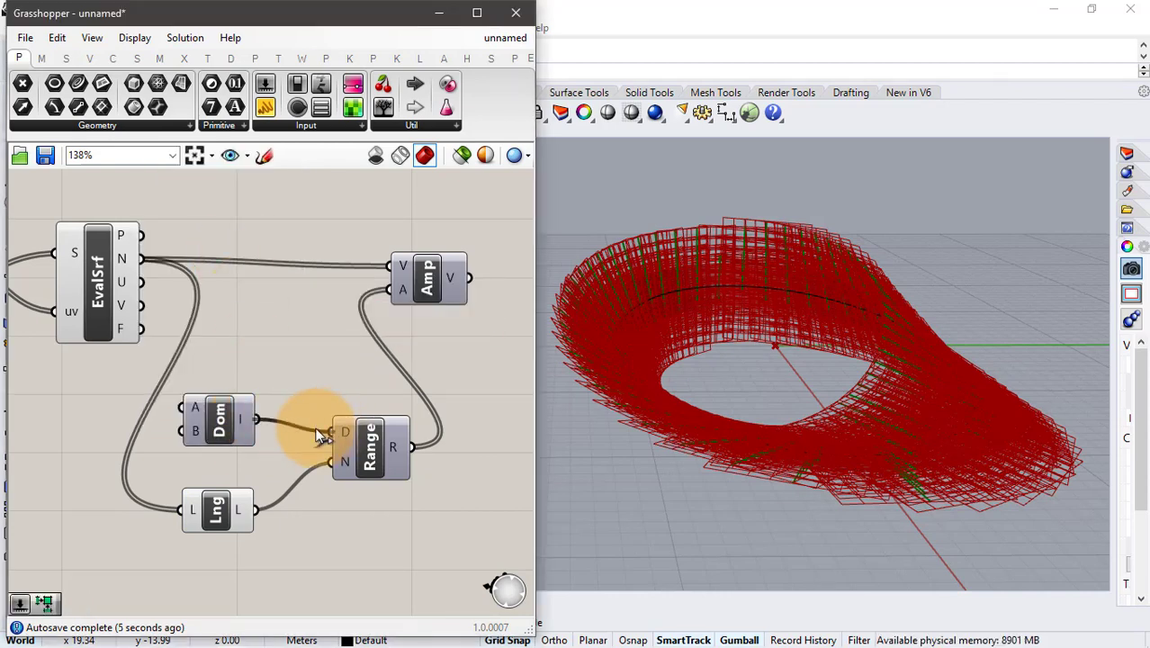
# - Apply the expression -x to Construct Domain's A input
pyautogui.rightClick(206, 410)
pyautogui.moveTo(270, 513)
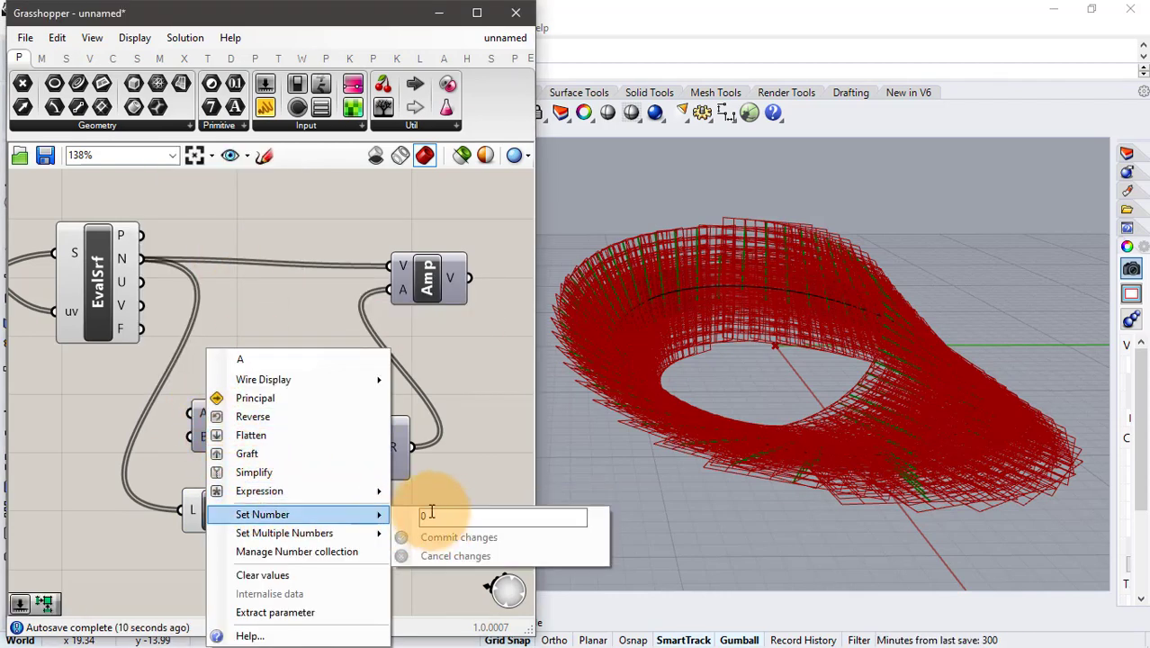
pyautogui.moveTo(383, 495)
pyautogui.click(428, 508)
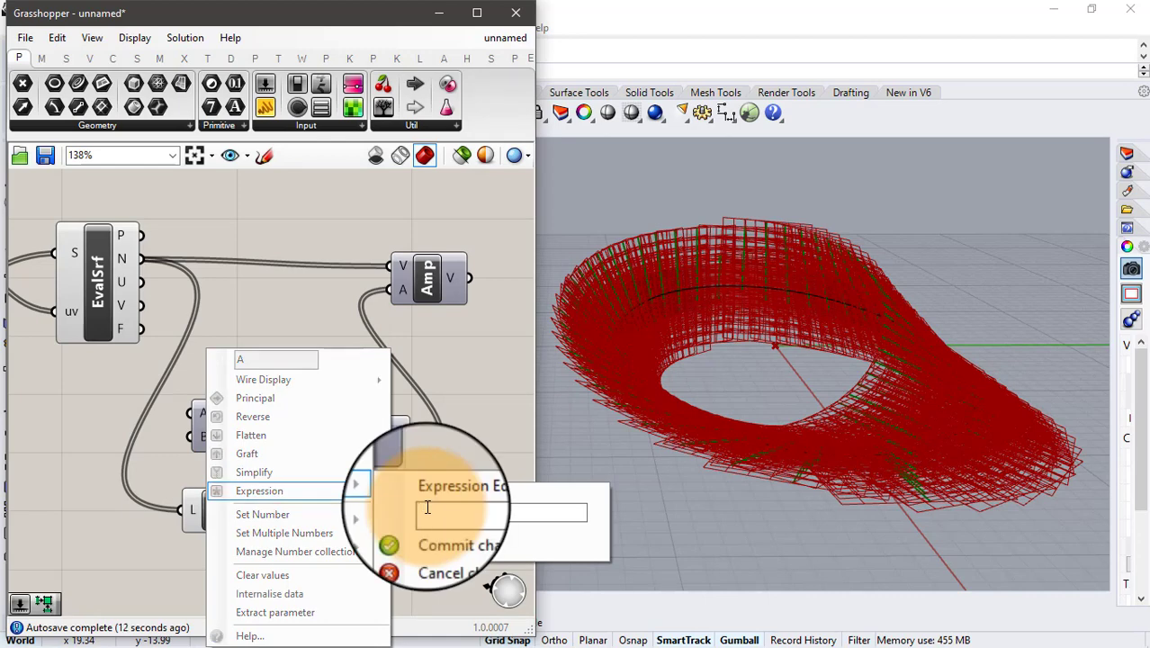
pyautogui.write('-x')
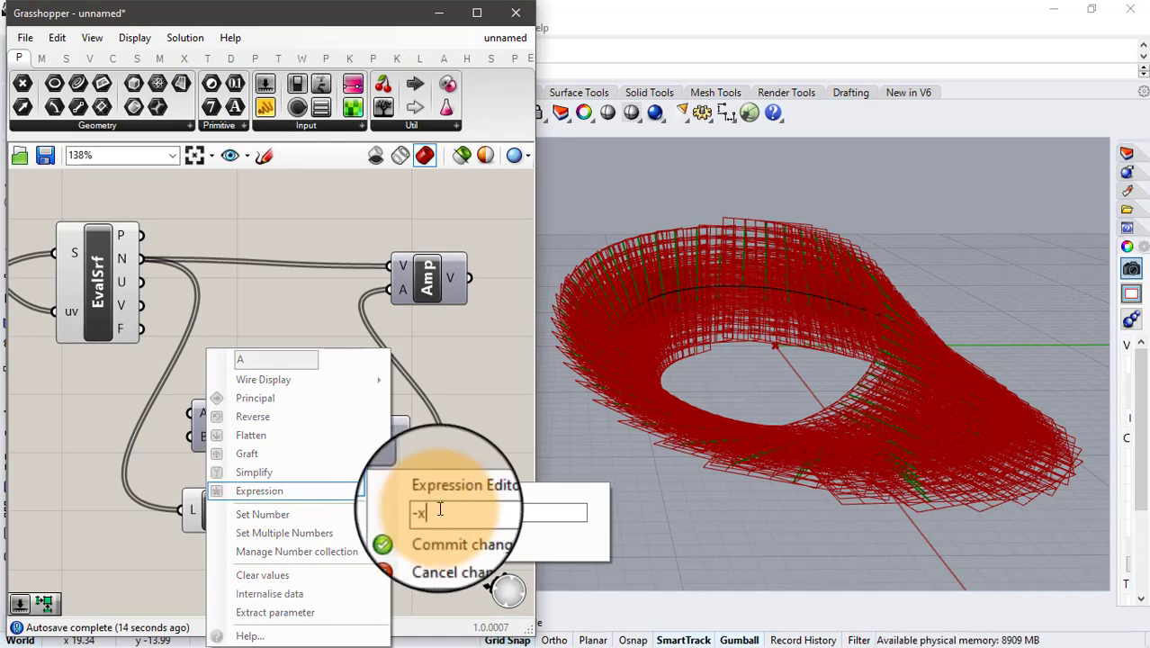
pyautogui.click(439, 529)
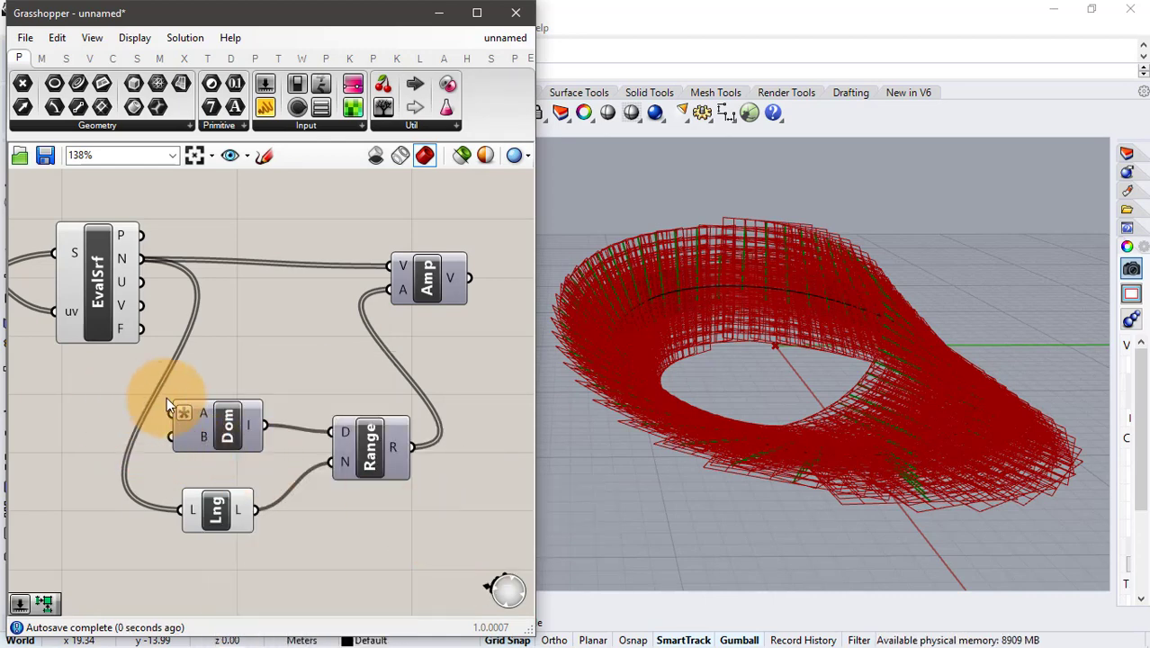
# - Add a number slider set to 1.35 and connect it to both Construct Domain inputs, A and B
pyautogui.moveTo(60, 399); pyautogui.dragTo(195, 385, button='right')
pyautogui.doubleClick(142, 405)
pyautogui.write('1.35')
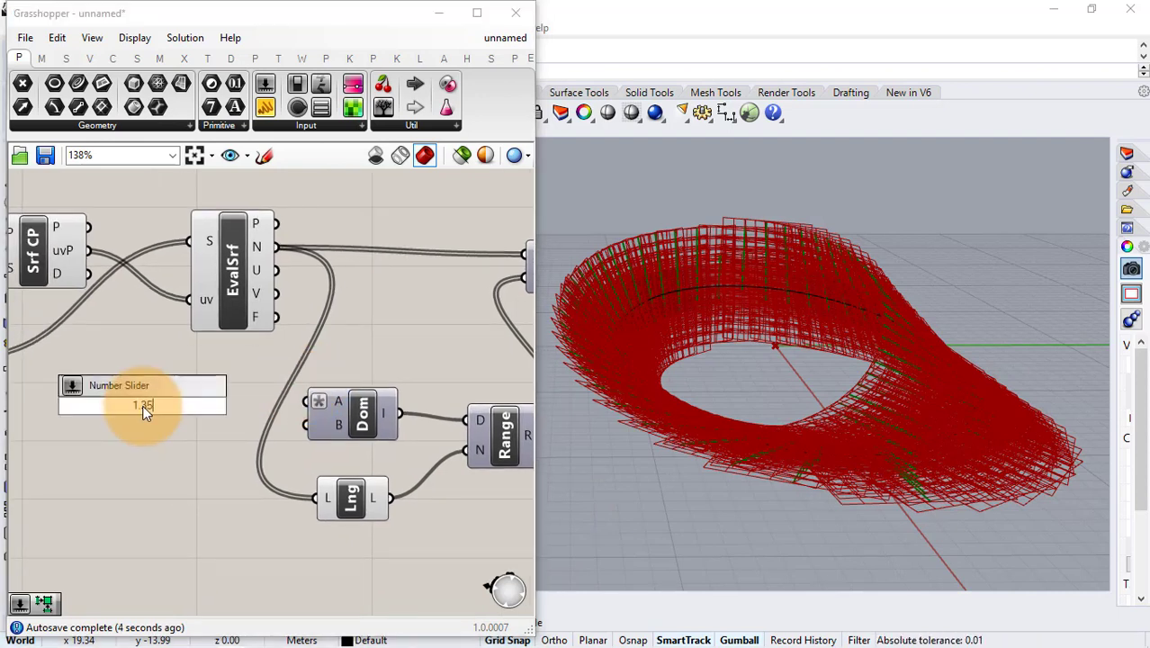
pyautogui.press('Return')
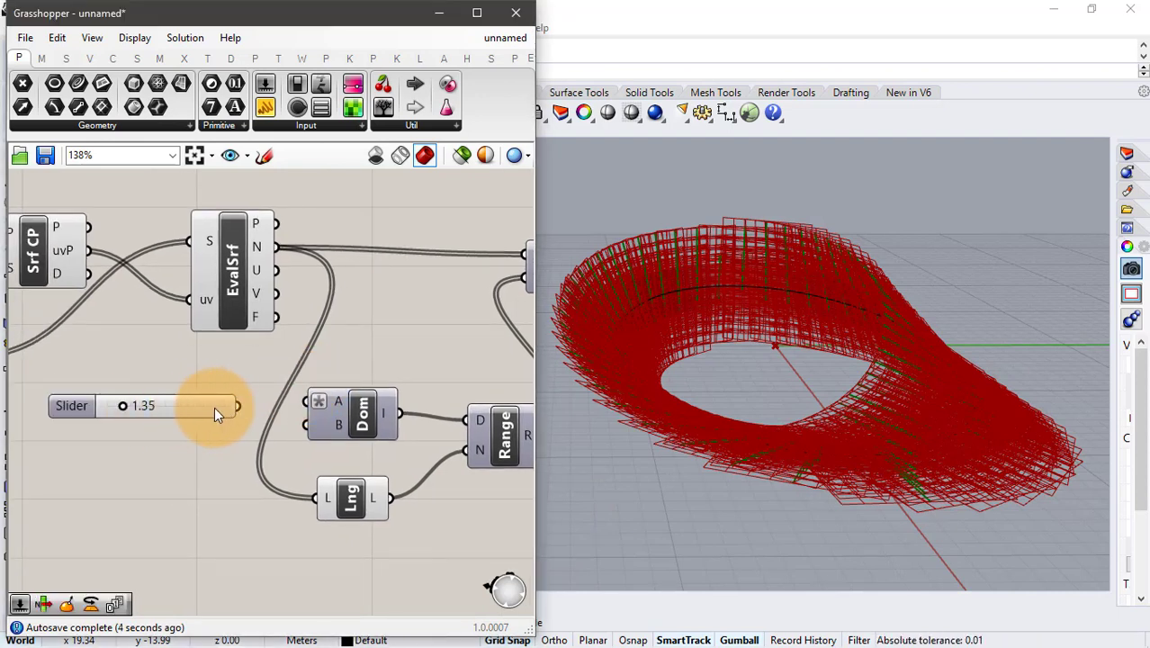
pyautogui.moveTo(284, 409); pyautogui.dragTo(280, 411)
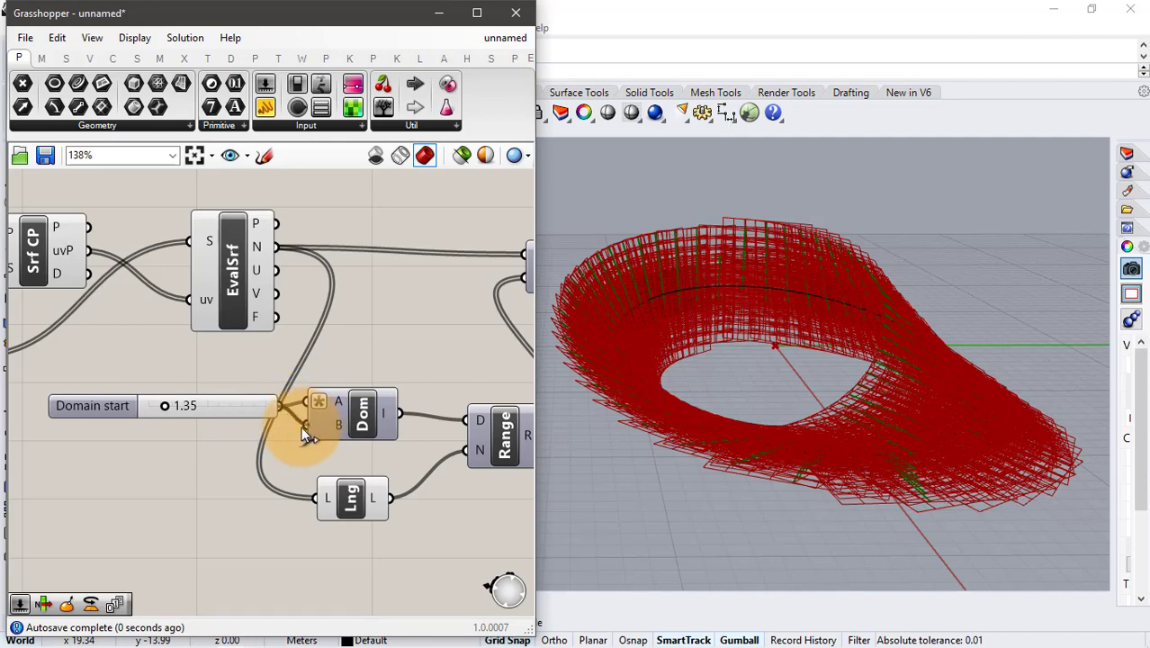
pyautogui.click(236, 410)
pyautogui.click(231, 373)
# - Add an Extrude component, connect Amplitude's vector to its D input and the SubSrf surface output to its B input
pyautogui.scroll(-1, 233, 370)
pyautogui.moveTo(295, 360); pyautogui.dragTo(184, 324, button='right')
pyautogui.scroll(-2, 373, 327)
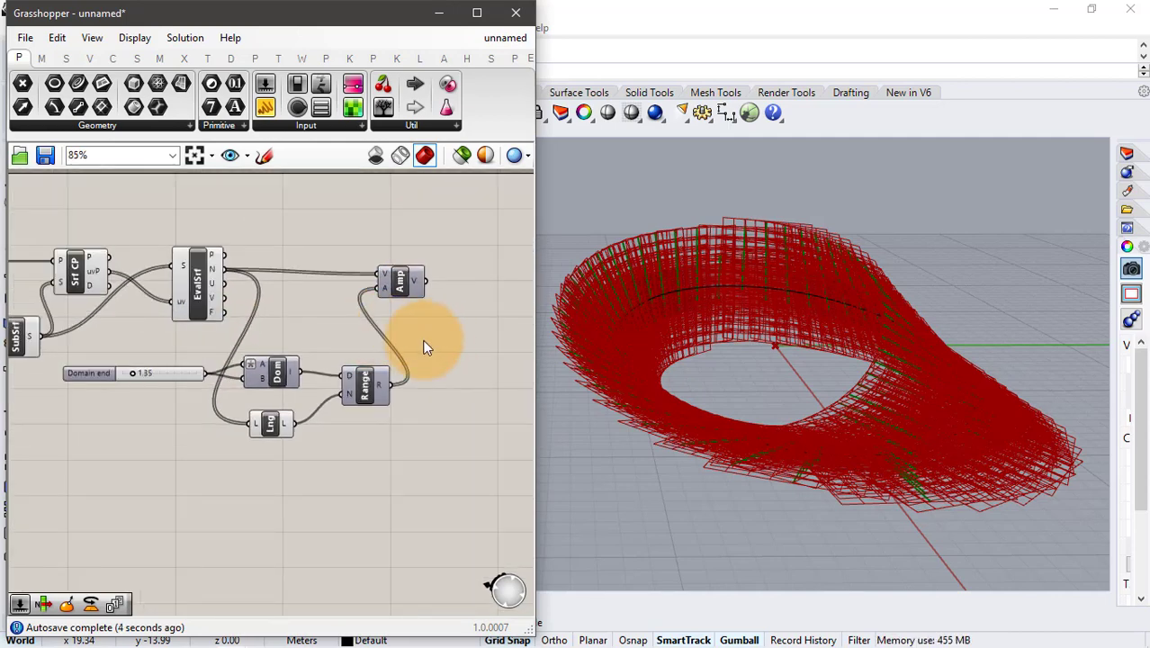
pyautogui.doubleClick(408, 320)
pyautogui.write('extr')
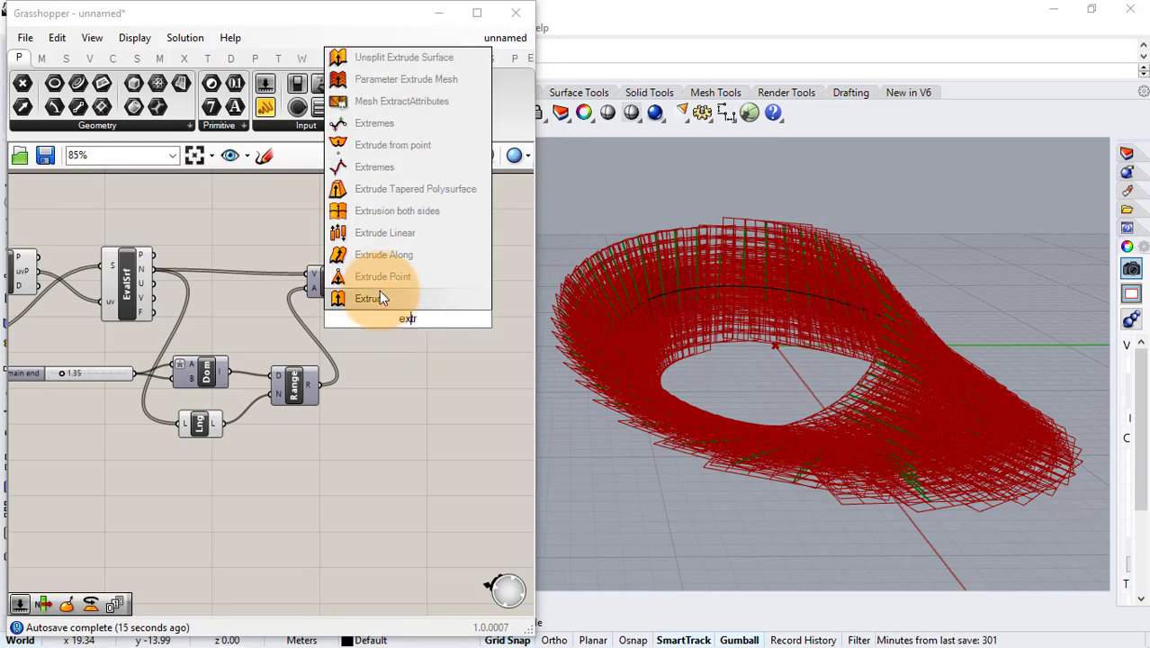
pyautogui.click(379, 301)
pyautogui.click(409, 319)
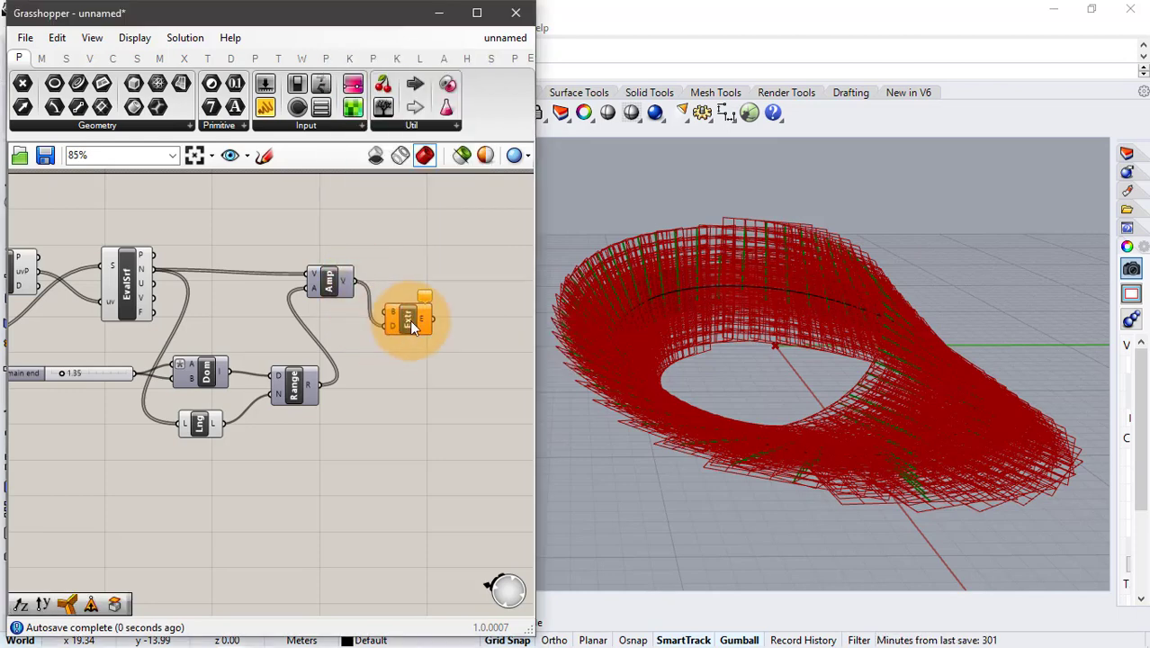
pyautogui.moveTo(295, 353); pyautogui.dragTo(459, 325, button='right')
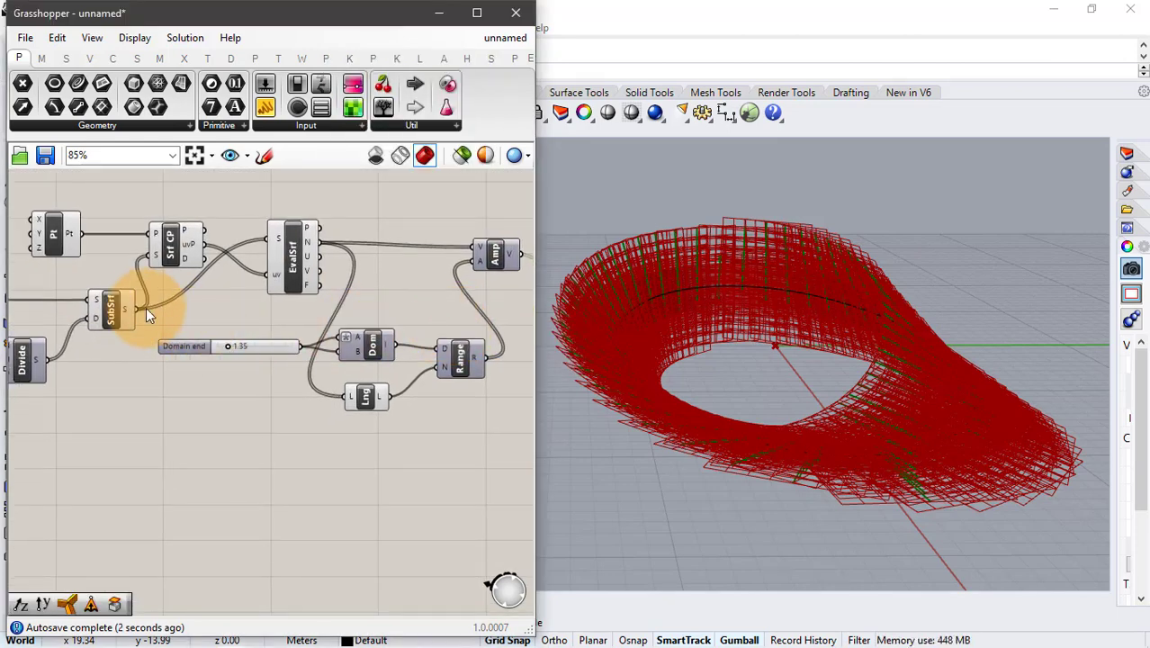
pyautogui.moveTo(132, 307); pyautogui.dragTo(480, 292)
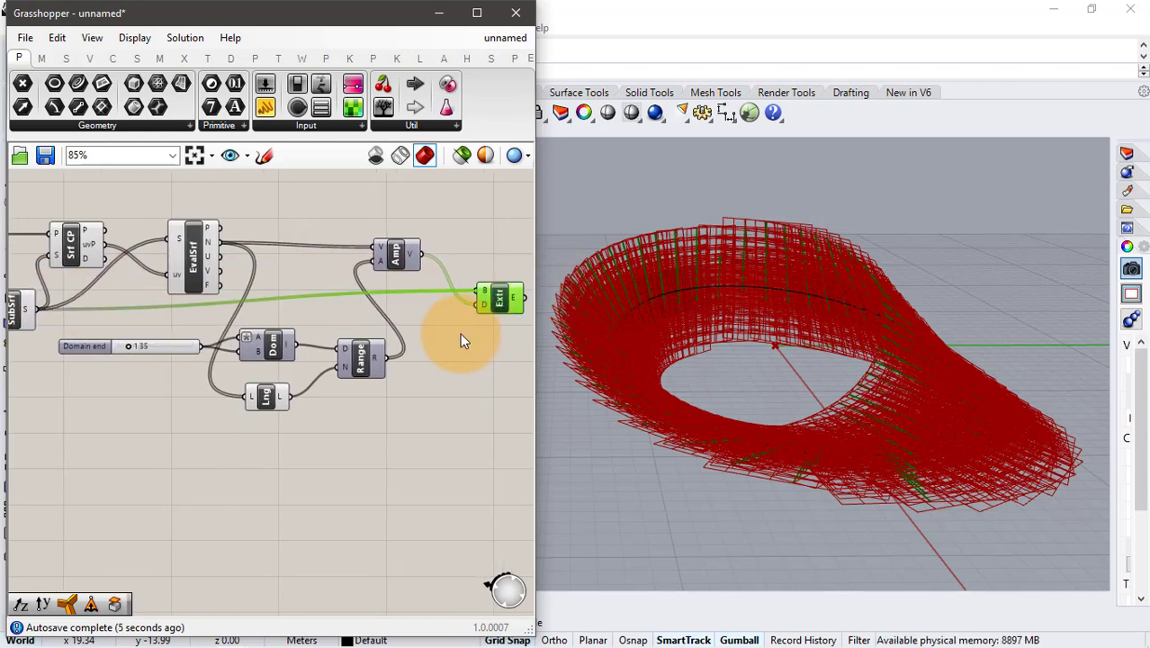
# - Turn off the preview of the components upstream of Extrude
pyautogui.scroll(-3, 442, 274)
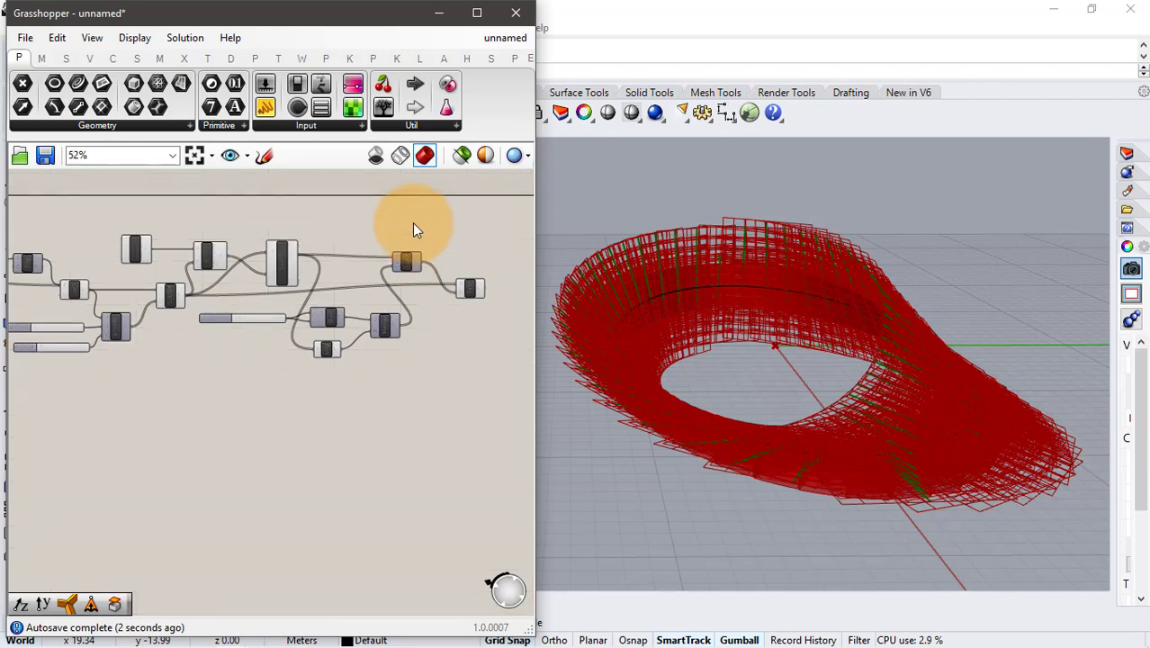
pyautogui.moveTo(413, 223); pyautogui.dragTo(63, 450)
pyautogui.middleClick(246, 468)
pyautogui.click(300, 415)
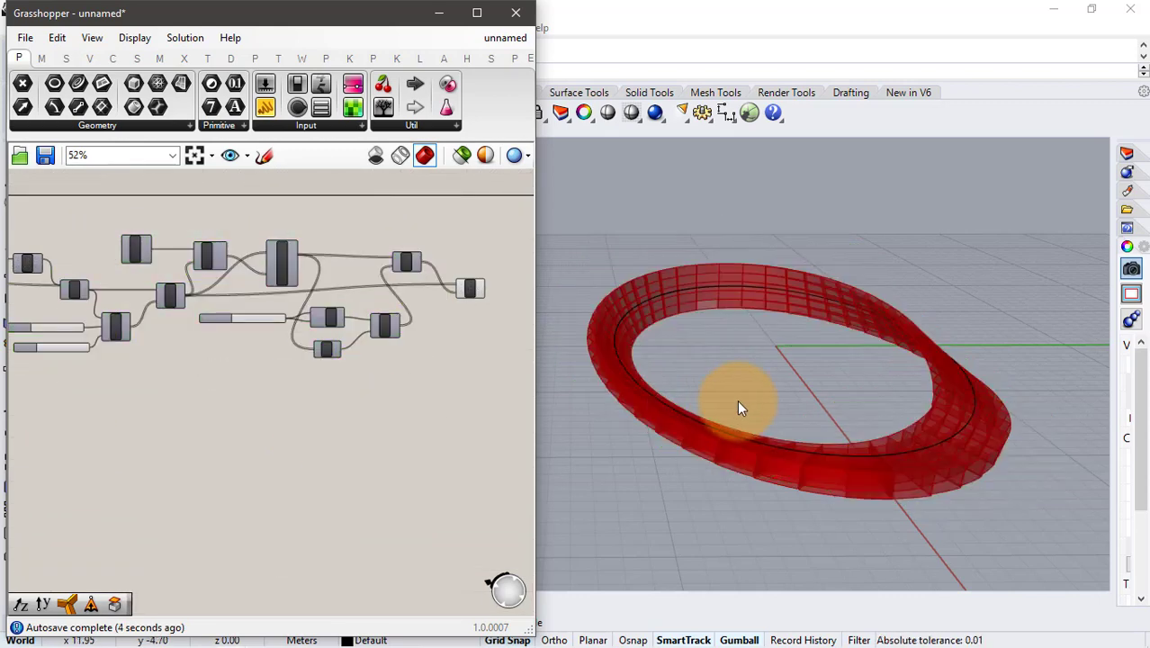
# - Examine the extruded panels around the ellipse up close and from different angles in the Rhino viewport
pyautogui.moveTo(738, 402); pyautogui.dragTo(806, 421, button='right')
pyautogui.scroll(8, 751, 358)
pyautogui.moveTo(750, 358); pyautogui.dragTo(956, 374, button='right')
pyautogui.scroll(6, 765, 308)
pyautogui.keyDown('shift'); pyautogui.moveTo(746, 327); pyautogui.dragTo(856, 416, button='right'); pyautogui.keyUp('shift')
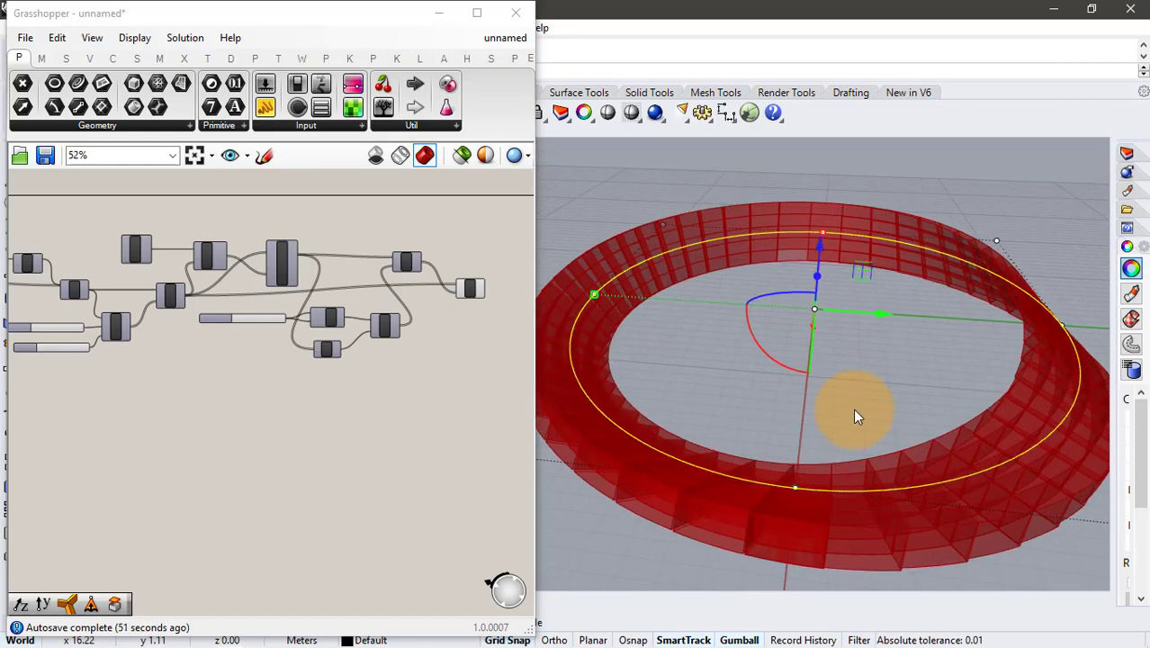
pyautogui.click(761, 355)
# - Add a Deconstruct Brep component after Extrude and connect Extrude's output to its B input
pyautogui.scroll(5, 322, 326)
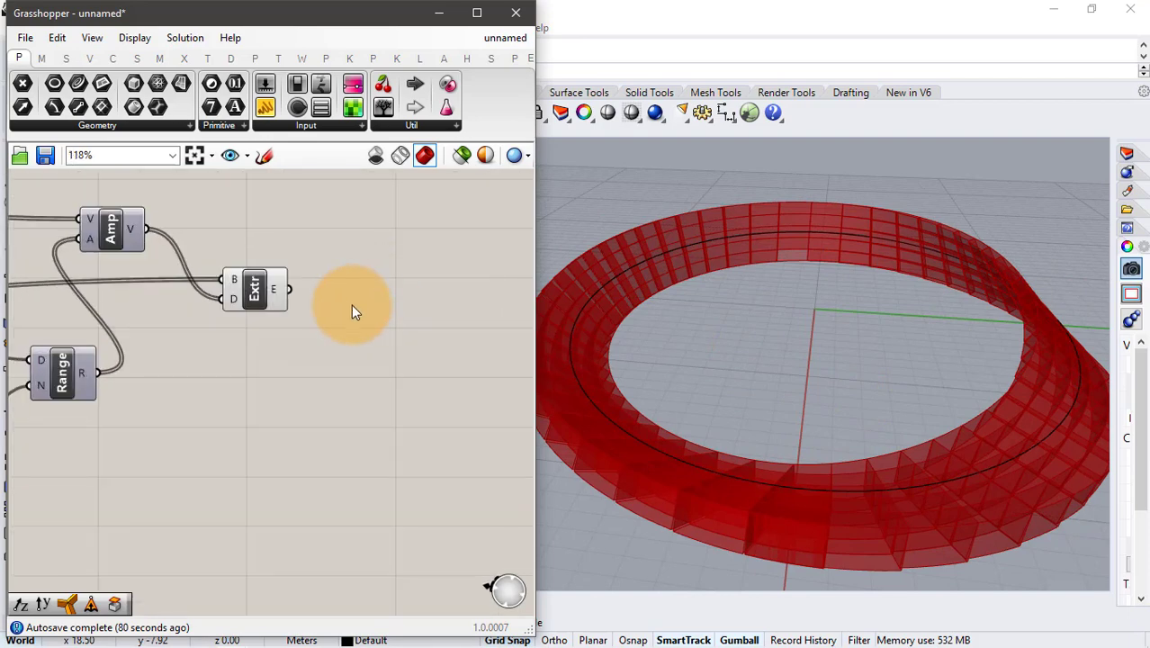
pyautogui.doubleClick(351, 304)
pyautogui.write('debr')
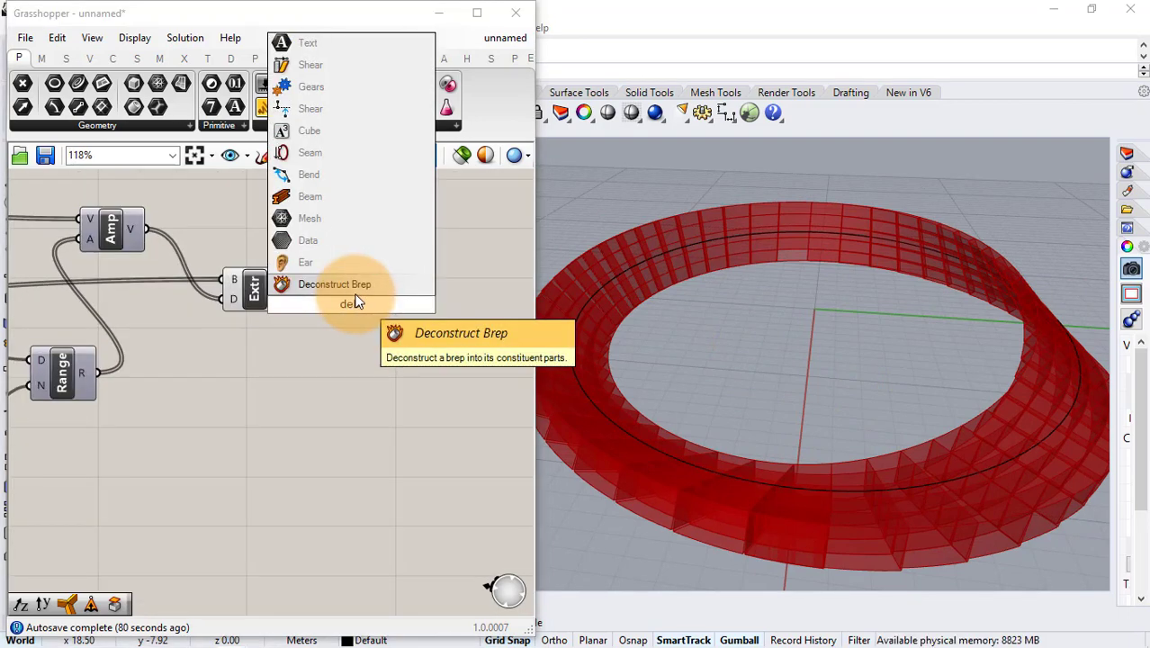
pyautogui.press('Return')
pyautogui.moveTo(361, 296); pyautogui.dragTo(395, 281)
pyautogui.click(314, 308)
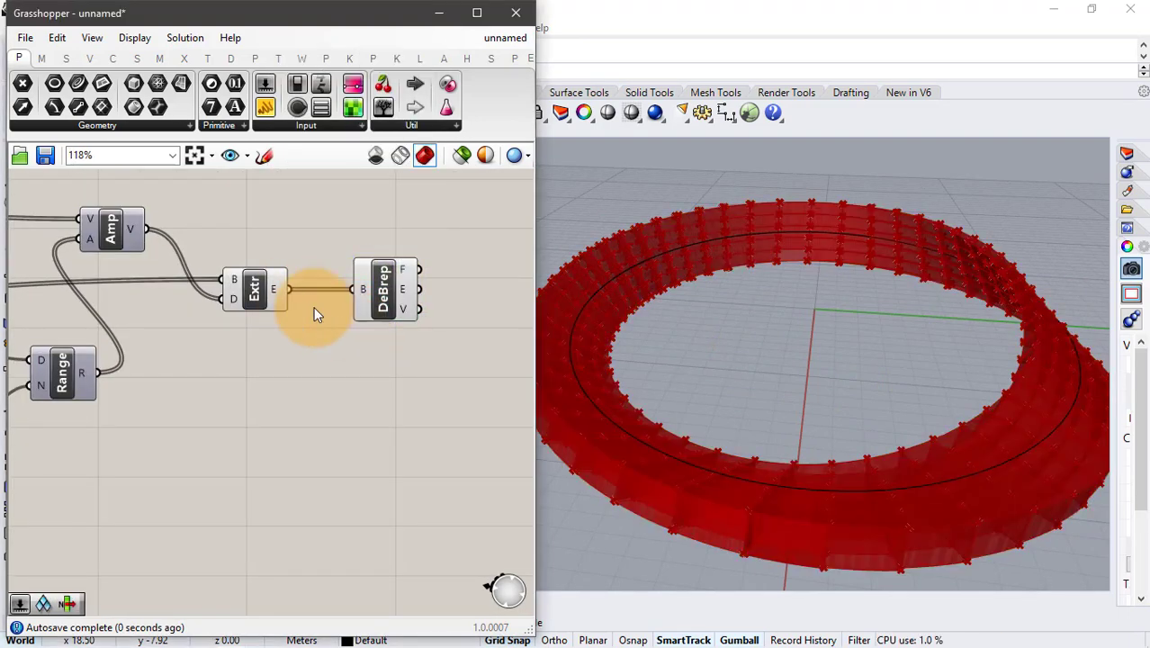
# - Turn off the preview of the Extrude component
pyautogui.moveTo(262, 274); pyautogui.dragTo(248, 296)
pyautogui.middleClick(241, 326)
pyautogui.click(301, 306)
# - Add a Cull Index component and connect Deconstruct Brep's faces output to its L input
pyautogui.moveTo(472, 298); pyautogui.dragTo(348, 296, button='right')
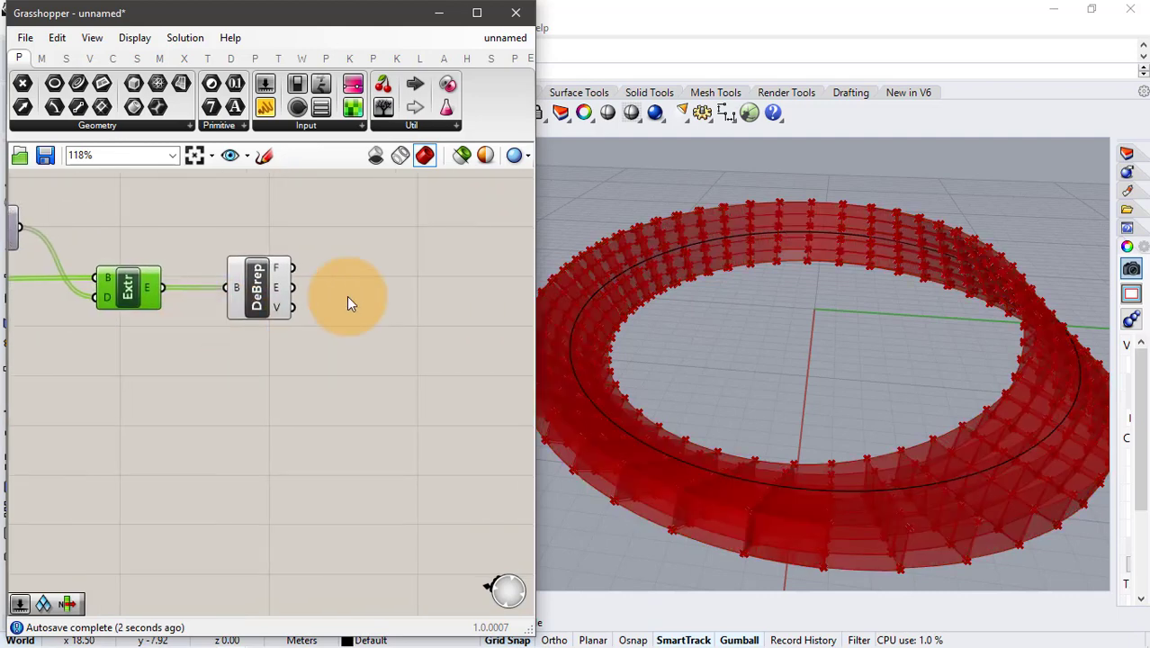
pyautogui.doubleClick(362, 291)
pyautogui.write('cull')
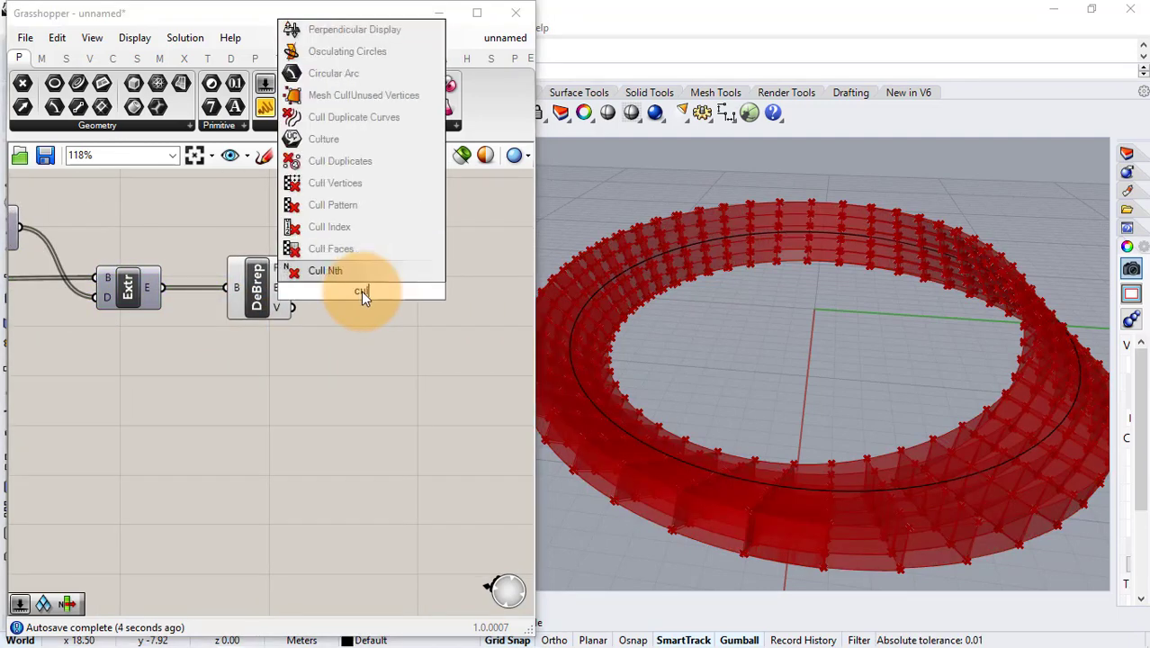
pyautogui.write('i')
pyautogui.press('Return')
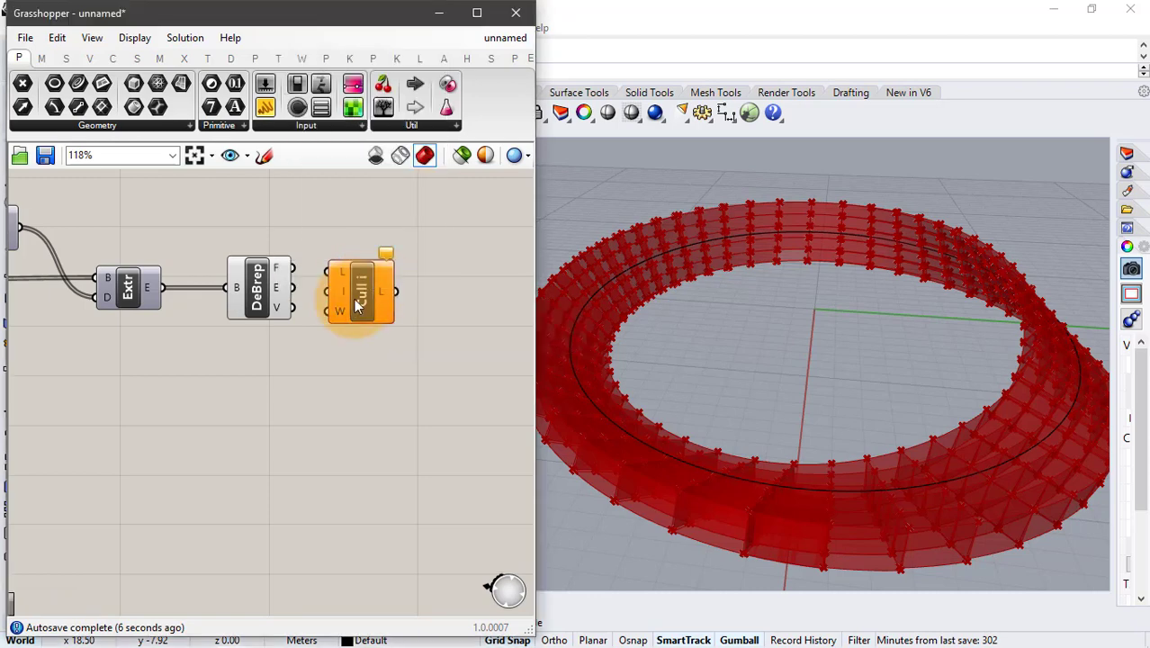
# - Add an integer slider set to 5, connect it to Cull Index's I input and check the remaining faces
pyautogui.doubleClick(253, 232)
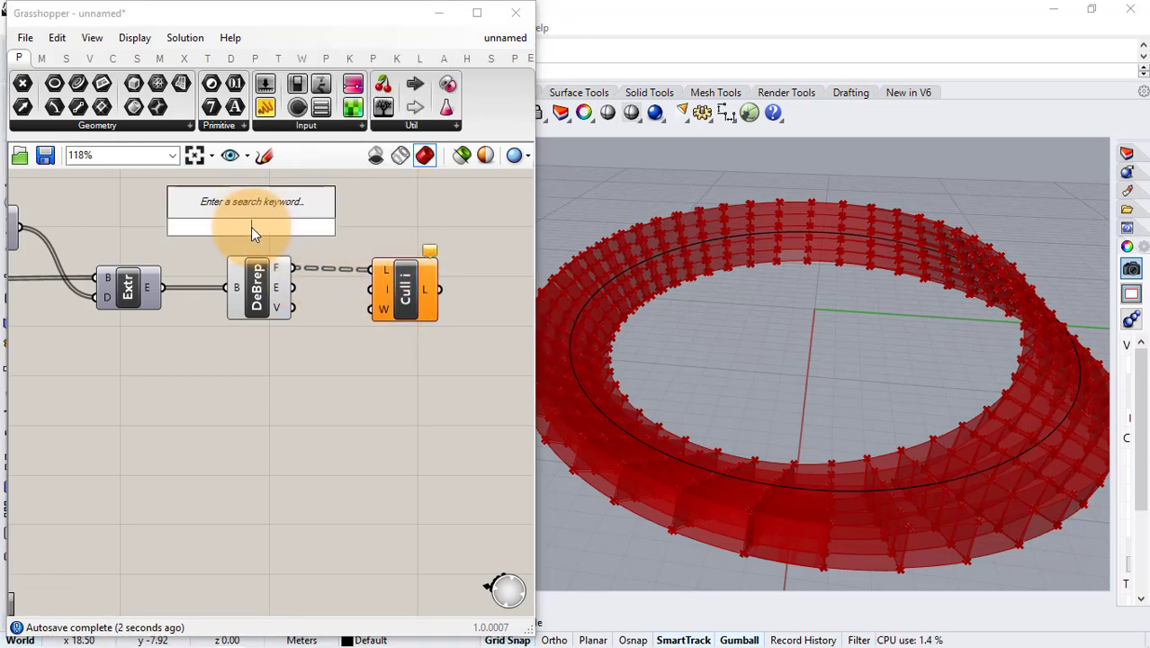
pyautogui.write('5')
pyautogui.press('Return')
pyautogui.moveTo(334, 227); pyautogui.dragTo(396, 291)
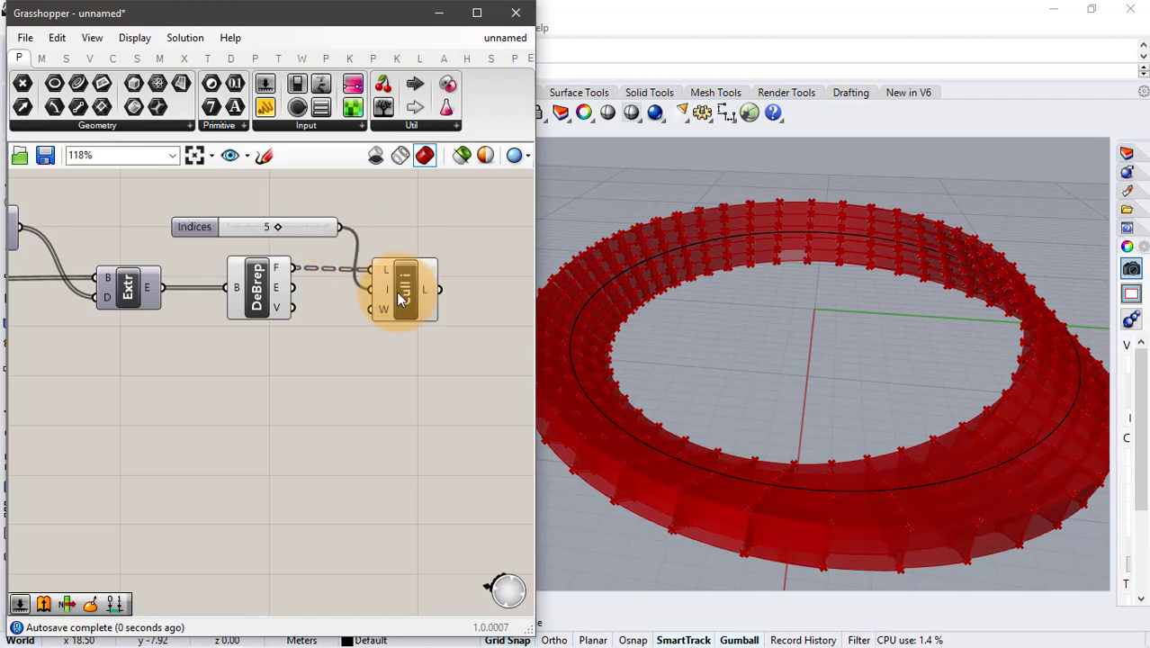
pyautogui.click(402, 299)
pyautogui.moveTo(867, 256); pyautogui.dragTo(783, 335, button='right')
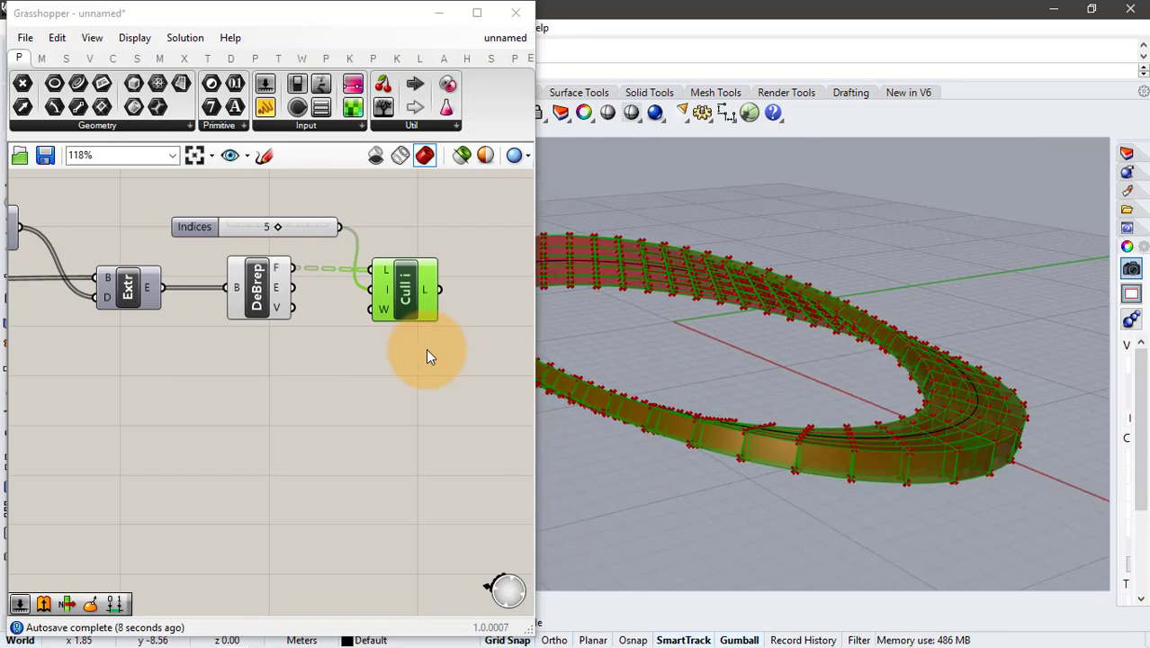
# - Turn off the preview of the Deconstruct Brep component
pyautogui.click(425, 348)
pyautogui.moveTo(377, 332); pyautogui.dragTo(300, 322, button='right')
pyautogui.click(321, 288)
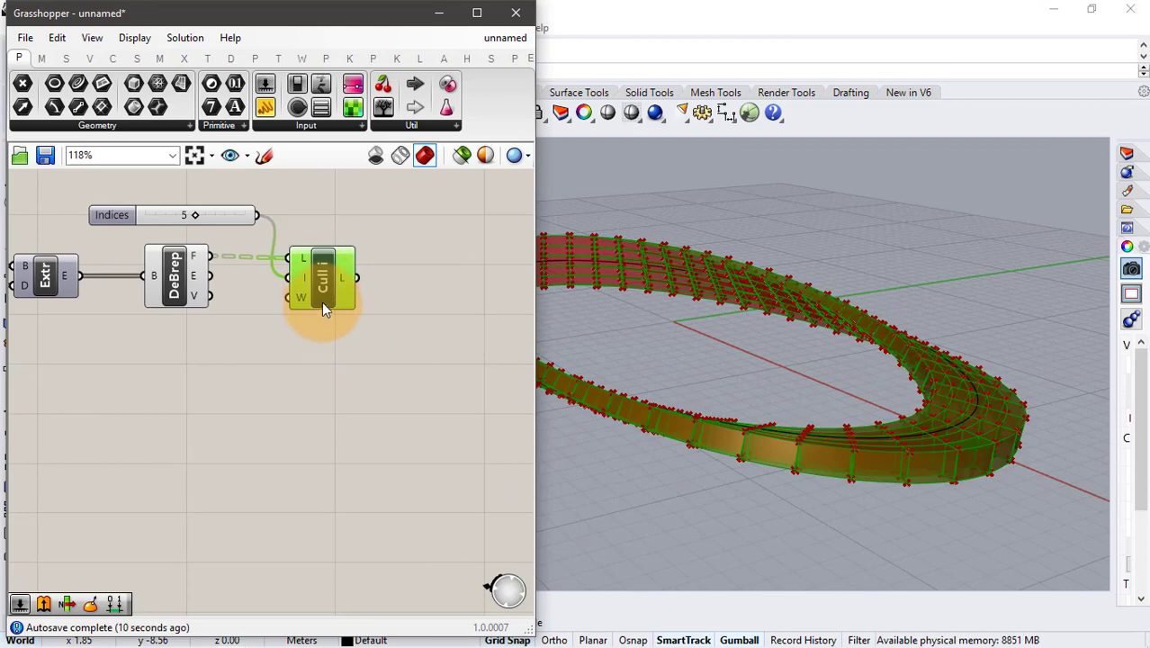
pyautogui.moveTo(268, 198); pyautogui.dragTo(160, 351)
pyautogui.middleClick(220, 347)
pyautogui.click(258, 301)
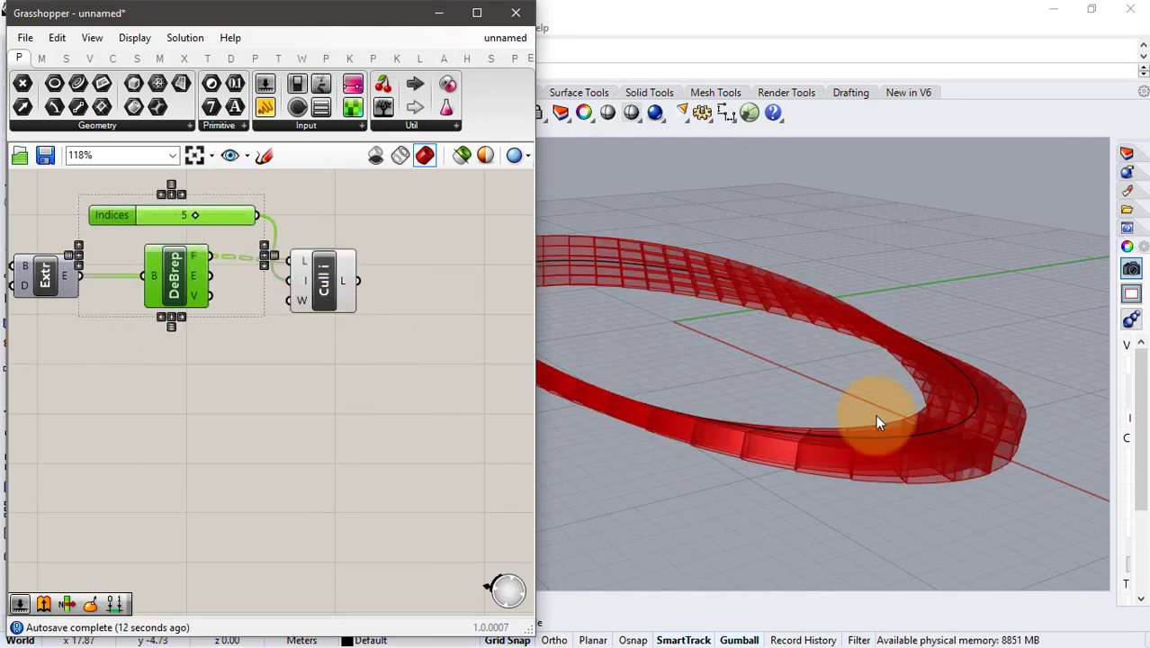
# - Add a Stream Filter component and connect Cull Index's list output to its 0 input
pyautogui.moveTo(875, 415); pyautogui.dragTo(963, 457, button='right')
pyautogui.scroll(3, 939, 453)
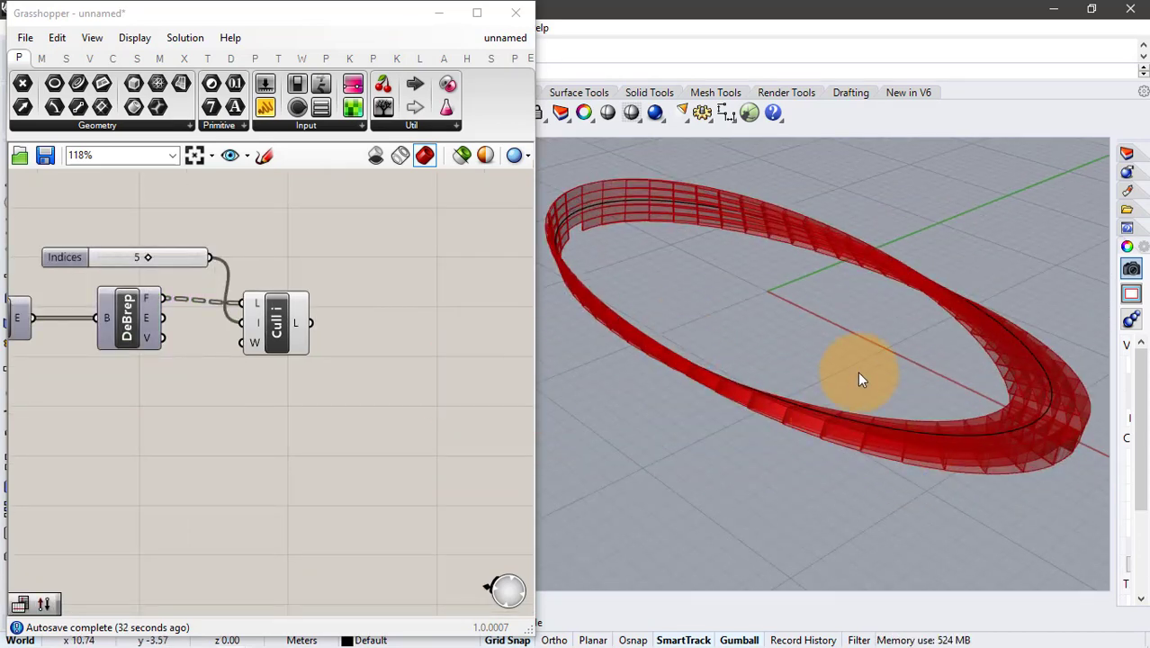
pyautogui.scroll(2, 858, 378)
pyautogui.scroll(-1, 387, 373)
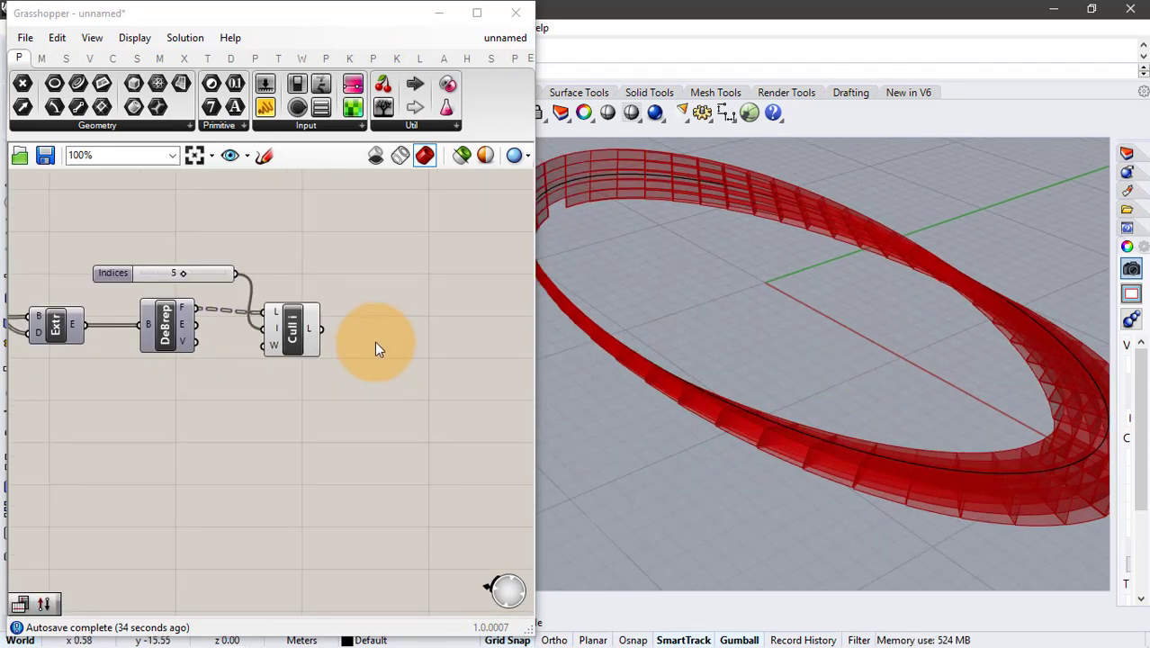
pyautogui.scroll(1, 374, 341)
pyautogui.doubleClick(374, 349)
pyautogui.write('fil')
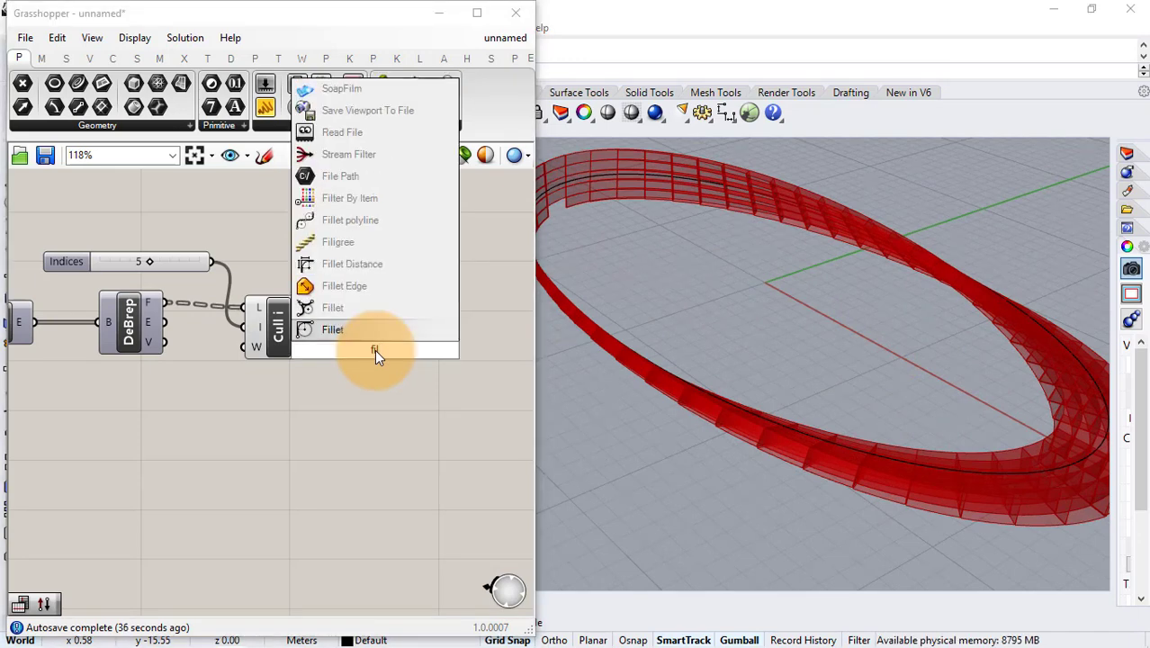
pyautogui.write('ter')
pyautogui.press('Return')
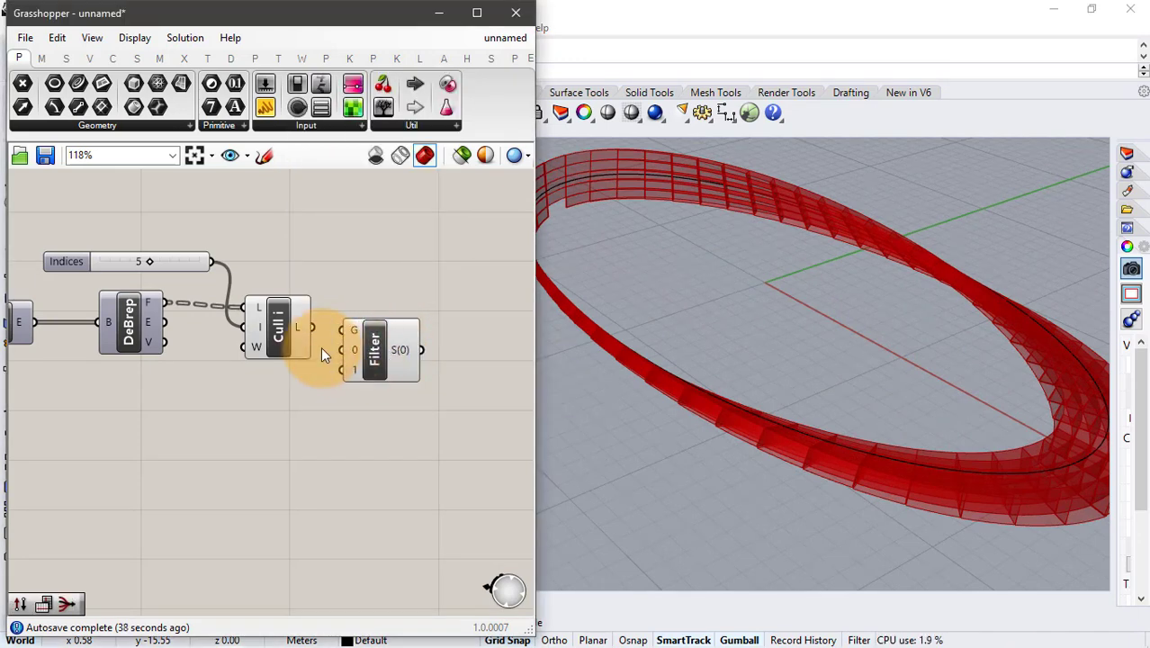
pyautogui.moveTo(331, 349); pyautogui.dragTo(411, 409)
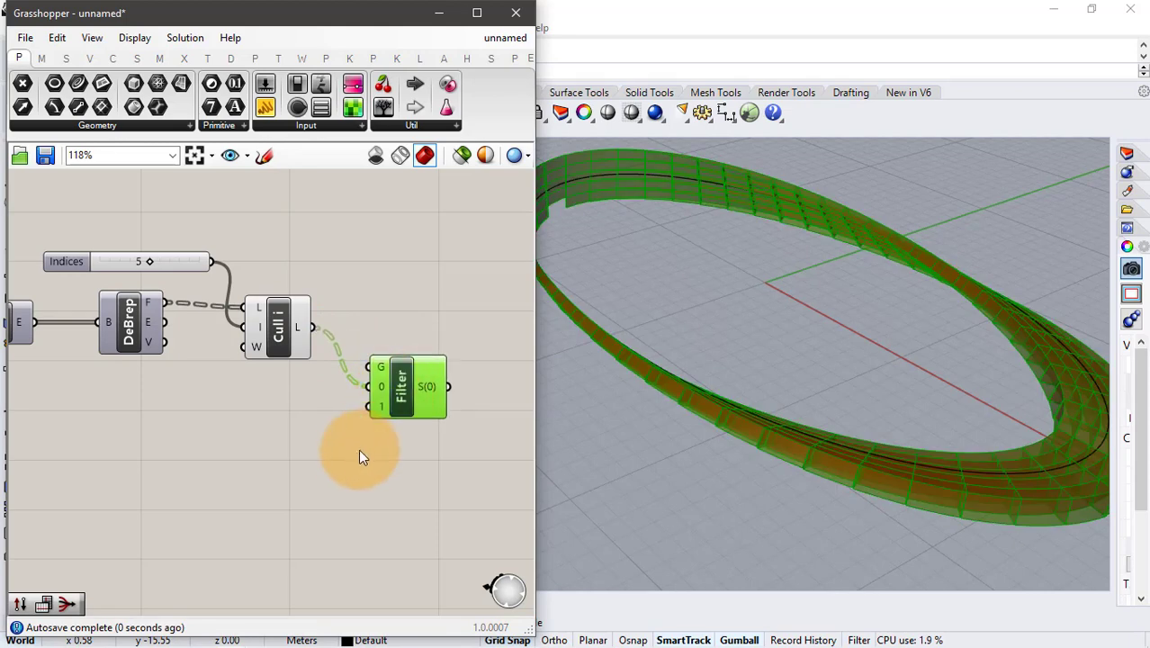
# - Connect the SubSrf surface output to Stream Filter's input 1
pyautogui.click(358, 449)
pyautogui.scroll(-3, 398, 314)
pyautogui.moveTo(286, 339); pyautogui.dragTo(386, 307, button='right')
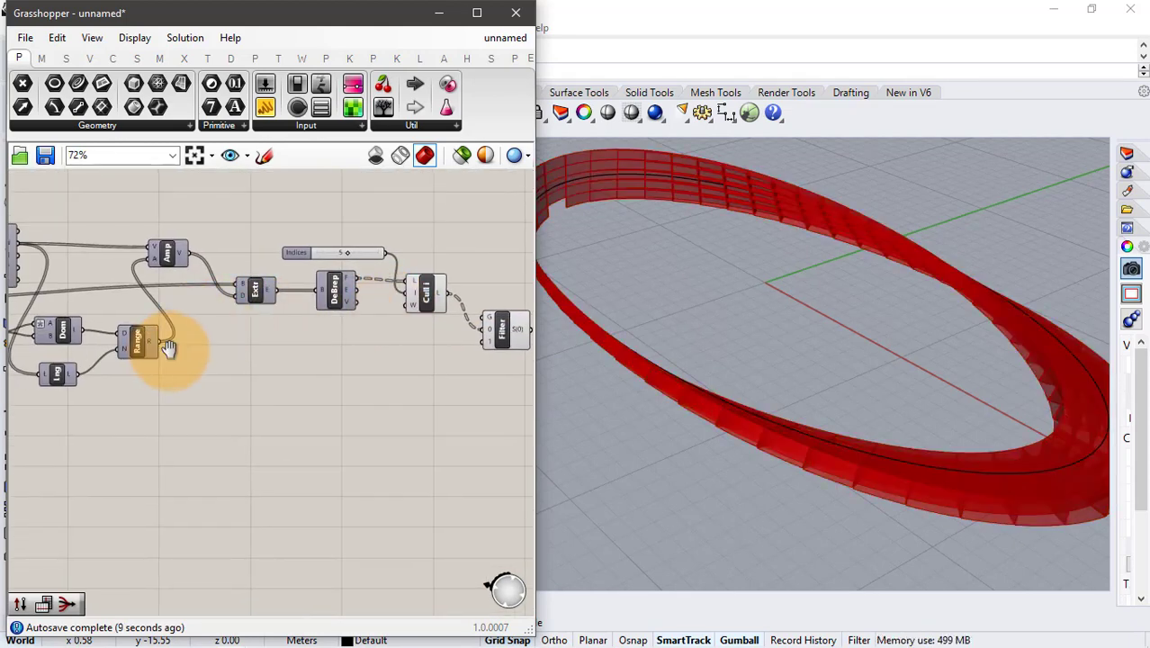
pyautogui.moveTo(170, 349); pyautogui.dragTo(445, 359, button='right')
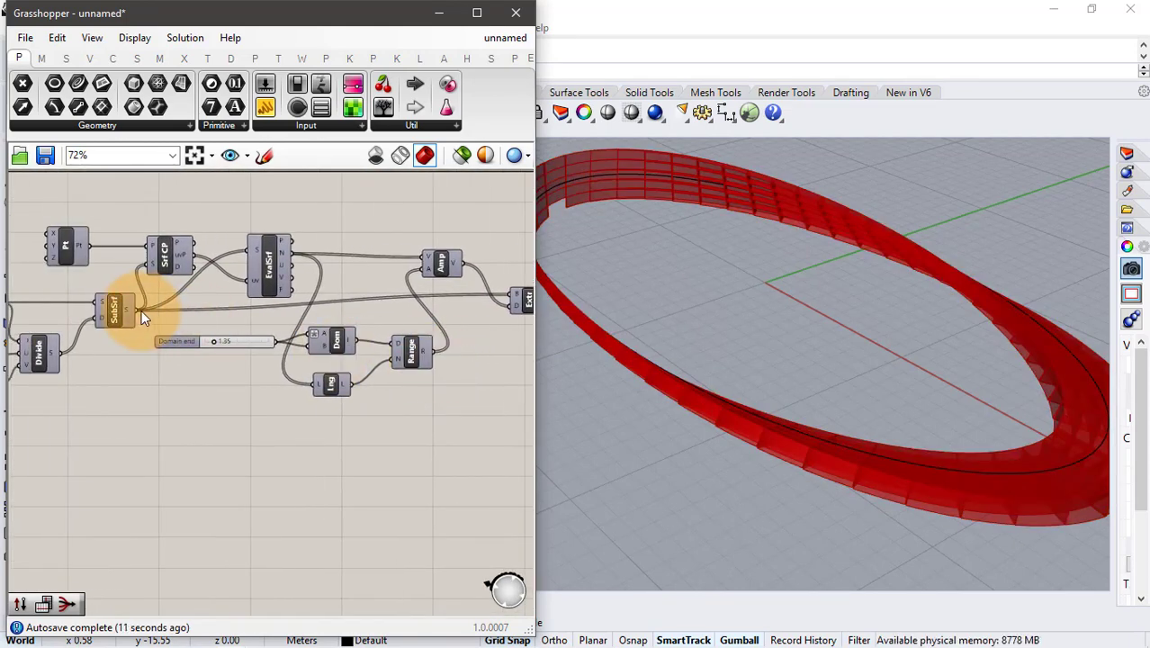
pyautogui.moveTo(146, 315); pyautogui.dragTo(474, 356)
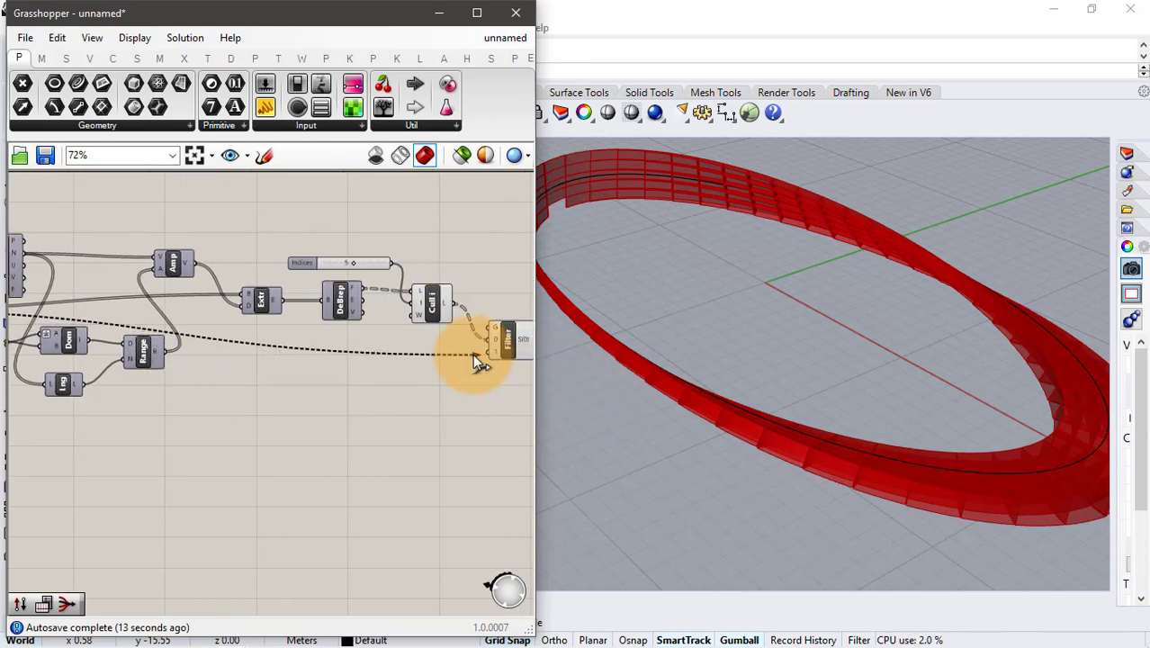
pyautogui.moveTo(472, 387); pyautogui.dragTo(382, 386, button='right')
# - Move Stream Filter further below Cull Index and turn off Cull Index's preview
pyautogui.scroll(5, 429, 330)
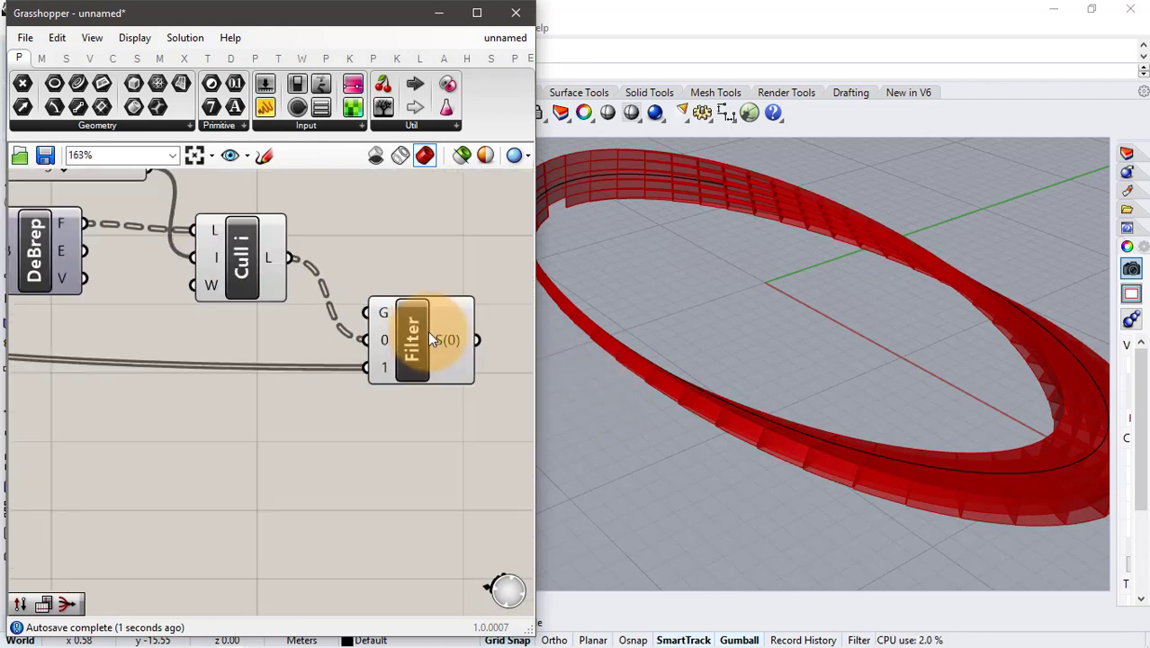
pyautogui.click(427, 330)
pyautogui.click(359, 261)
pyautogui.moveTo(378, 263); pyautogui.dragTo(424, 419, button='right')
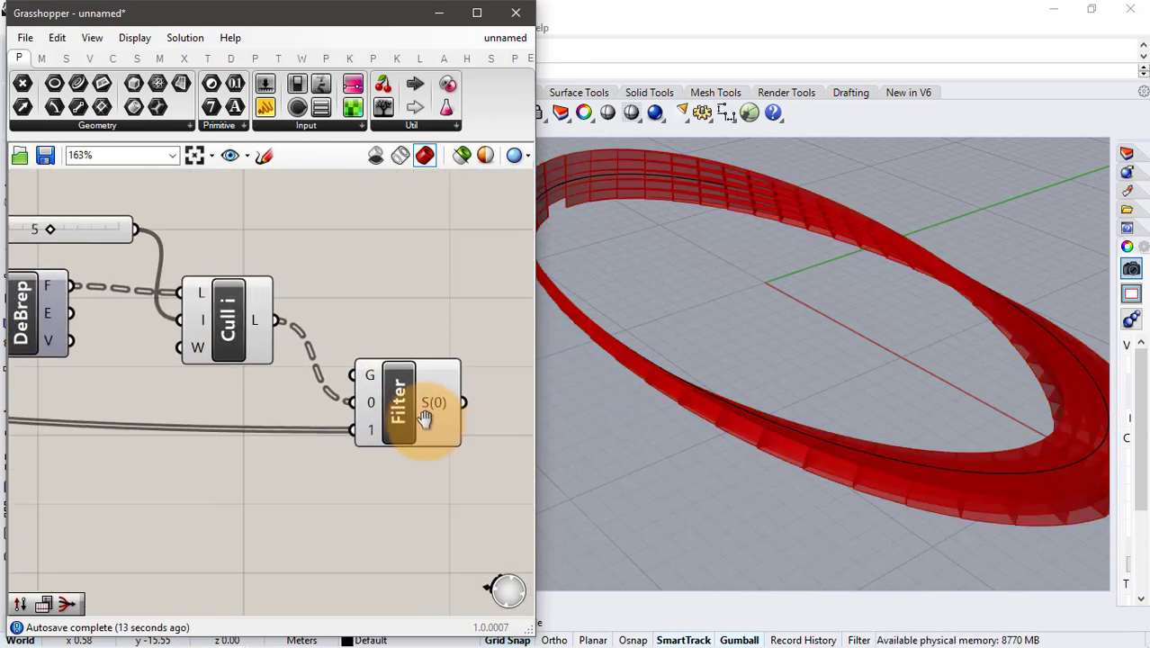
pyautogui.moveTo(416, 420); pyautogui.dragTo(439, 474)
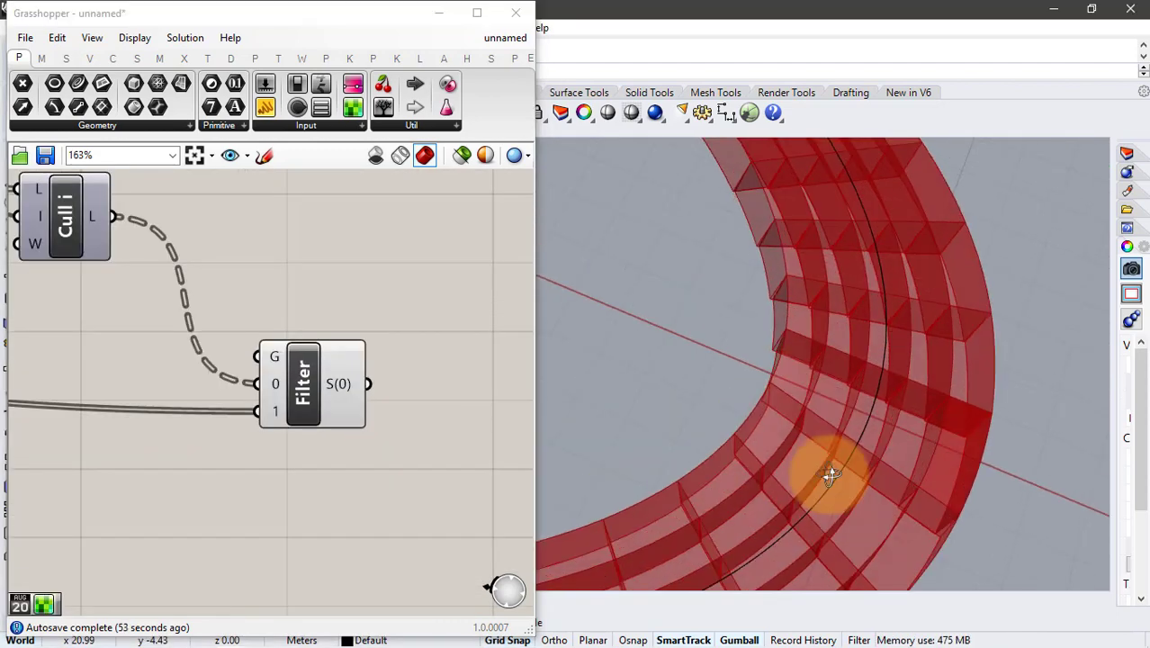
# - Add a Custom Preview component and connect Stream Filter's output to its geometry input
pyautogui.moveTo(831, 477); pyautogui.dragTo(846, 387, button='right')
pyautogui.moveTo(374, 346); pyautogui.dragTo(265, 349, button='right')
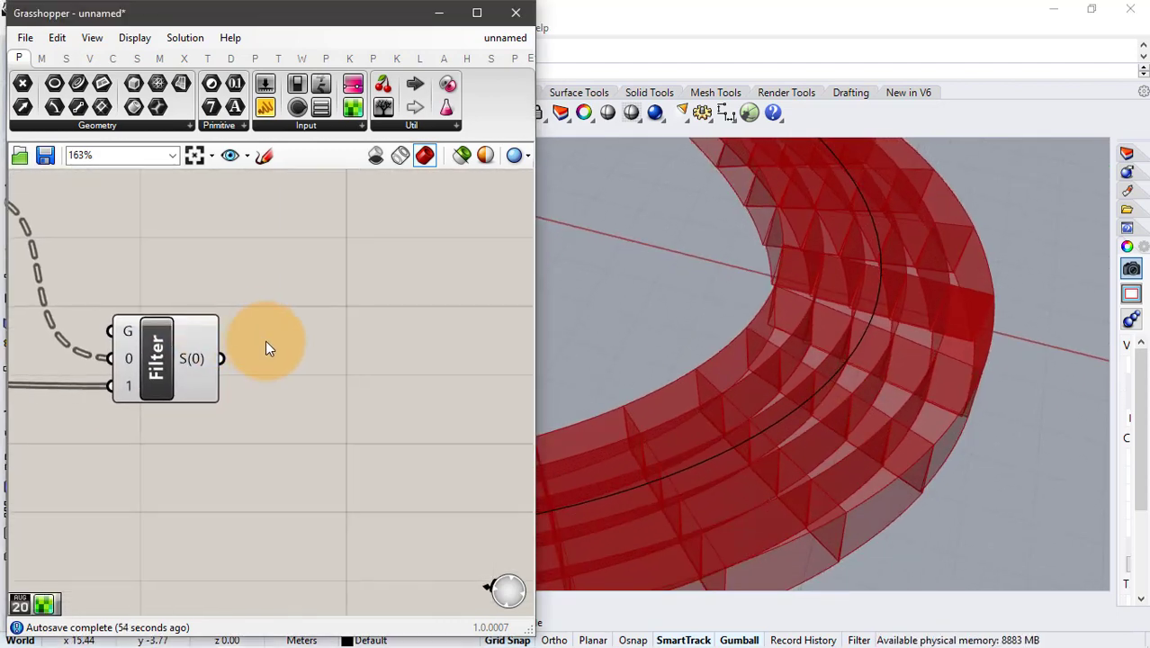
pyautogui.doubleClick(278, 363)
pyautogui.write('cus')
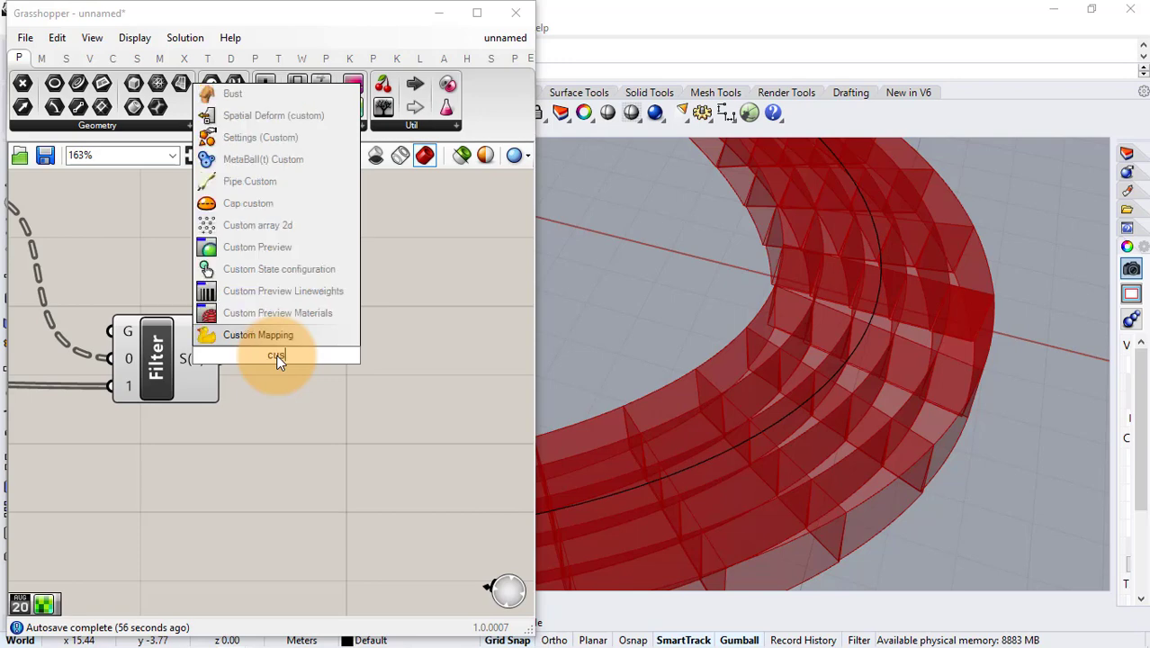
pyautogui.click(270, 248)
pyautogui.moveTo(222, 358); pyautogui.dragTo(281, 358)
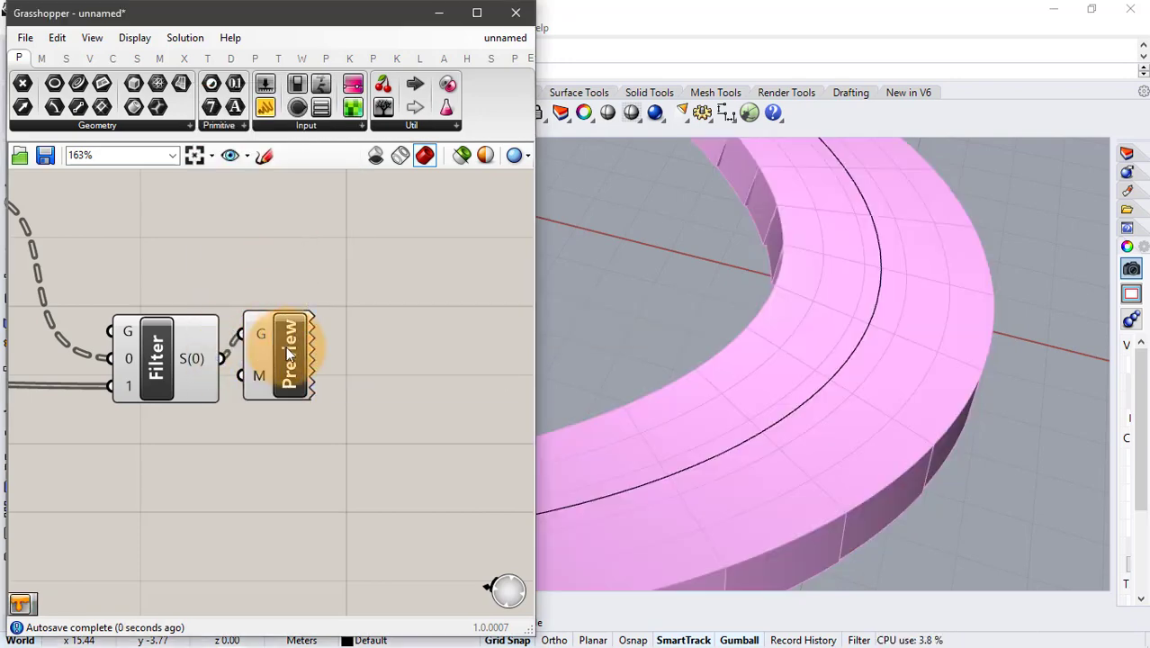
pyautogui.click(288, 350)
pyautogui.click(333, 319)
pyautogui.moveTo(817, 406); pyautogui.dragTo(846, 357, button='right')
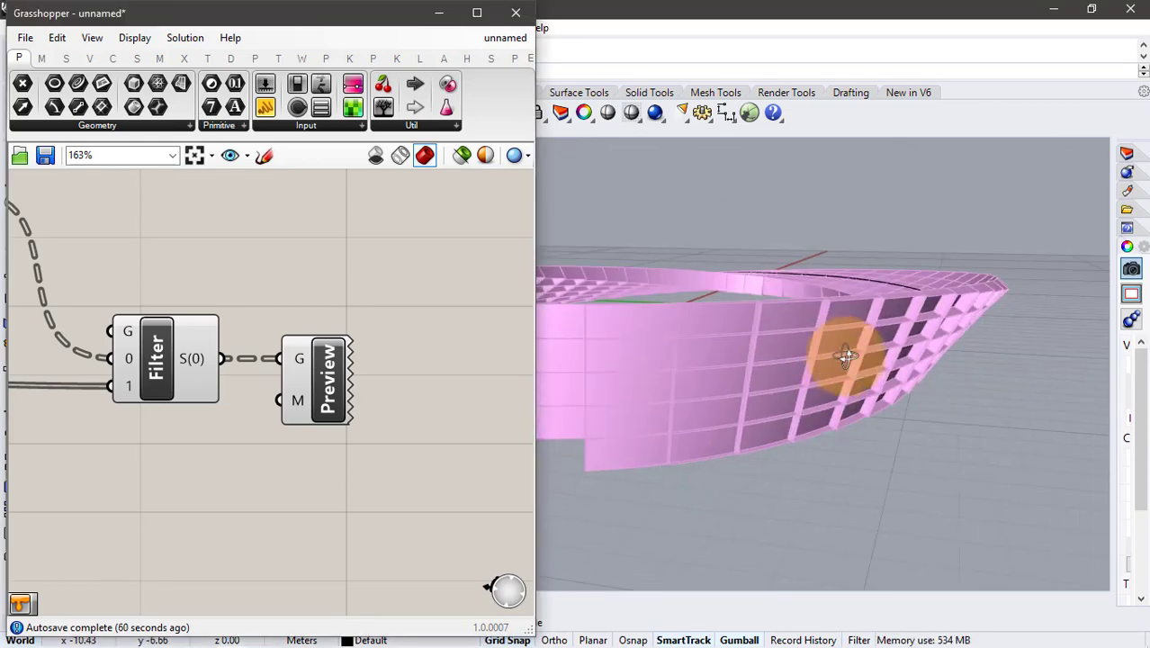
# - Add a number slider set to 0 and connect it to Cull Index's indices input alongside the existing slider
pyautogui.scroll(-3, 401, 326)
pyautogui.moveTo(231, 281); pyautogui.dragTo(419, 339, button='right')
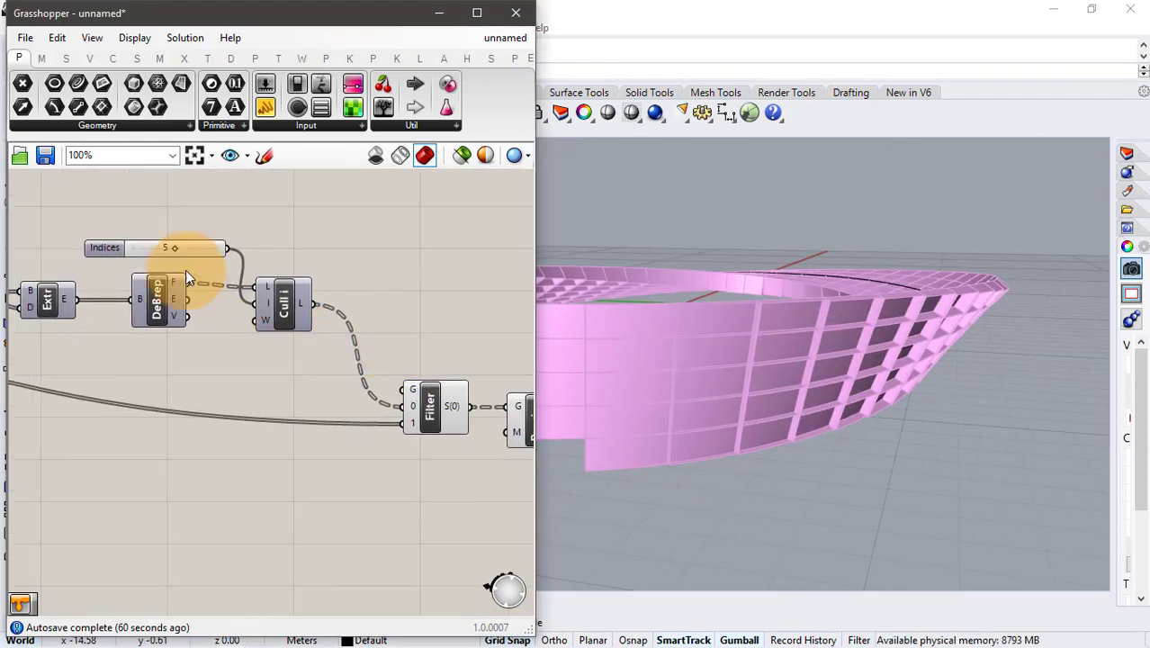
pyautogui.moveTo(172, 228); pyautogui.dragTo(206, 253, button='right')
pyautogui.scroll(2, 206, 253)
pyautogui.doubleClick(209, 252)
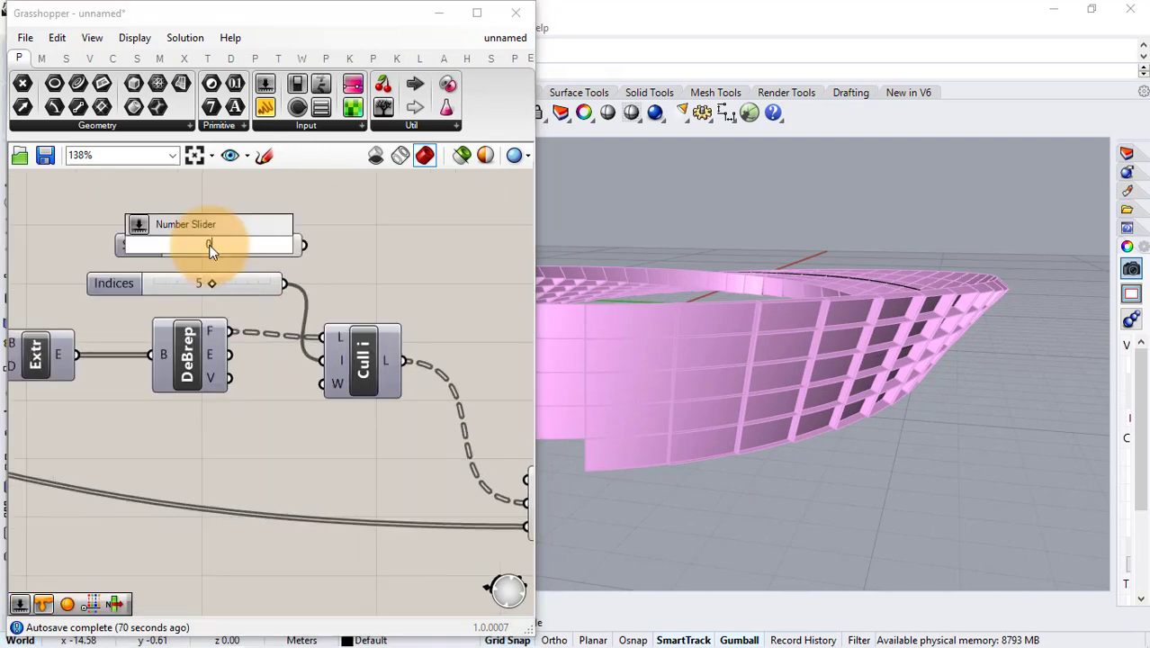
pyautogui.press('Return')
pyautogui.moveTo(305, 244); pyautogui.dragTo(323, 360)
pyautogui.moveTo(938, 345); pyautogui.dragTo(283, 328, button='right')
# - Set the Domain end slider feeding the Construct Domain component to 1.82
pyautogui.moveTo(155, 321); pyautogui.dragTo(288, 293, button='right')
pyautogui.scroll(-3, 288, 294)
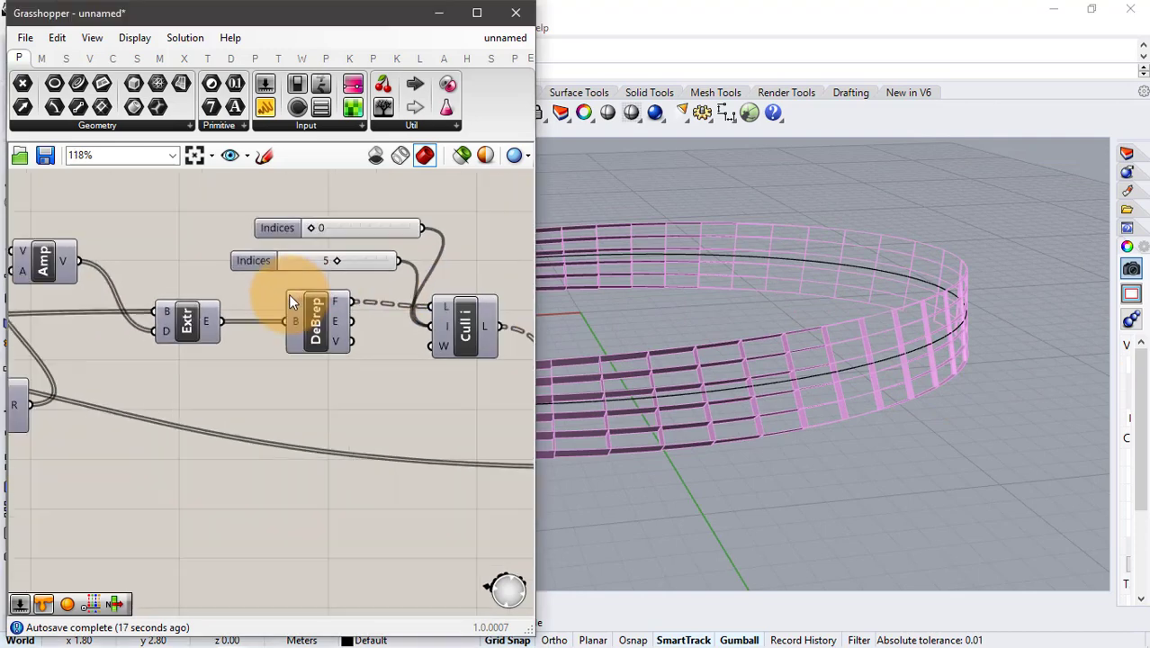
pyautogui.moveTo(59, 324); pyautogui.dragTo(180, 324, button='right')
pyautogui.moveTo(107, 344); pyautogui.dragTo(240, 345, button='right')
pyautogui.scroll(4, 115, 358)
pyautogui.scroll(4, 115, 364)
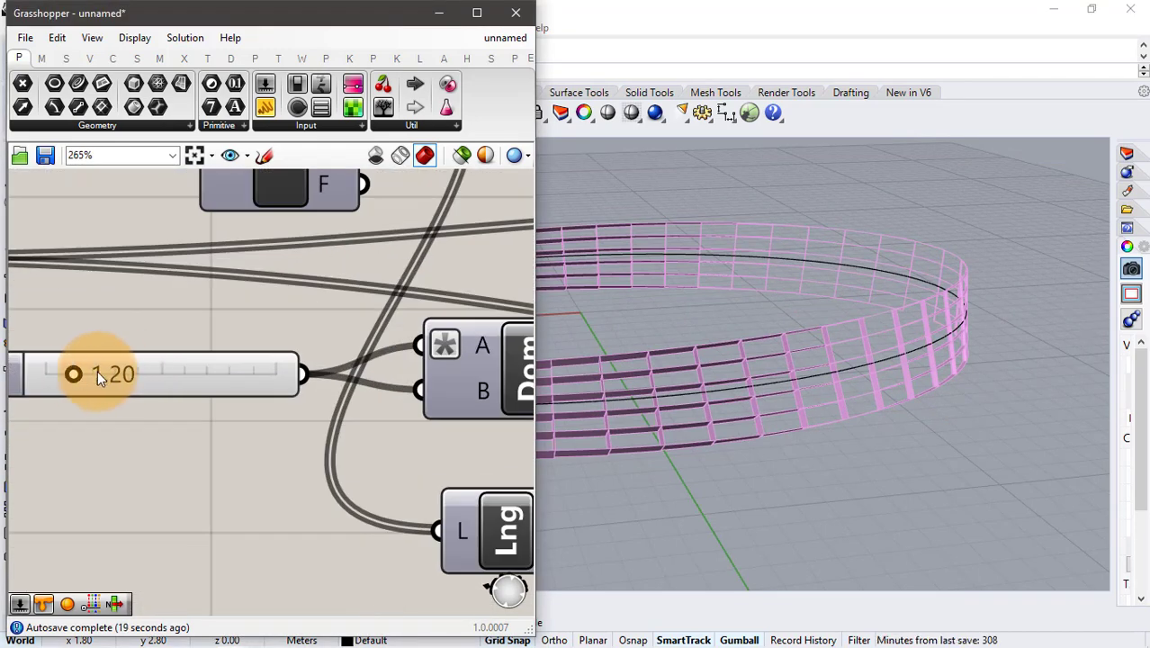
pyautogui.moveTo(88, 377); pyautogui.dragTo(89, 376)
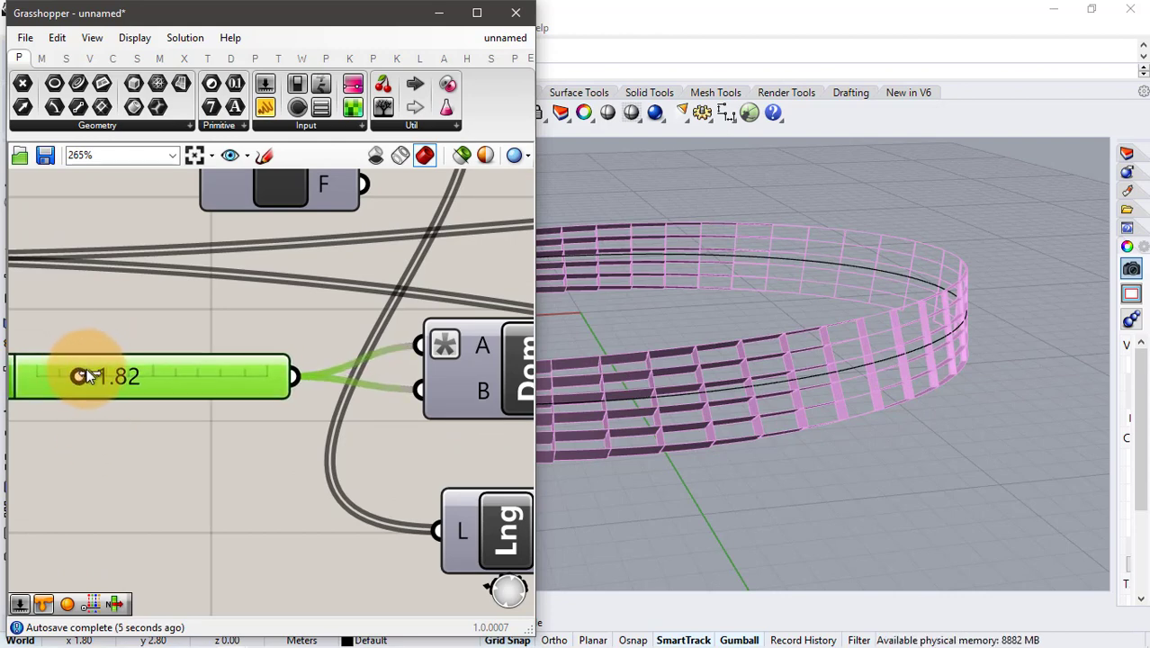
# - Set the V Count slider of the Divide Domain component to 6
pyautogui.scroll(-8, 175, 369)
pyautogui.moveTo(290, 301); pyautogui.dragTo(355, 309, button='right')
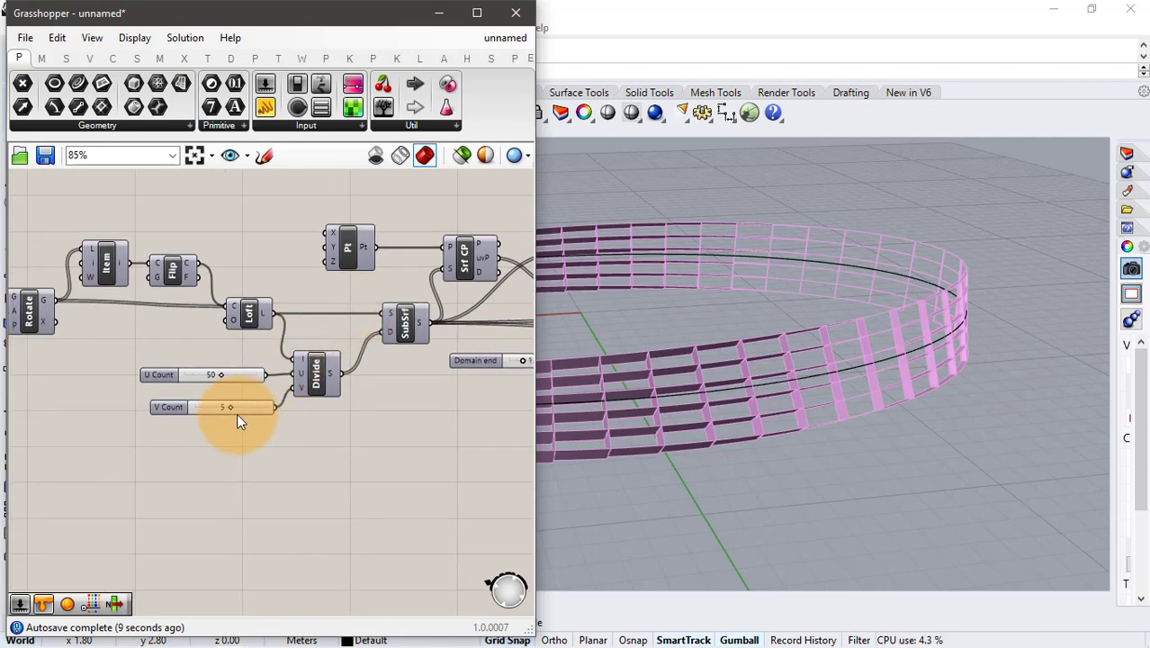
pyautogui.scroll(3, 233, 412)
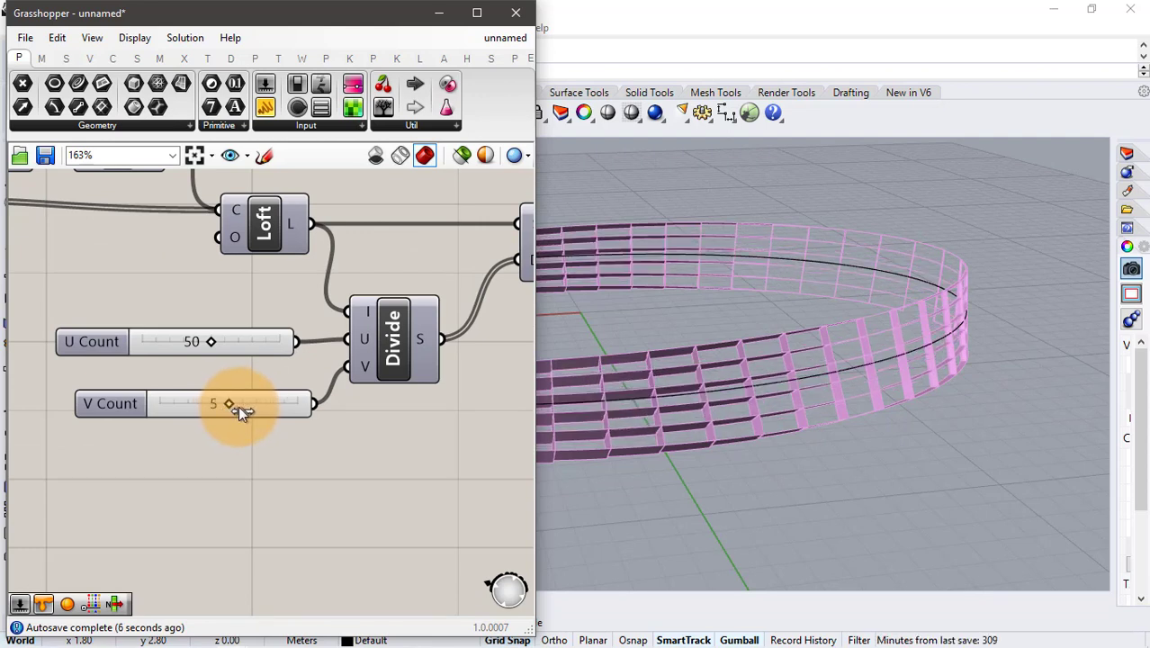
pyautogui.moveTo(238, 405); pyautogui.dragTo(240, 405)
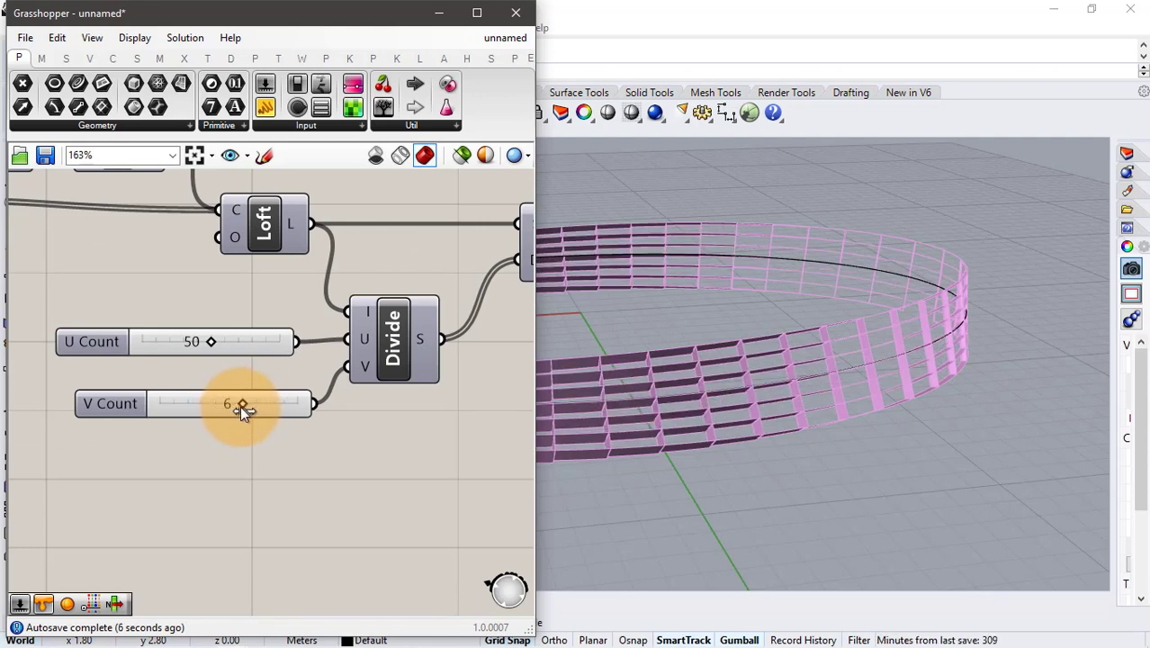
# - Try a U Count of 55 for the surface division and settle on 60
pyautogui.doubleClick(230, 340)
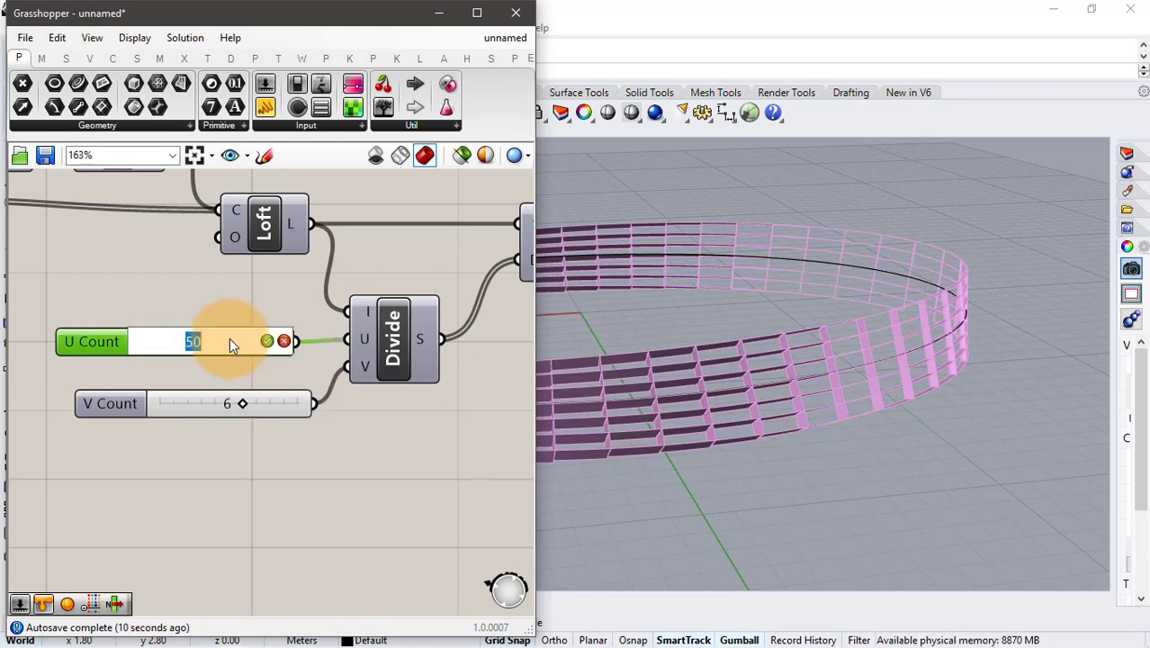
pyautogui.write('55')
pyautogui.press('Return')
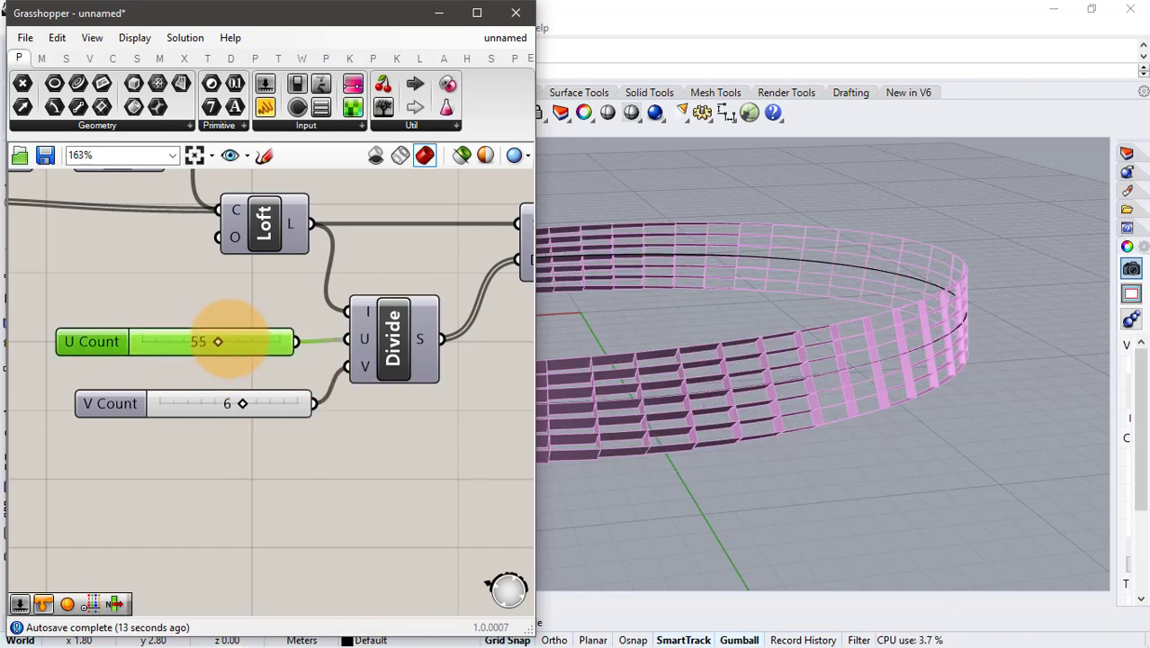
pyautogui.doubleClick(249, 342)
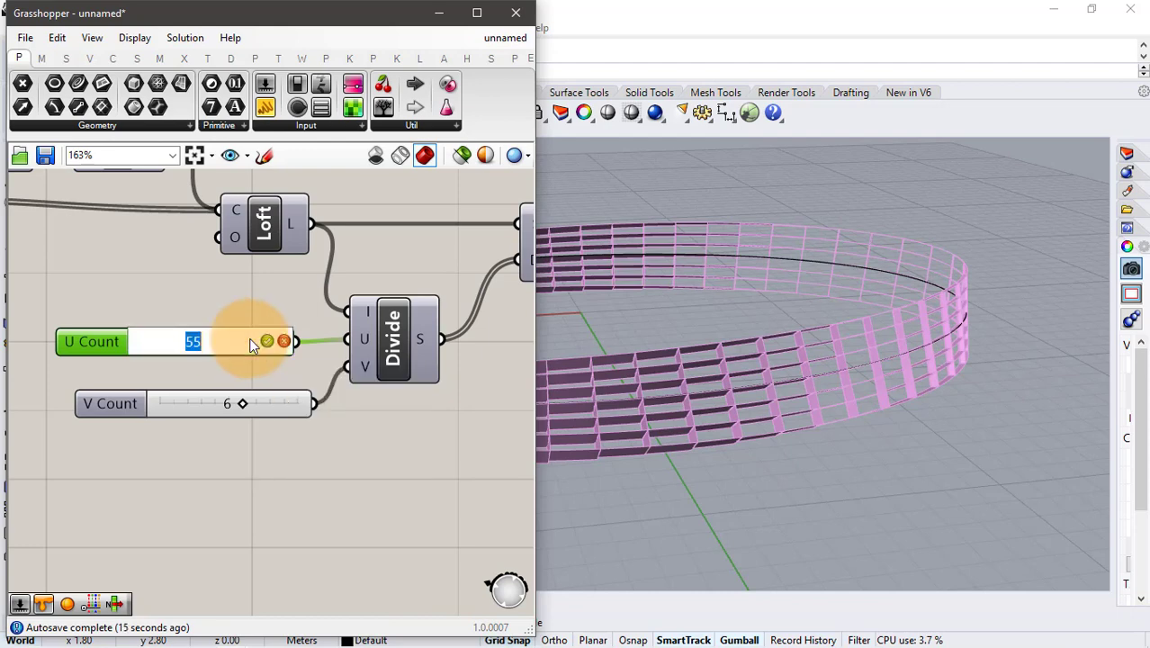
pyautogui.write('60')
pyautogui.press('Return')
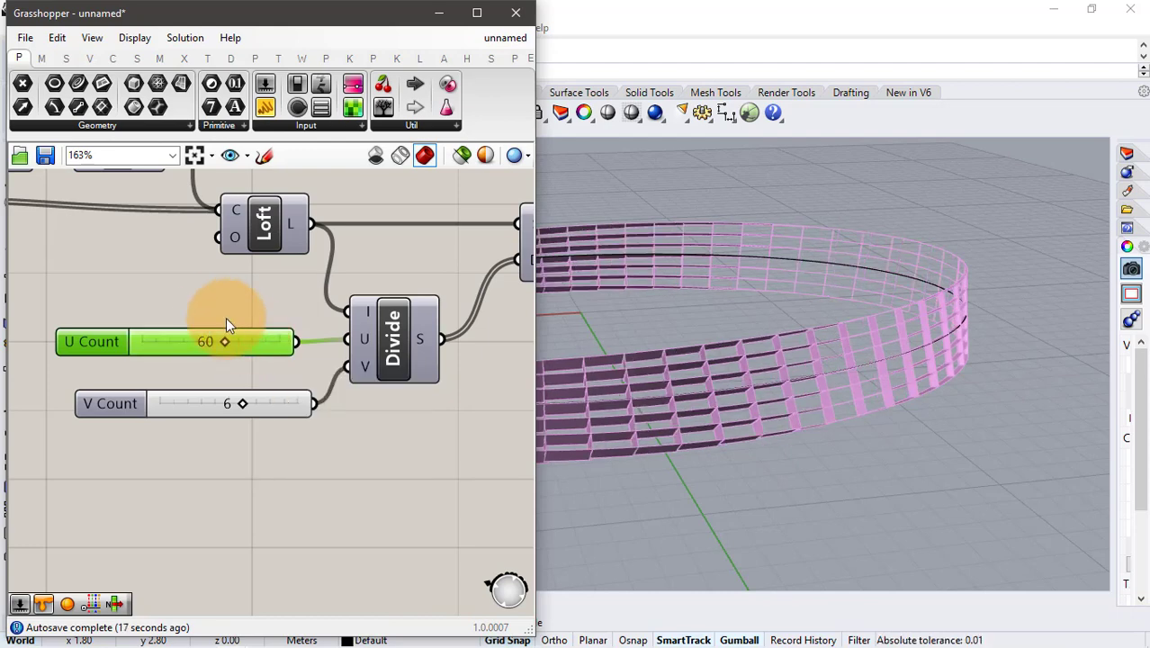
pyautogui.click(215, 306)
# - Add a Geometry parameter fed by Stream Filter's output and delete the Custom Preview component
pyautogui.scroll(-5, 215, 306)
pyautogui.moveTo(387, 305); pyautogui.dragTo(110, 292, button='right')
pyautogui.scroll(3, 462, 346)
pyautogui.moveTo(439, 345); pyautogui.dragTo(332, 341, button='right')
pyautogui.scroll(2, 303, 336)
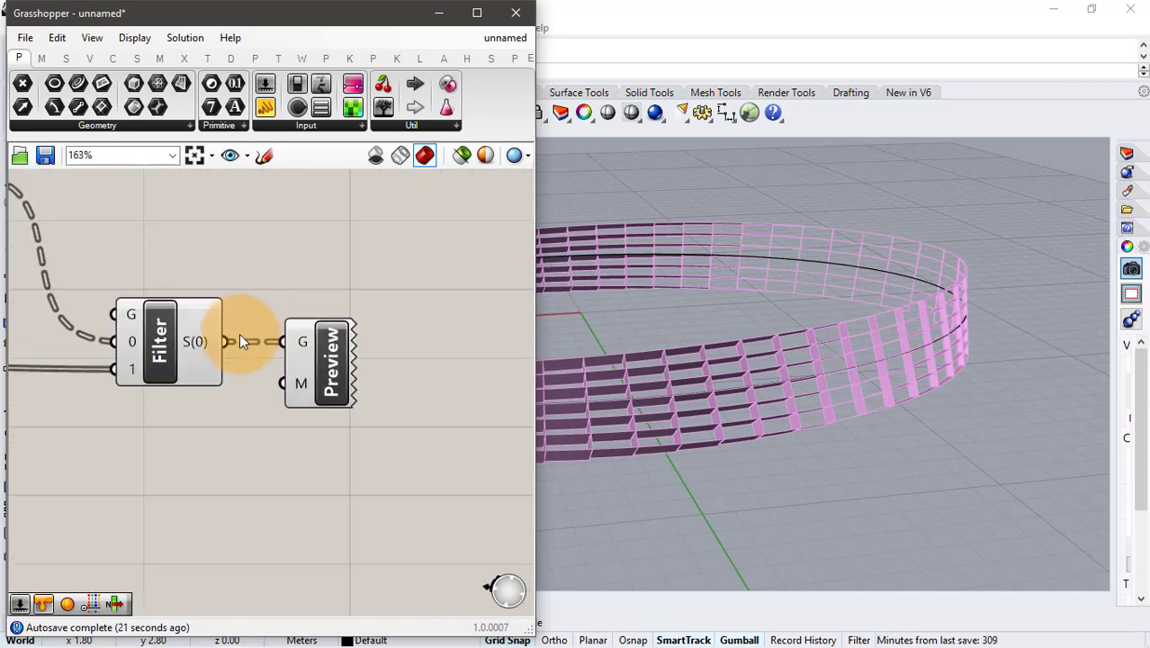
pyautogui.doubleClick(326, 295)
pyautogui.write('geo')
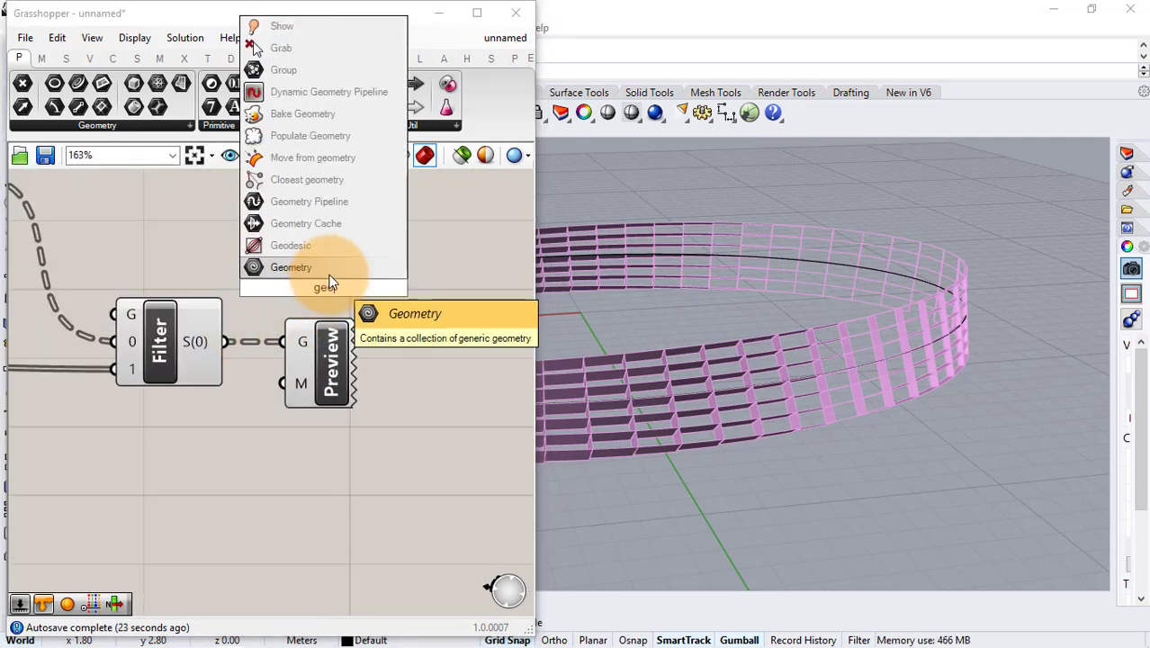
pyautogui.press('Return')
pyautogui.moveTo(279, 311); pyautogui.dragTo(286, 288)
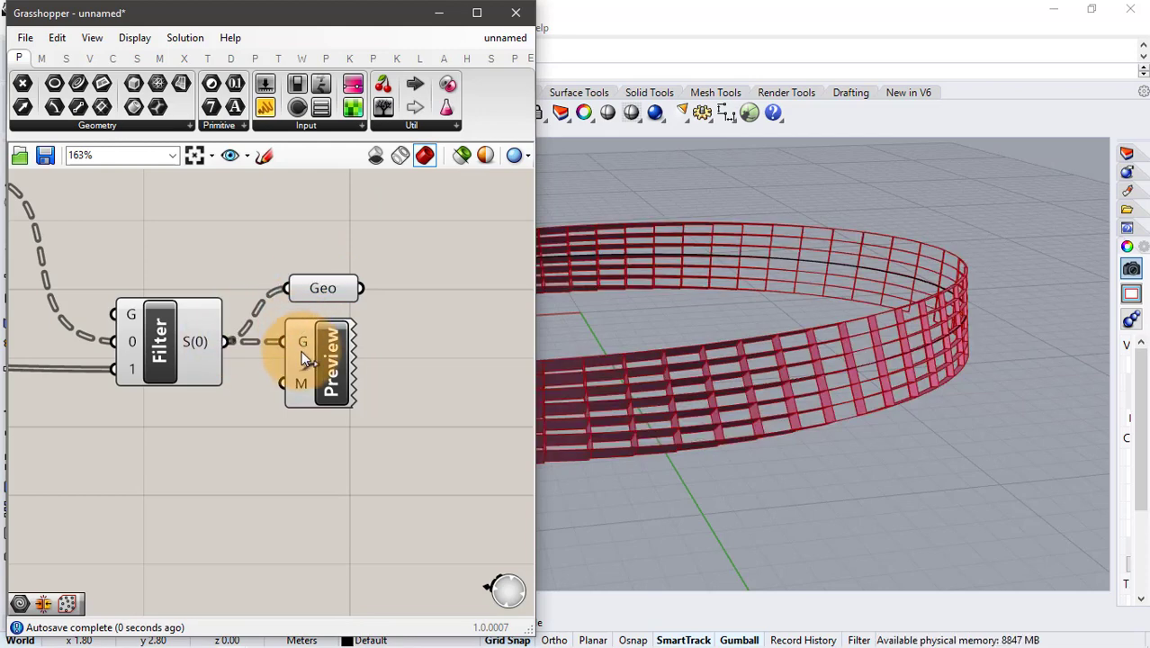
pyautogui.click(312, 357)
pyautogui.press('Delete')
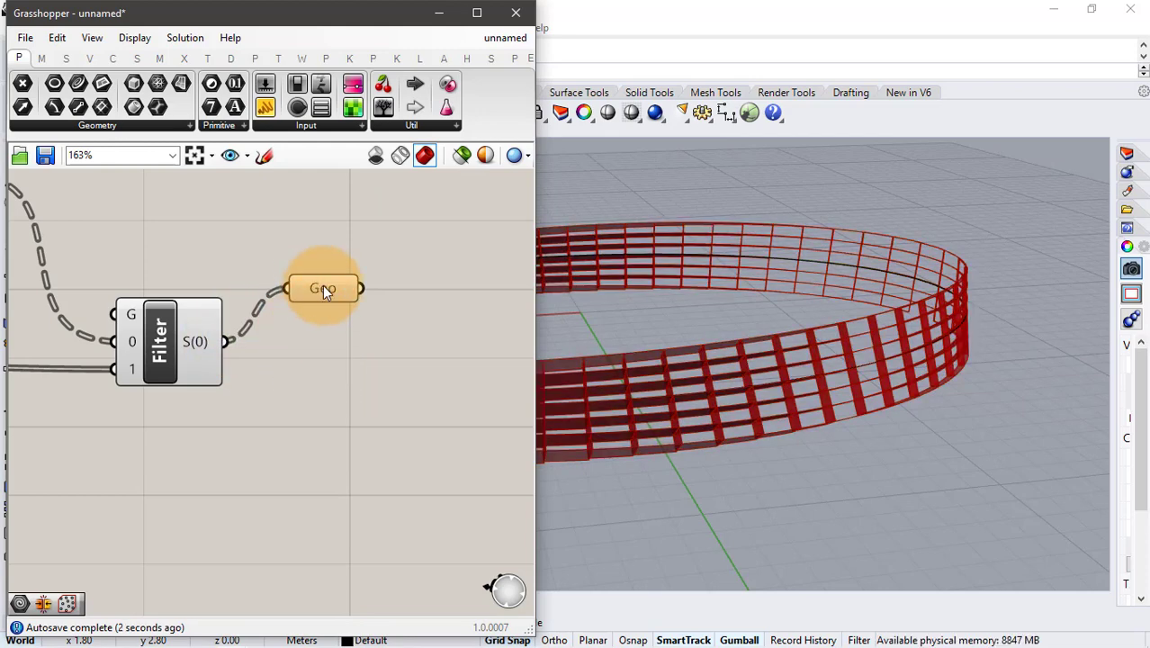
# - Bake the contents of the Geometry parameter into the Rhino document
pyautogui.rightClick(323, 286)
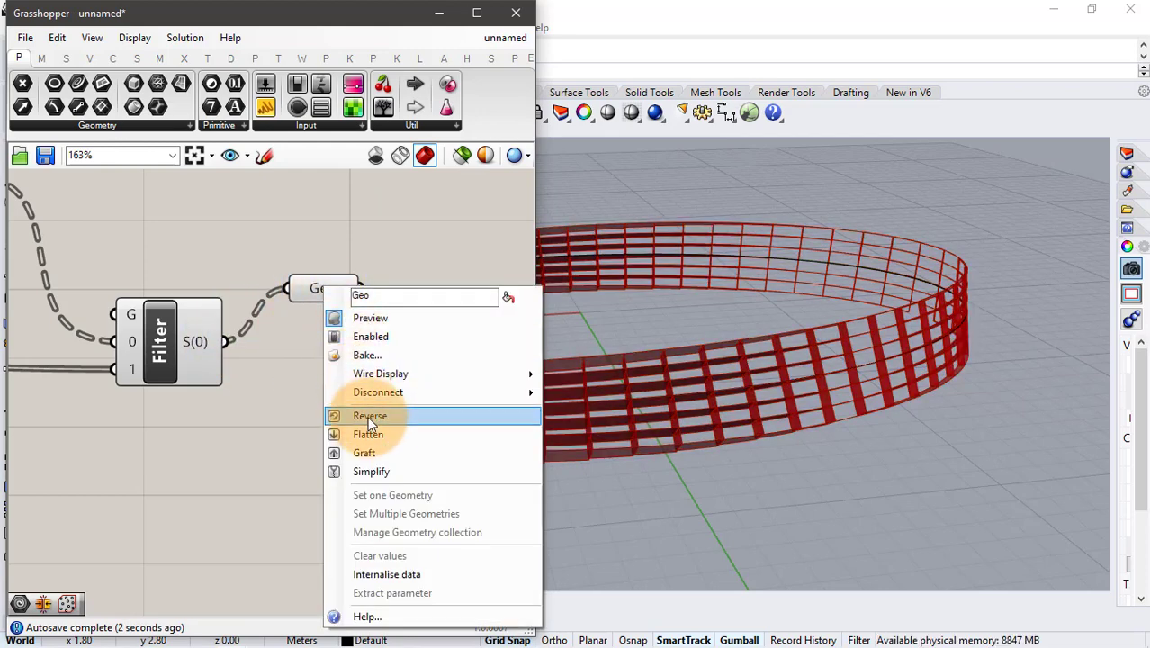
pyautogui.click(385, 354)
pyautogui.click(407, 513)
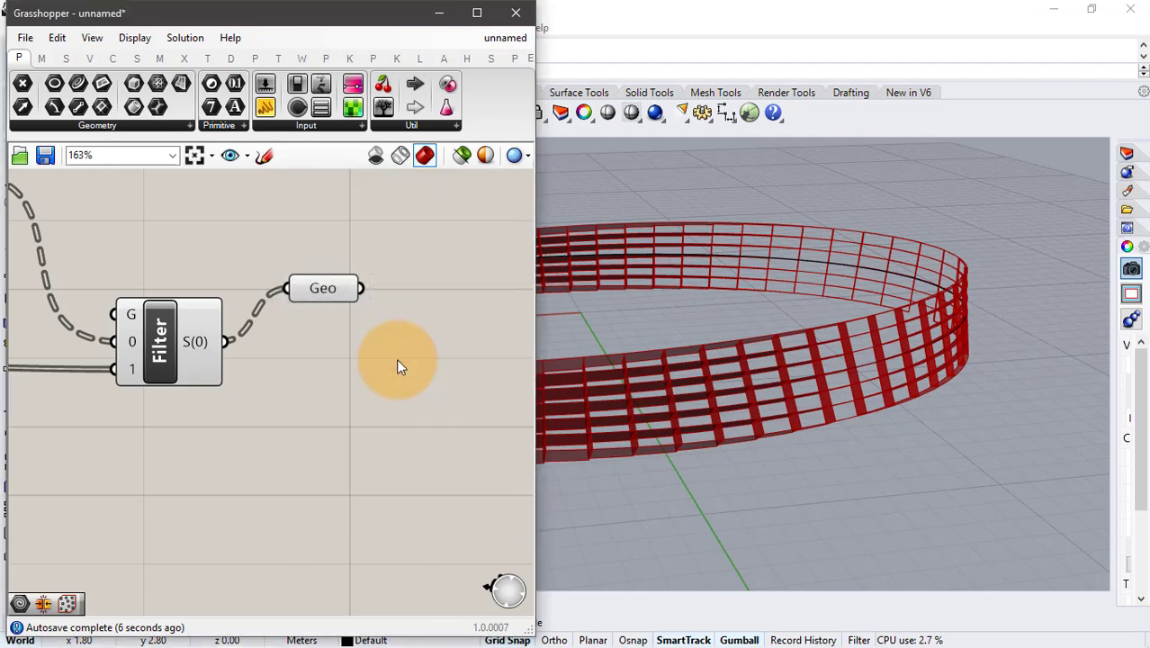
# - Turn off the preview of the Stream Filter component and the Geometry parameter together
pyautogui.moveTo(352, 252); pyautogui.dragTo(162, 463)
pyautogui.middleClick(297, 407)
pyautogui.click(343, 353)
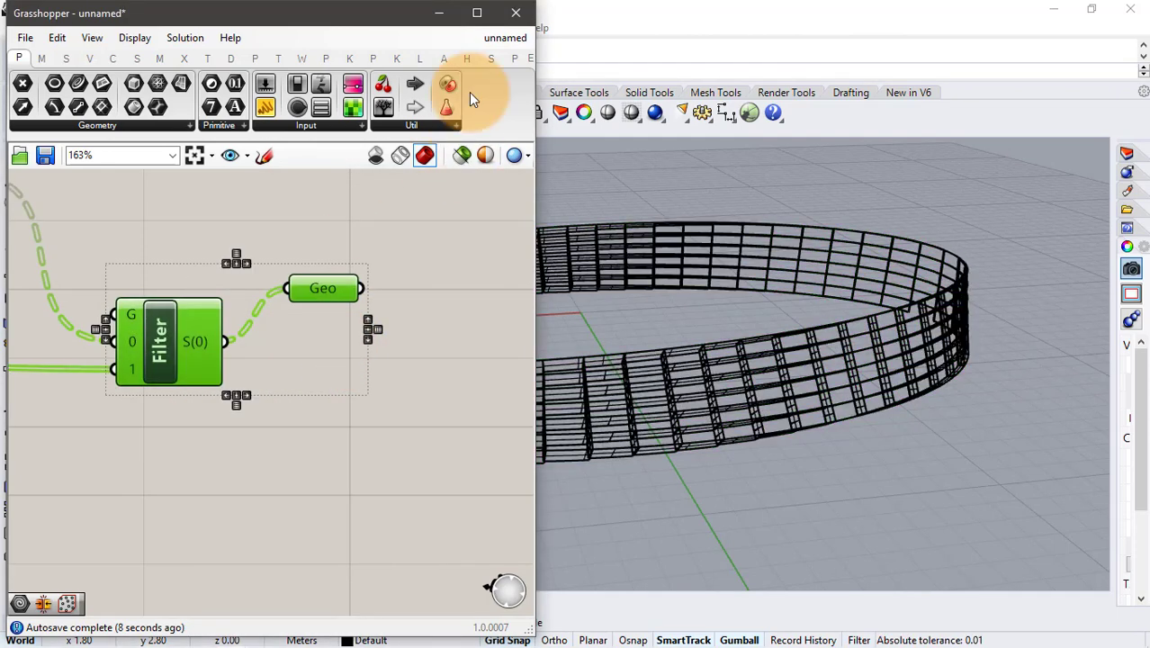
# - Switch to the Rhino window, try the Pen display mode in the Perspective viewport, and settle on Artistic
pyautogui.click(440, 15)
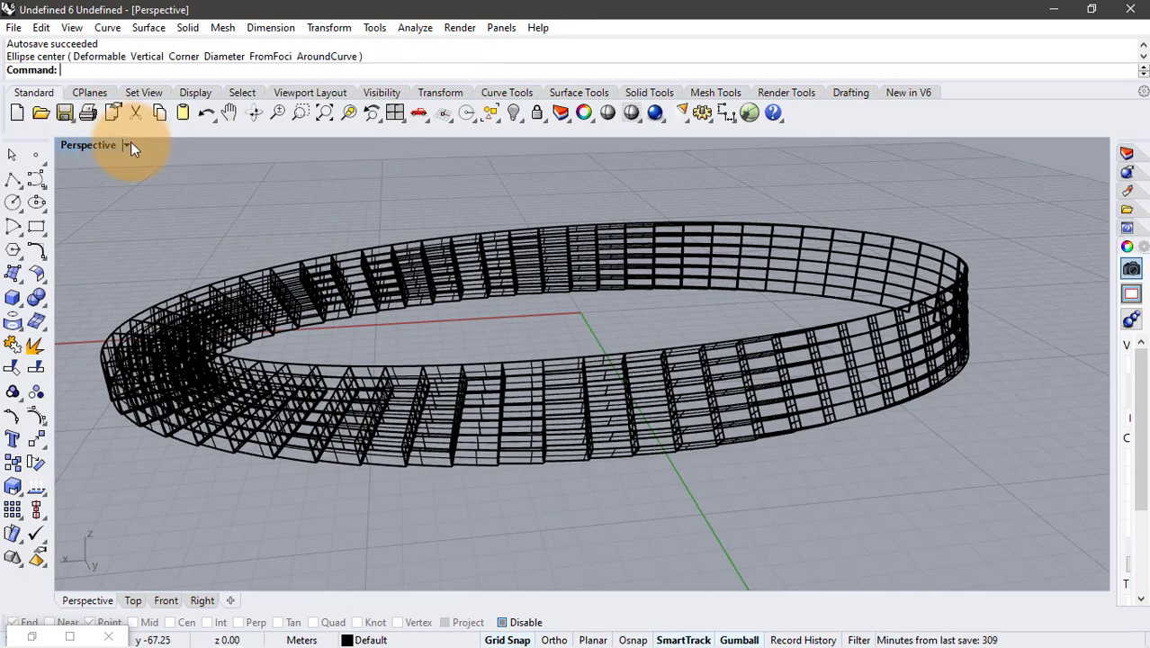
pyautogui.click(127, 144)
pyautogui.click(193, 241)
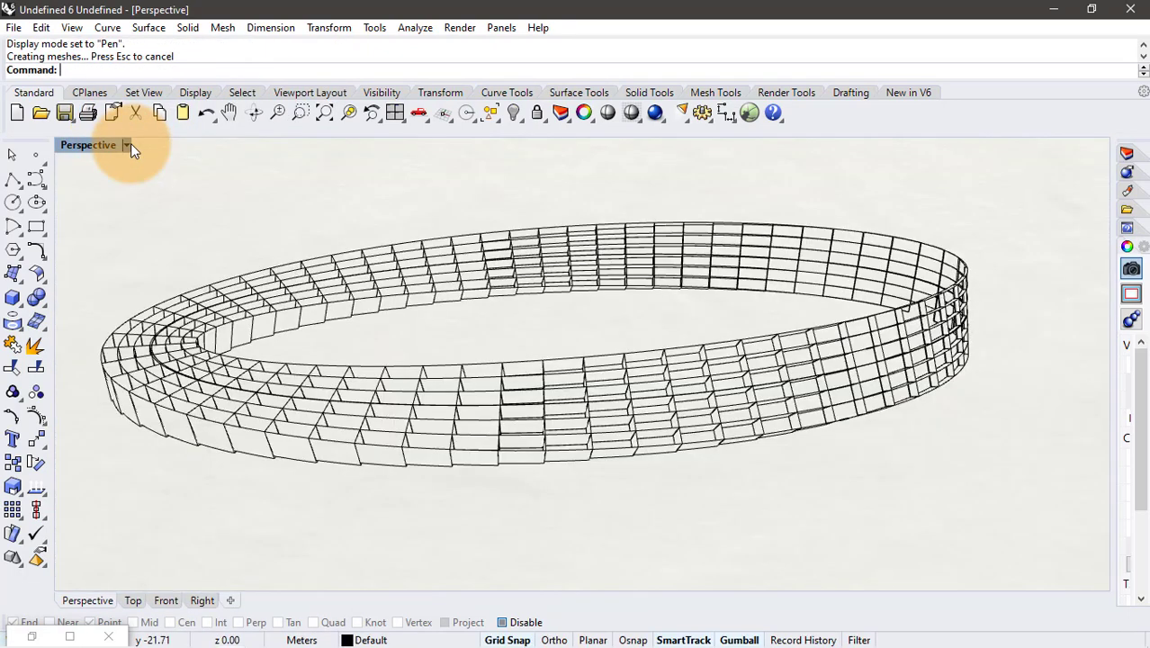
pyautogui.click(131, 143)
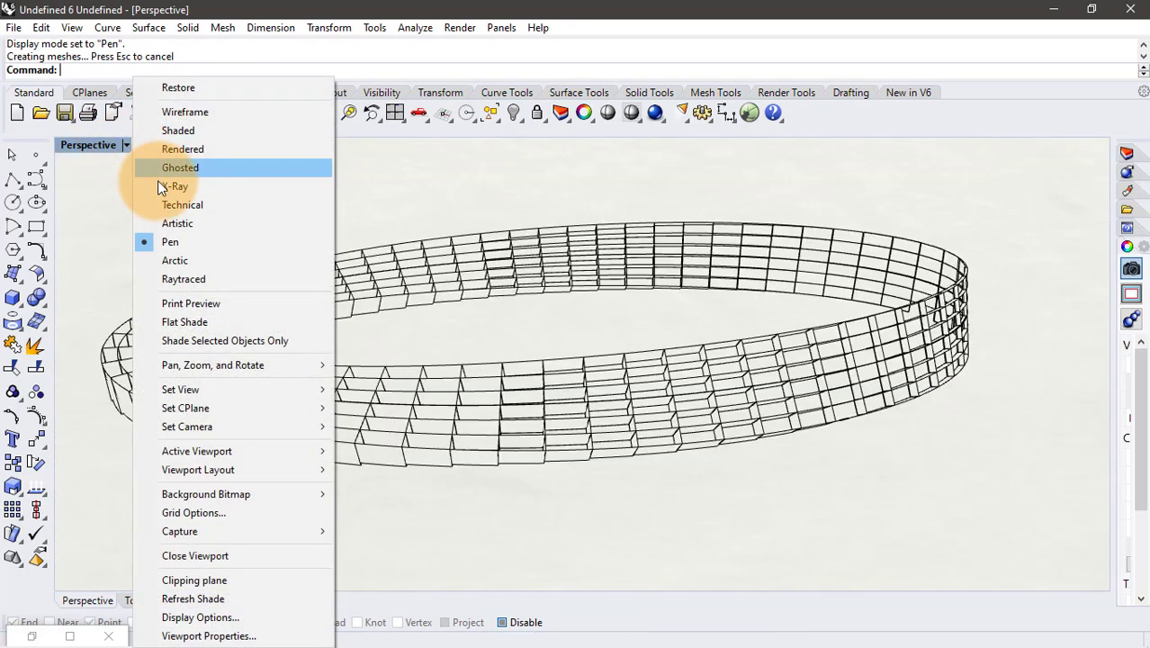
pyautogui.click(180, 225)
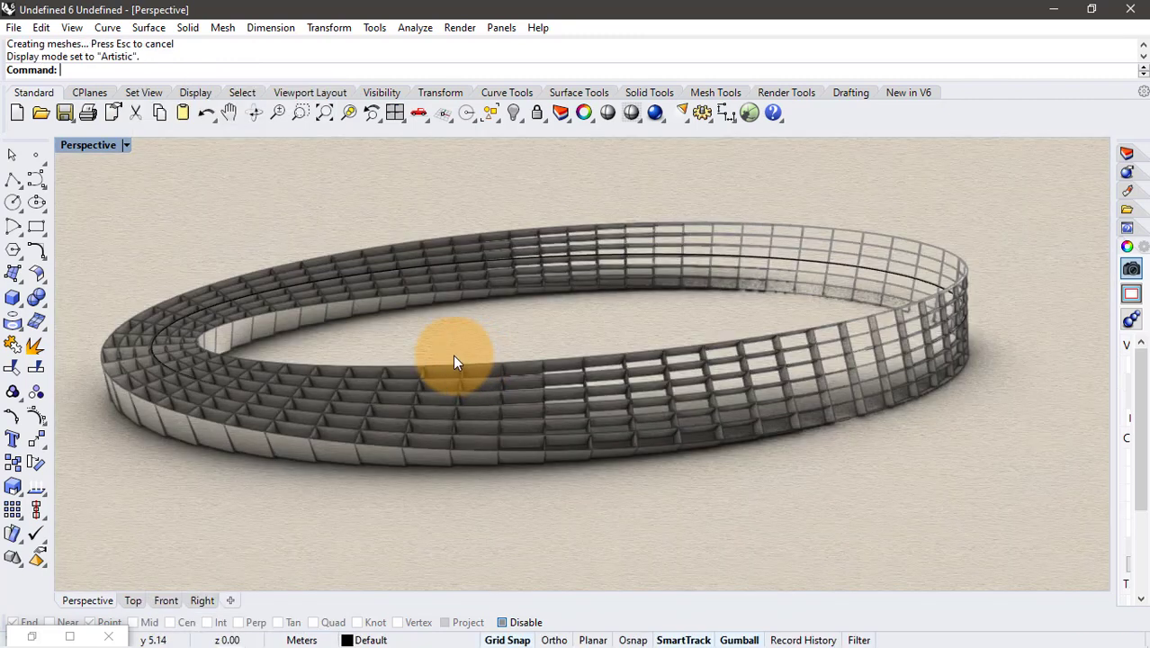
pyautogui.moveTo(417, 351); pyautogui.dragTo(493, 393, button='right')
pyautogui.moveTo(470, 390); pyautogui.dragTo(765, 429, button='right')
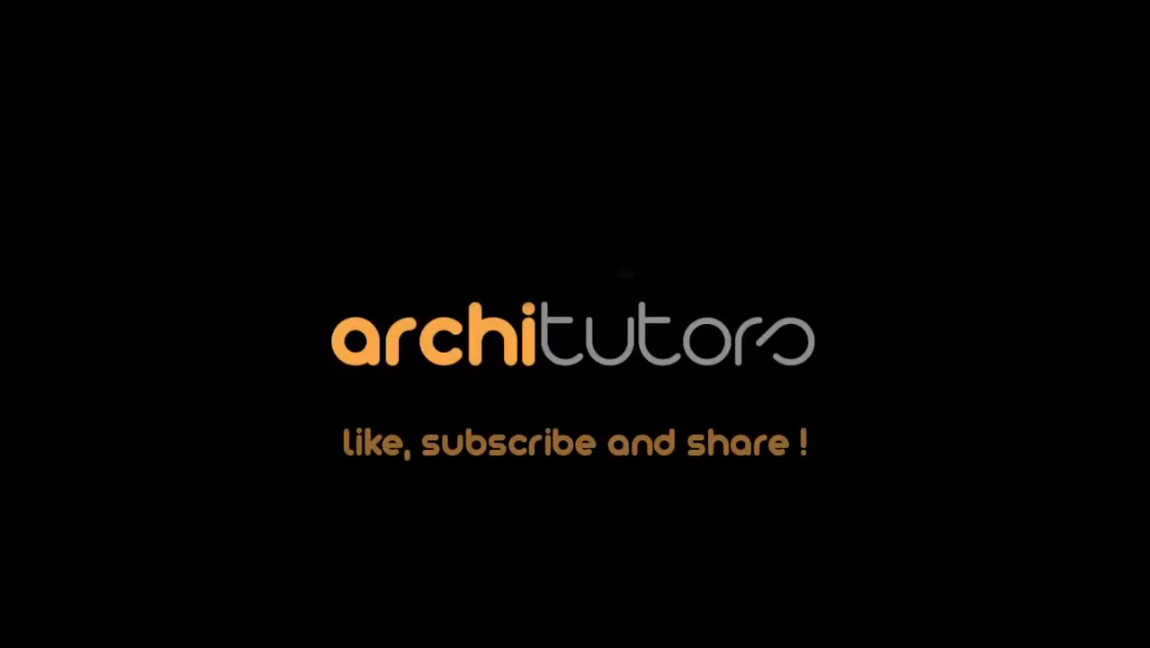